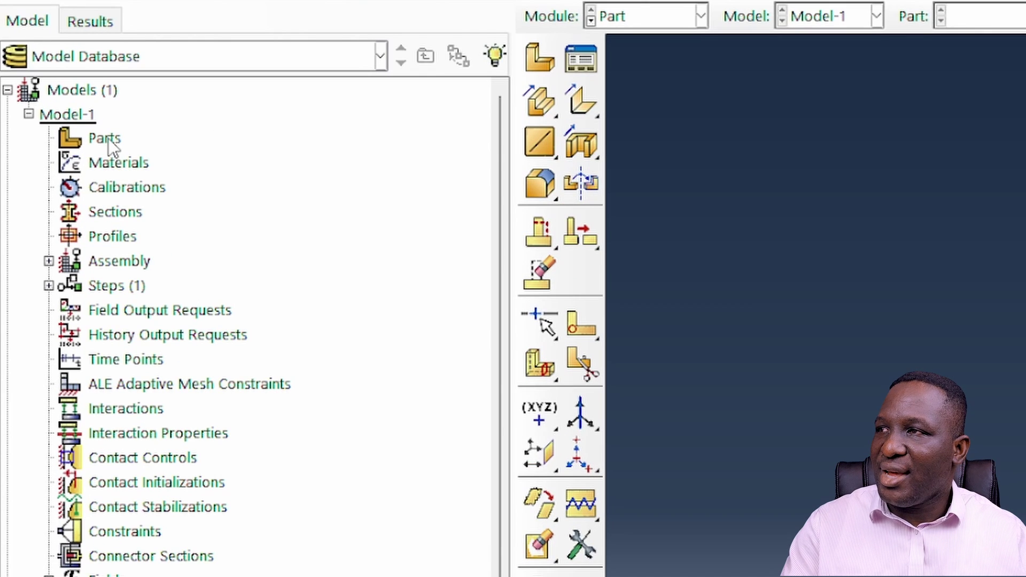
Create a 3D deformable part named CellularHexLS with a solid extrusion base feature and open its sketch
double_click(59, 132)
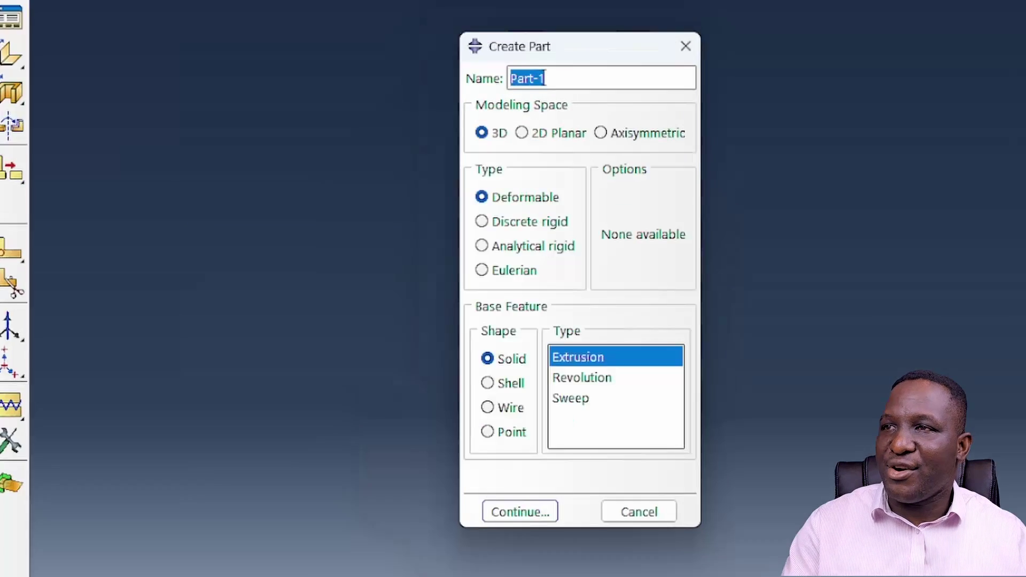
text(Cel)
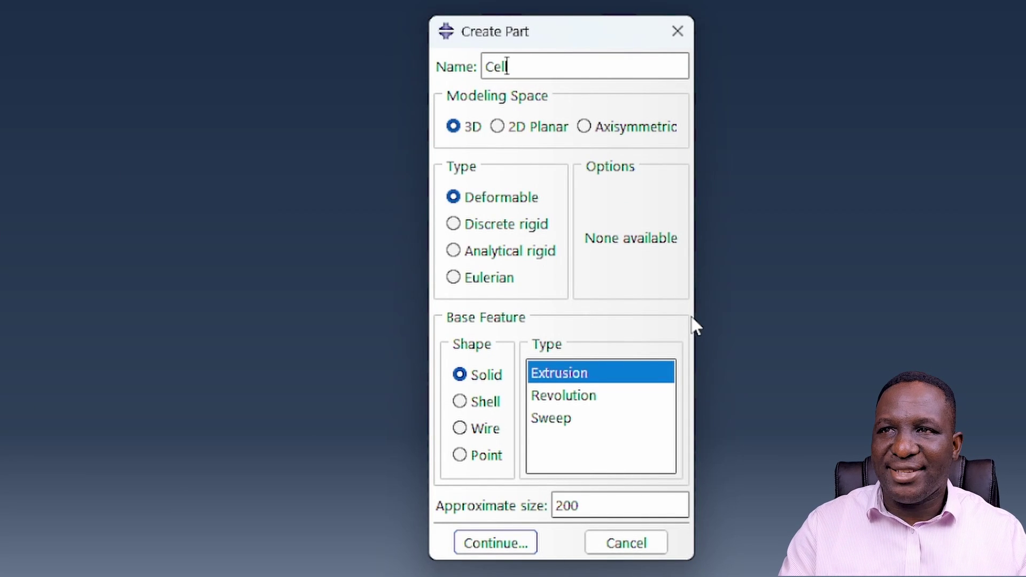
text(lularHexLS)
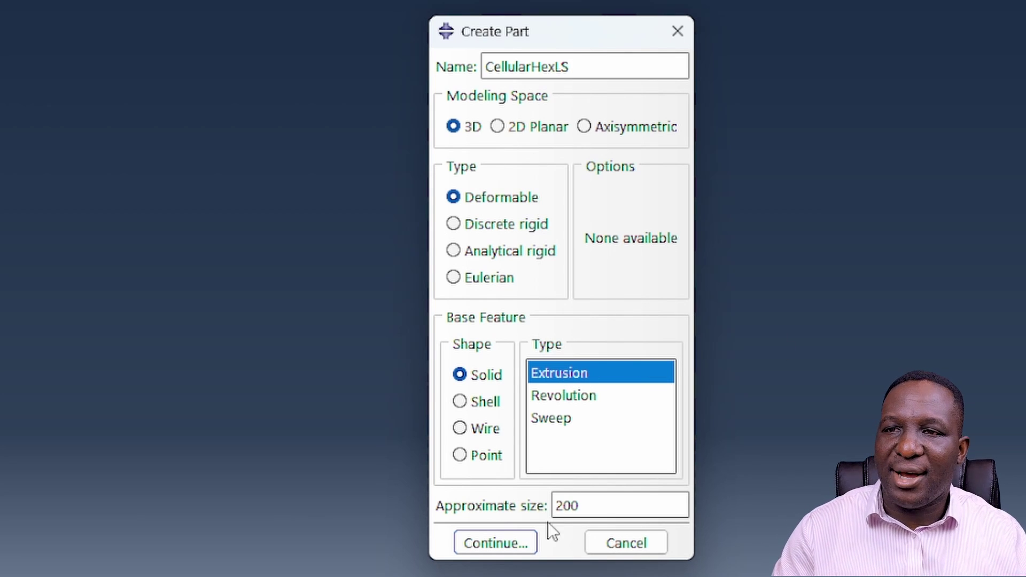
drag(555, 505, 568, 508)
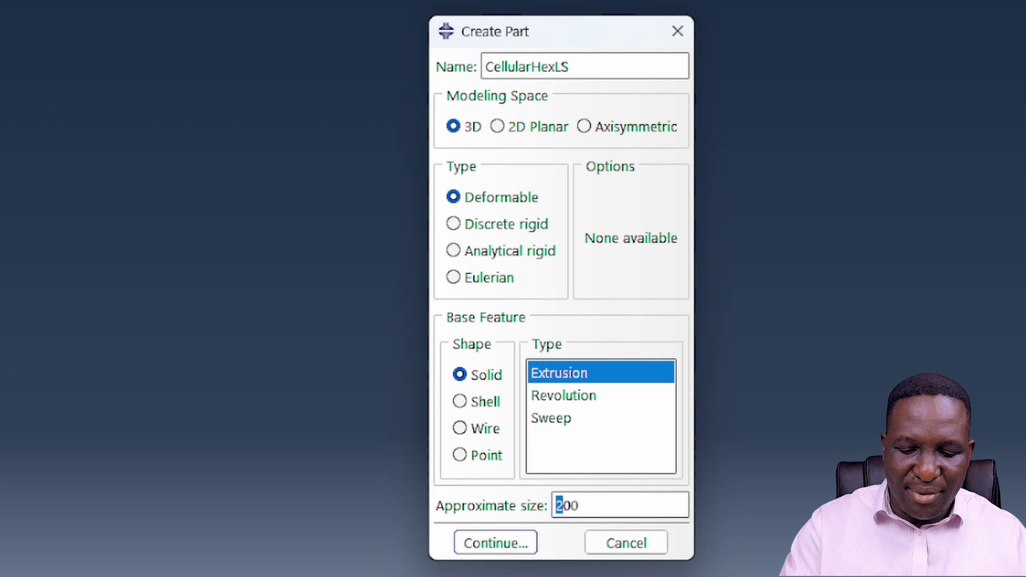
click(514, 545)
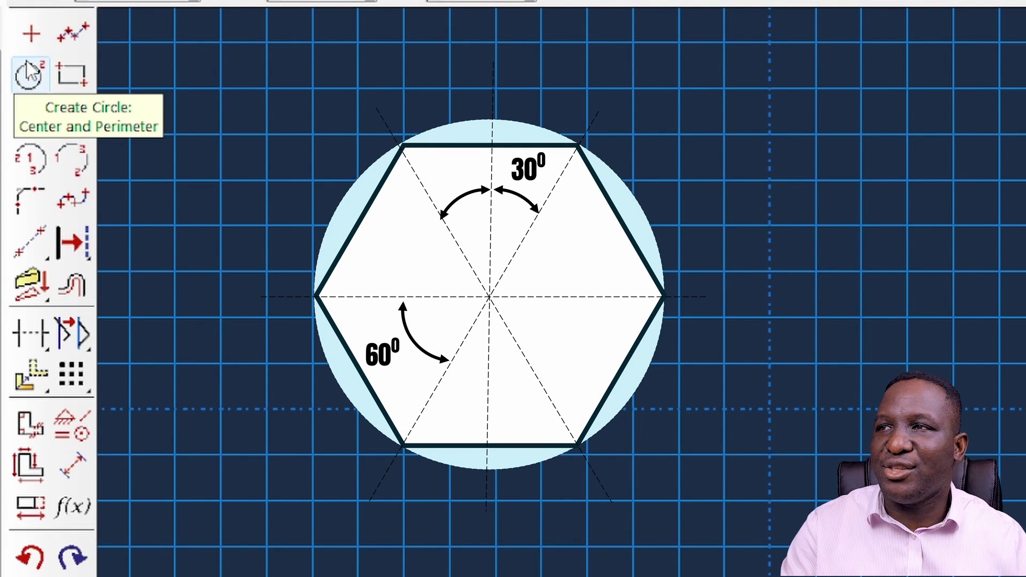
Sketch a circle of radius 10 centred on the origin
click(31, 76)
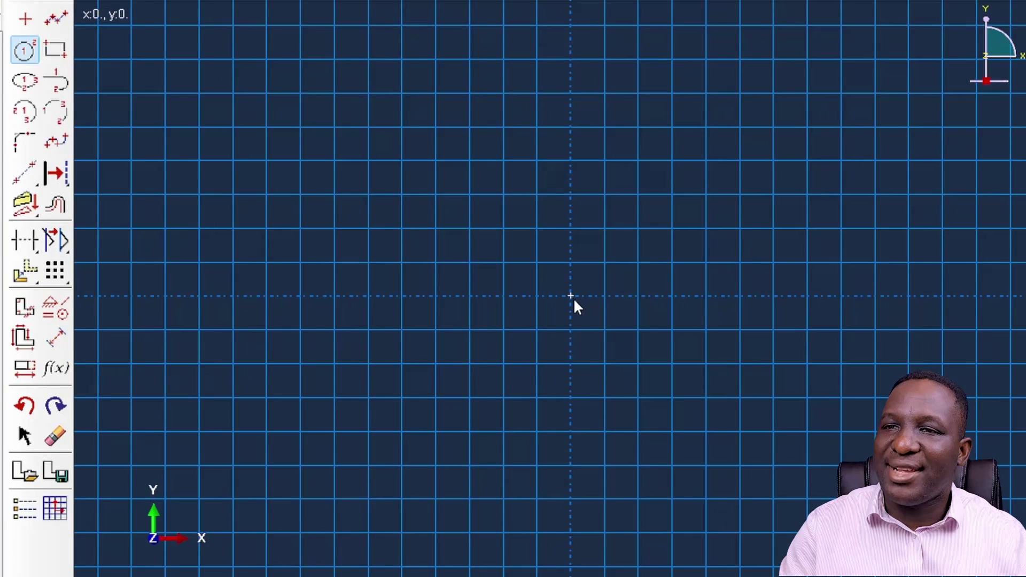
click(570, 296)
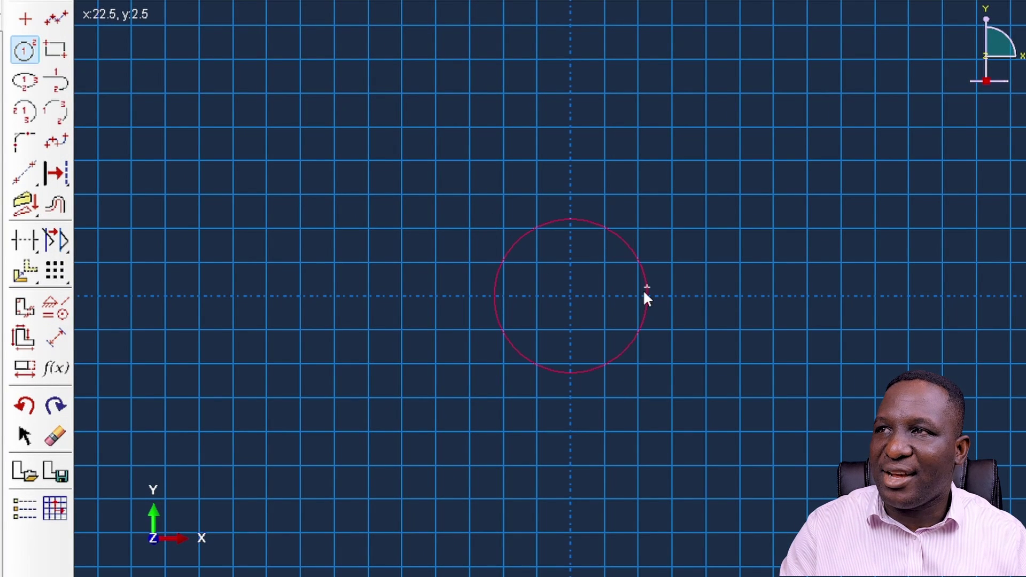
scroll(641, 293, up, 4)
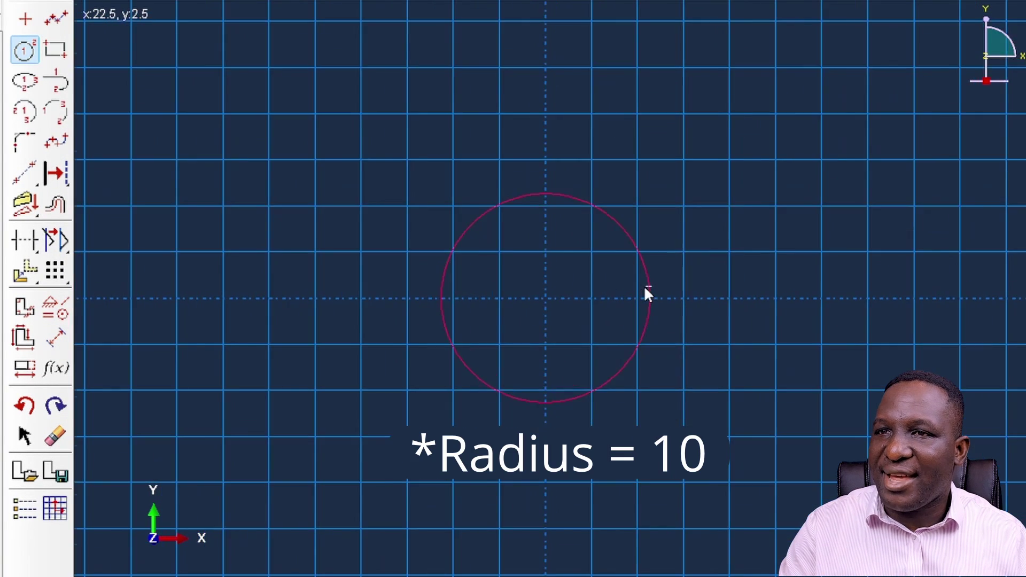
scroll(649, 288, up, 2)
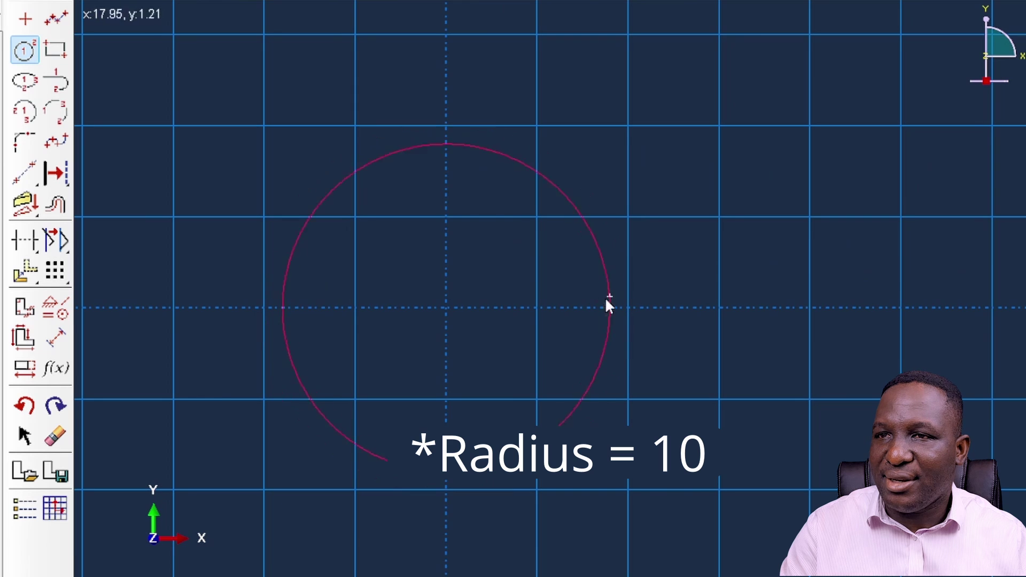
click(537, 307)
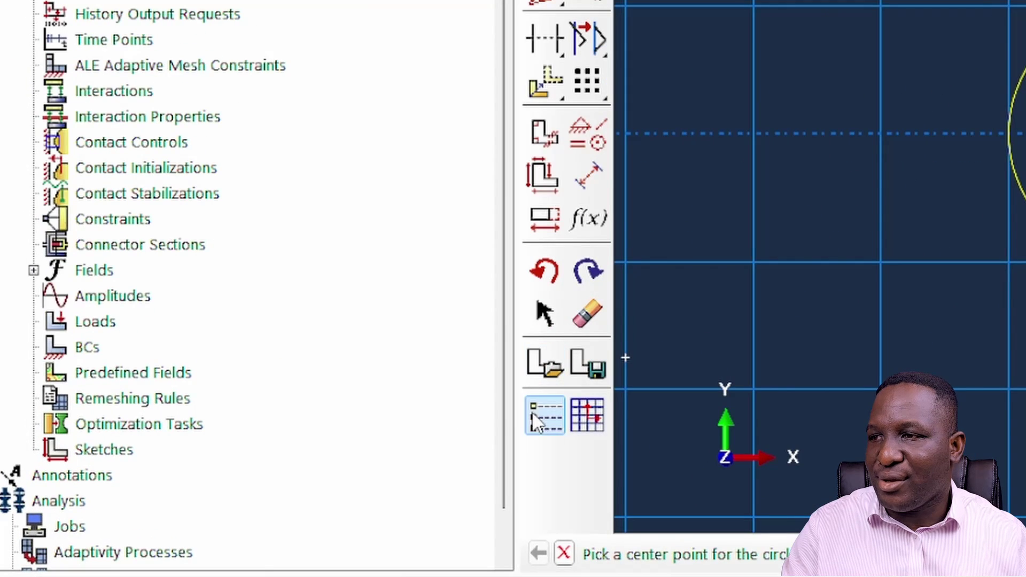
Set the sketch grid spacing to 5 in the sketcher options
click(24, 508)
click(183, 132)
drag(144, 137, 37, 141)
text(5)
click(48, 559)
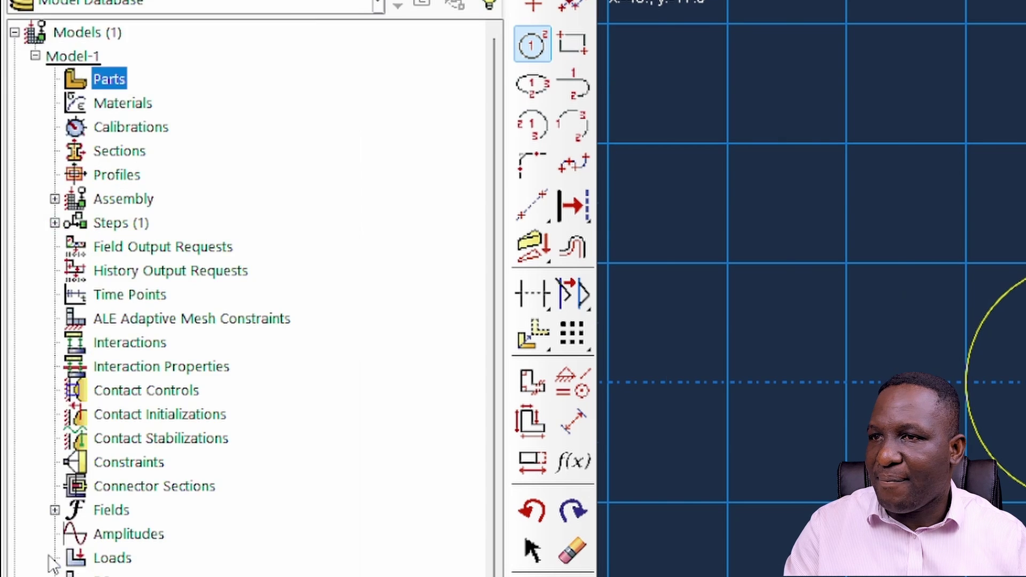
Add three construction lines through the circle's centre: one vertical and one oblique on each side of it
scroll(354, 323, up, 4)
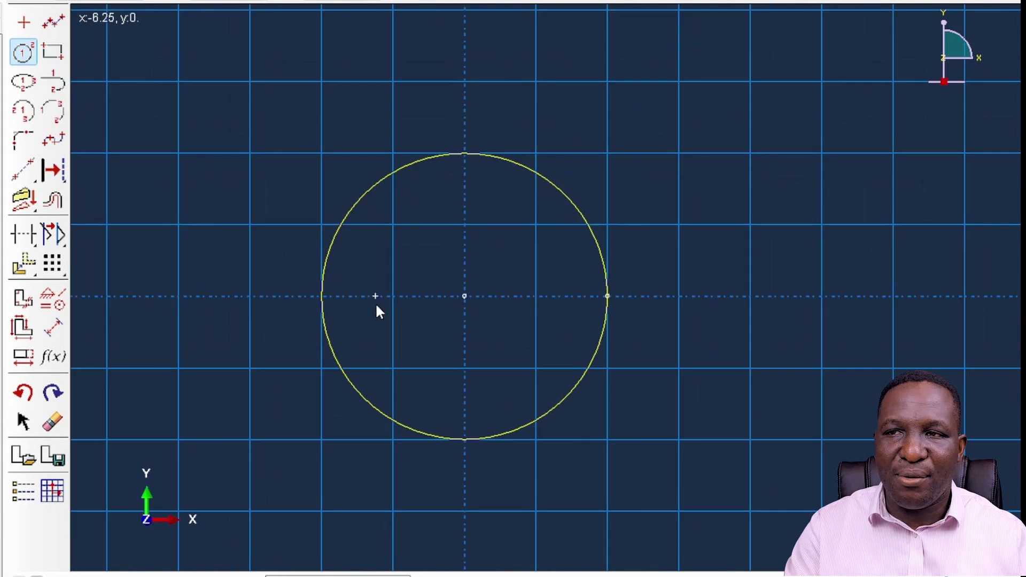
scroll(375, 302, up, 1)
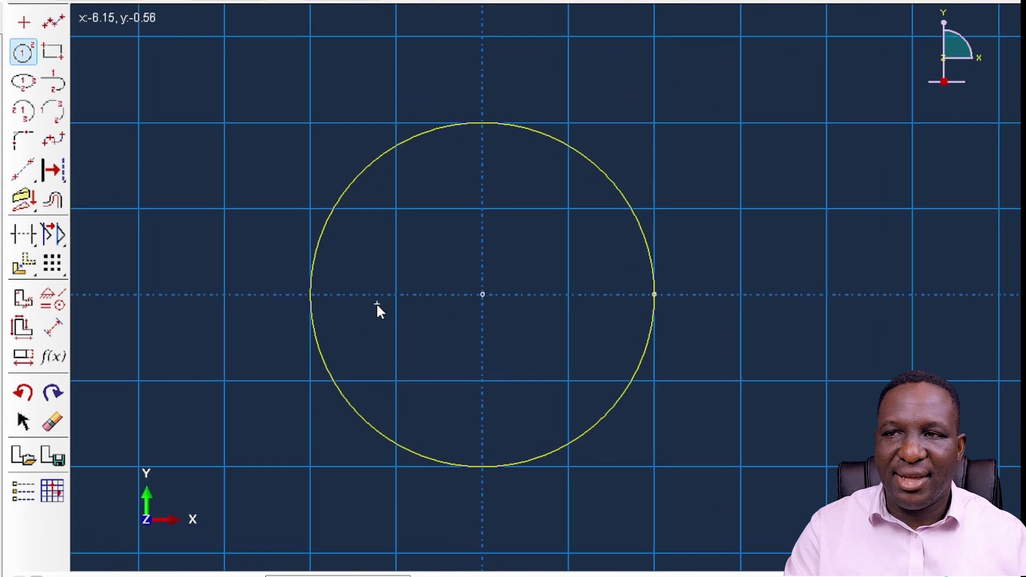
click(23, 173)
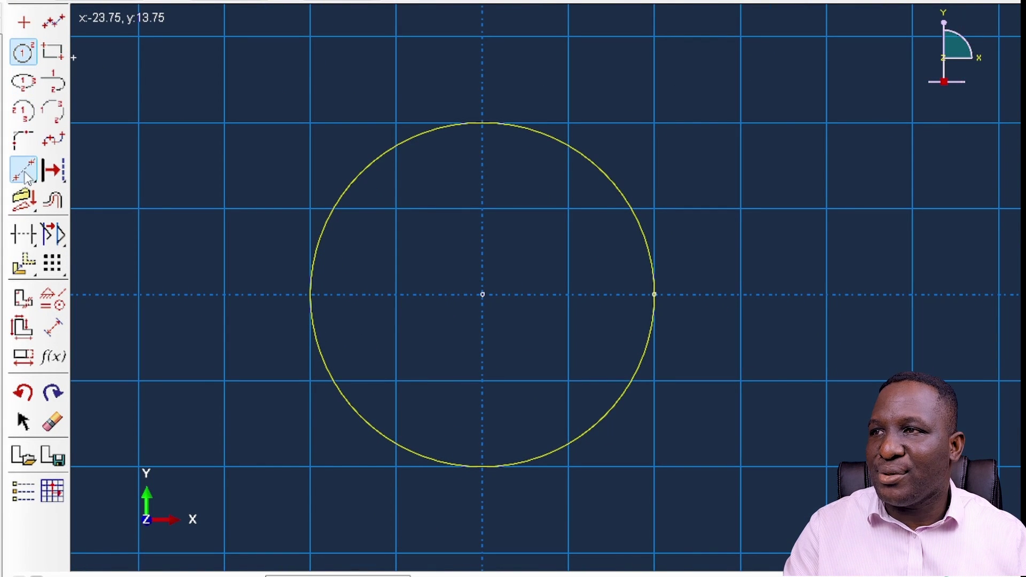
click(483, 294)
click(482, 85)
click(482, 295)
click(328, 174)
click(482, 294)
click(612, 142)
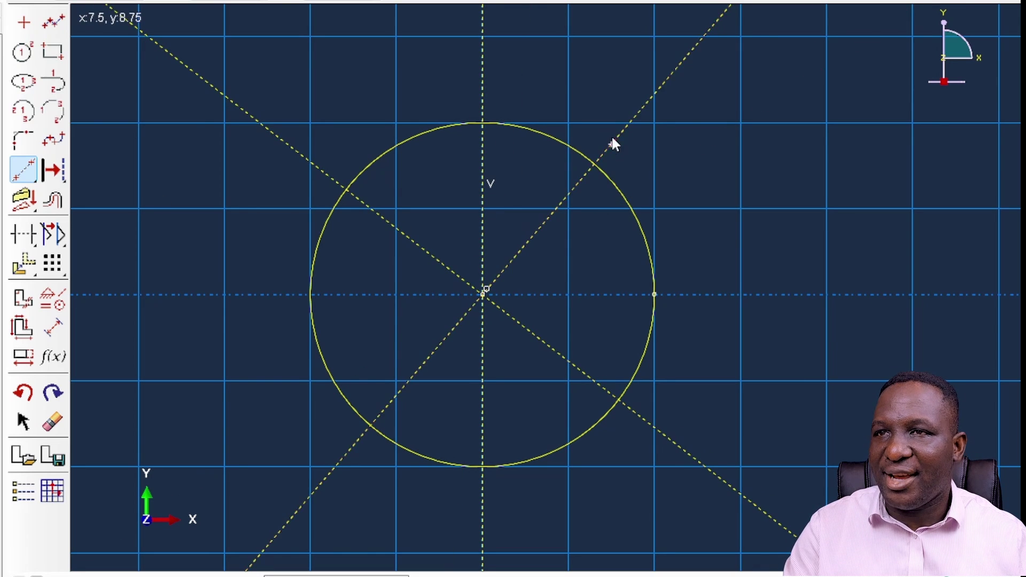
Dimension the angle between the upper-left oblique construction line and the vertical one as 30°
click(53, 328)
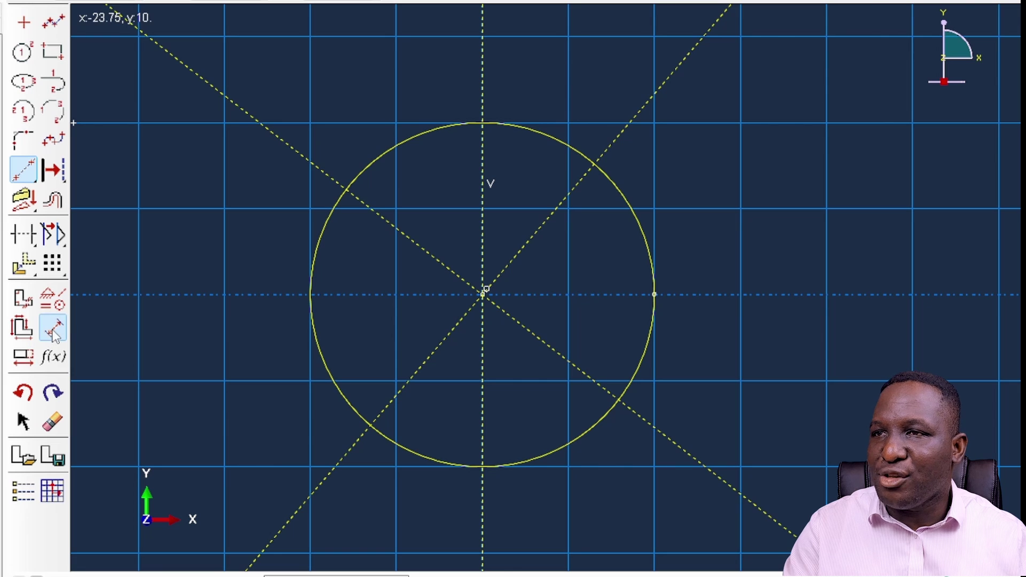
click(386, 216)
click(484, 181)
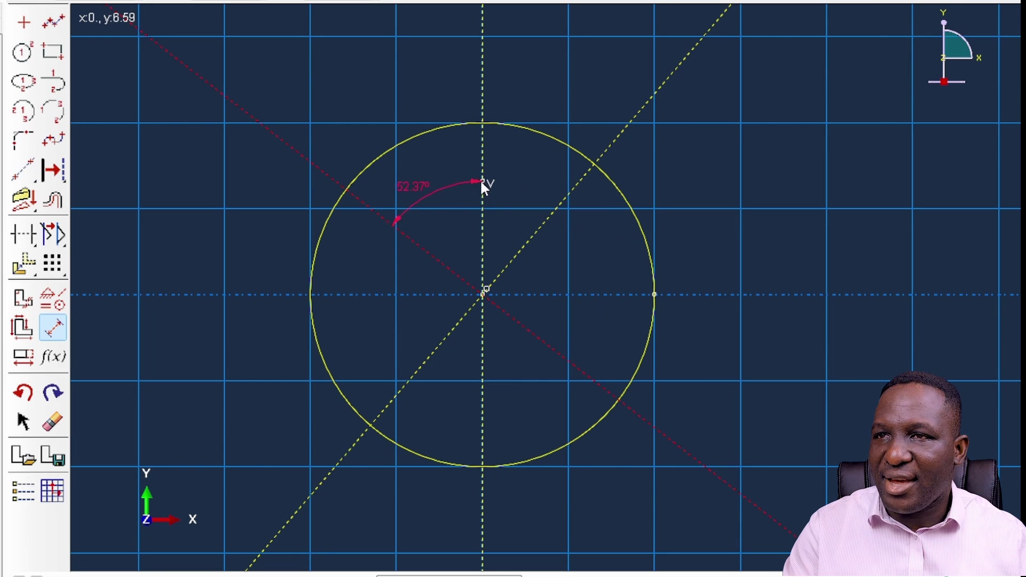
click(412, 101)
text(30)
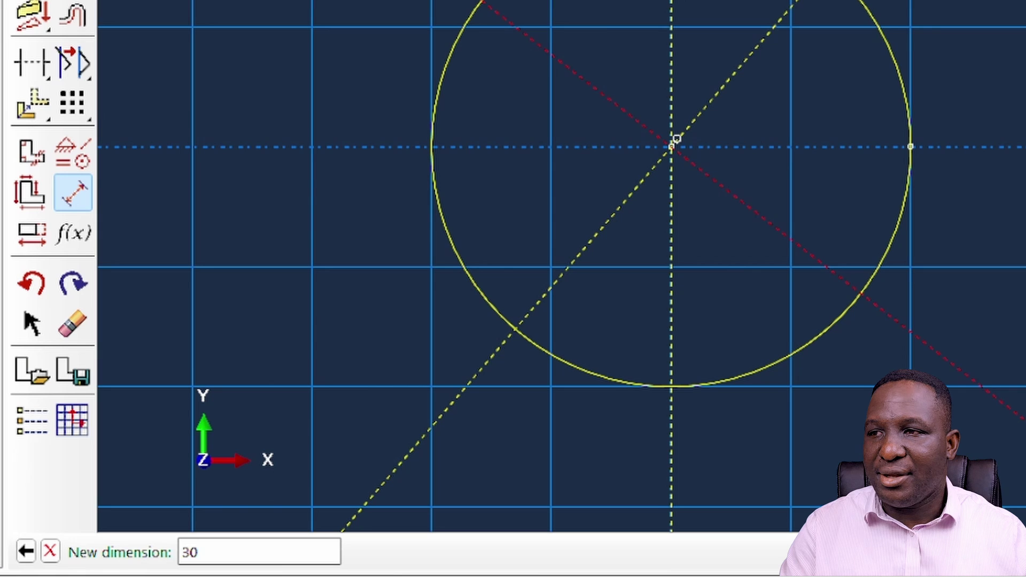
key(Return)
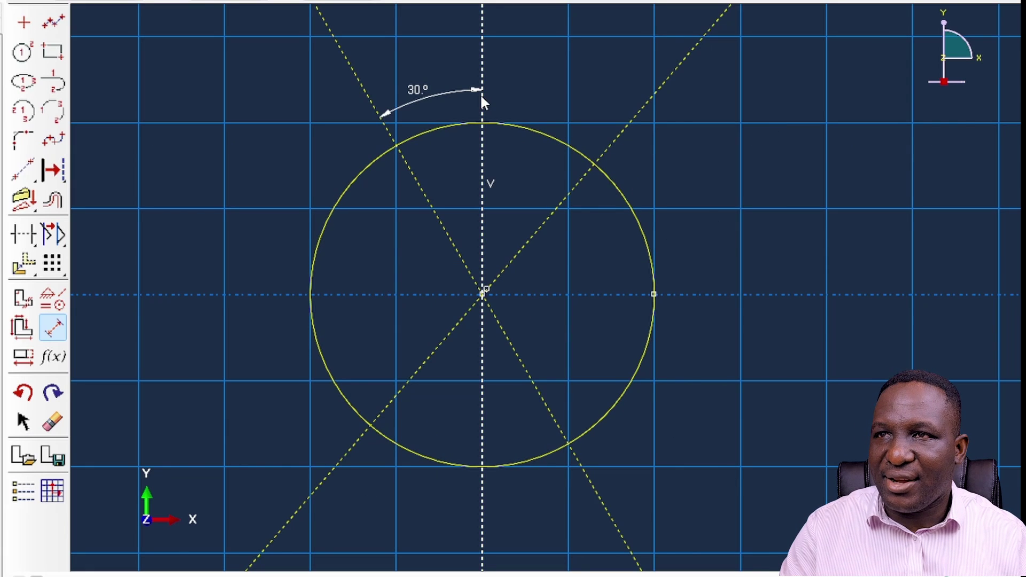
Dimension the angle between the vertical construction line and the upper-right oblique one as 30°, and finish dimensioning
click(482, 98)
click(608, 122)
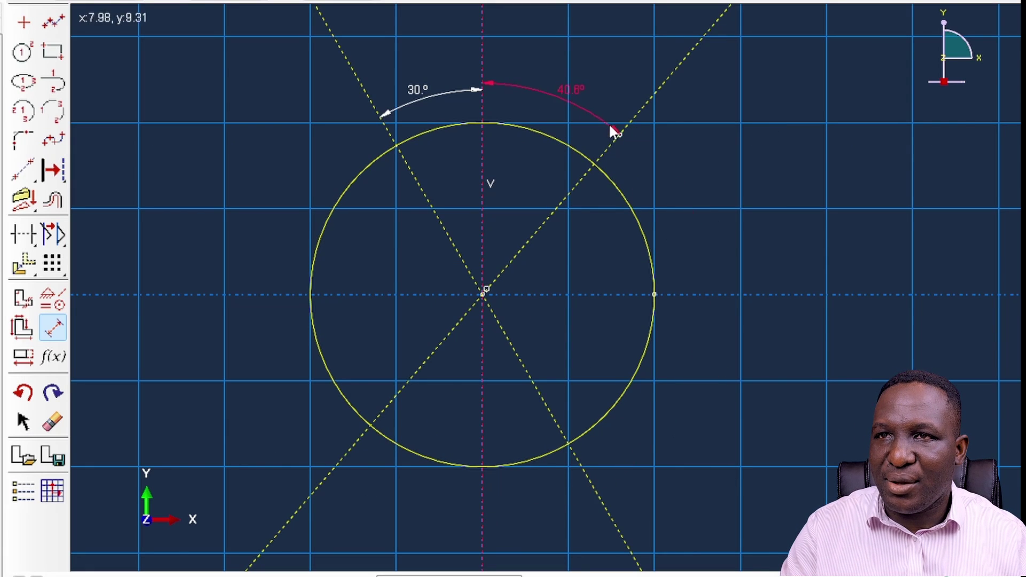
click(615, 126)
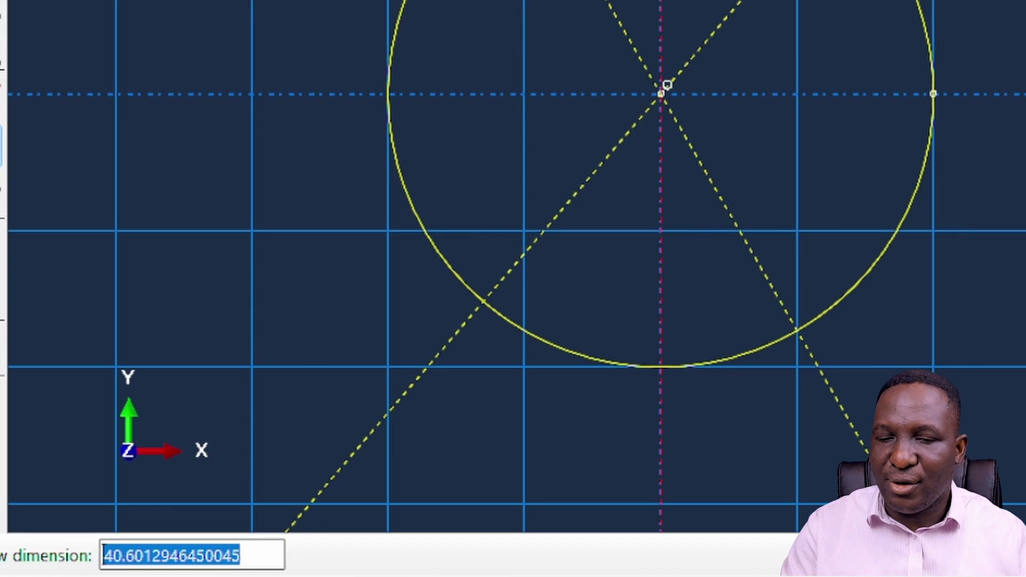
text(30)
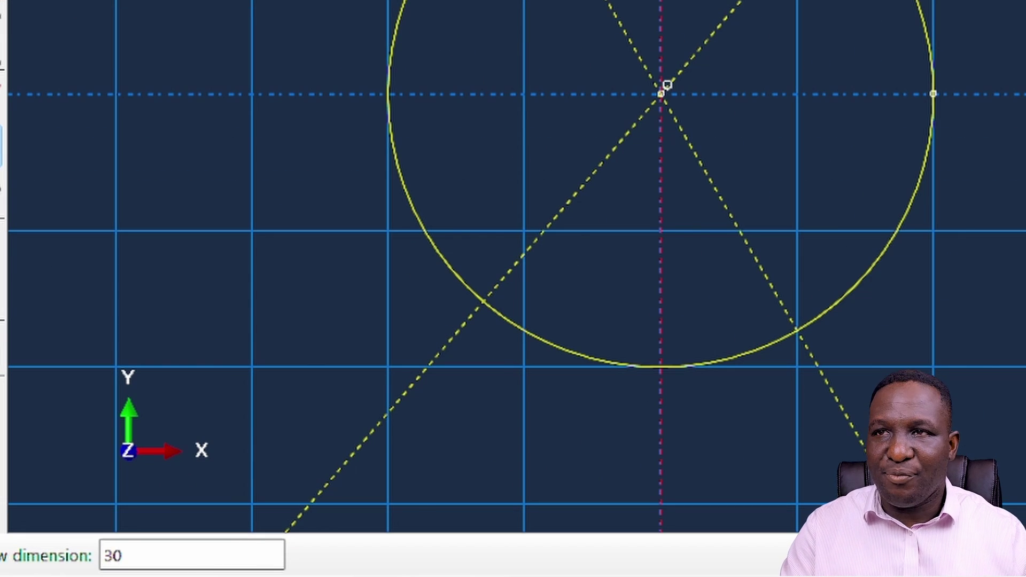
key(Return)
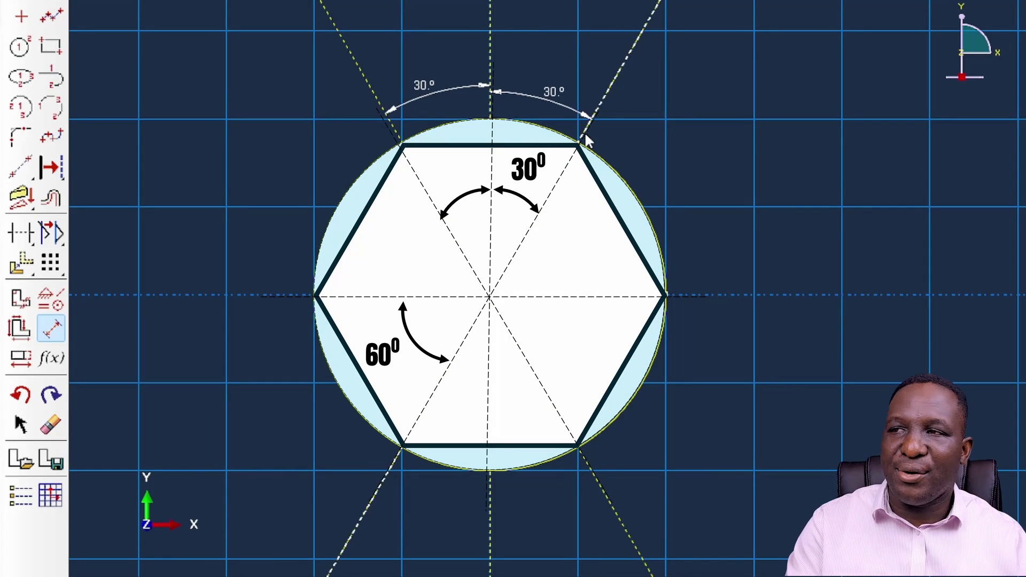
click(51, 328)
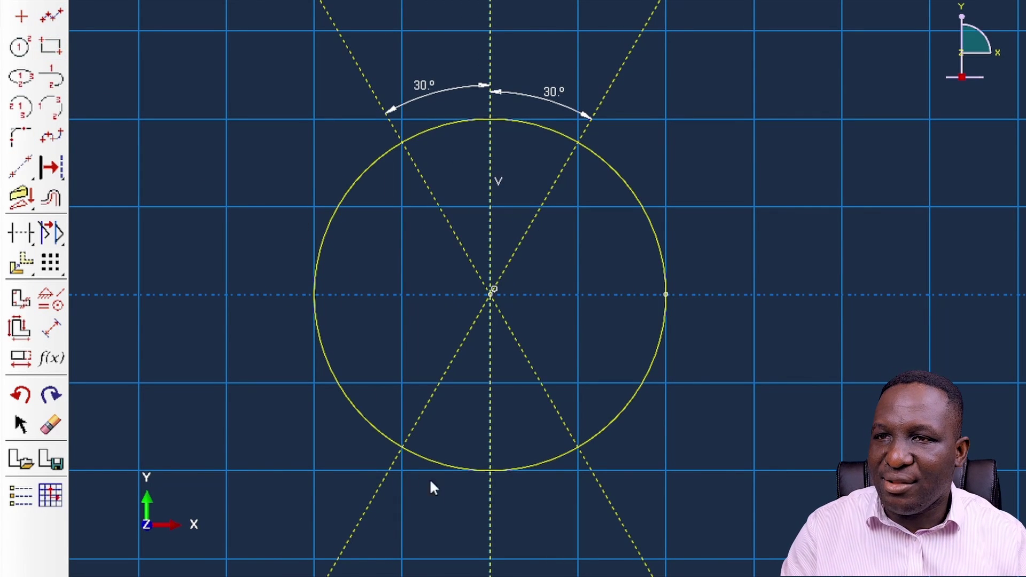
Draw connected lines on the circle from the upper-right construction line intersection through the left vertices to the lower-right one, leaving the hexagon's right side open
click(51, 19)
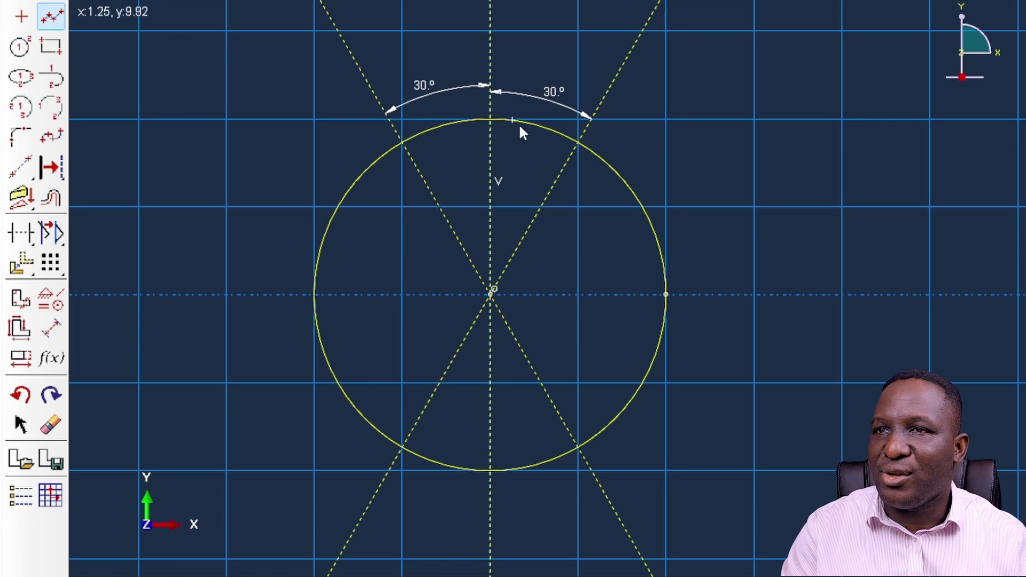
click(578, 143)
click(402, 144)
click(314, 294)
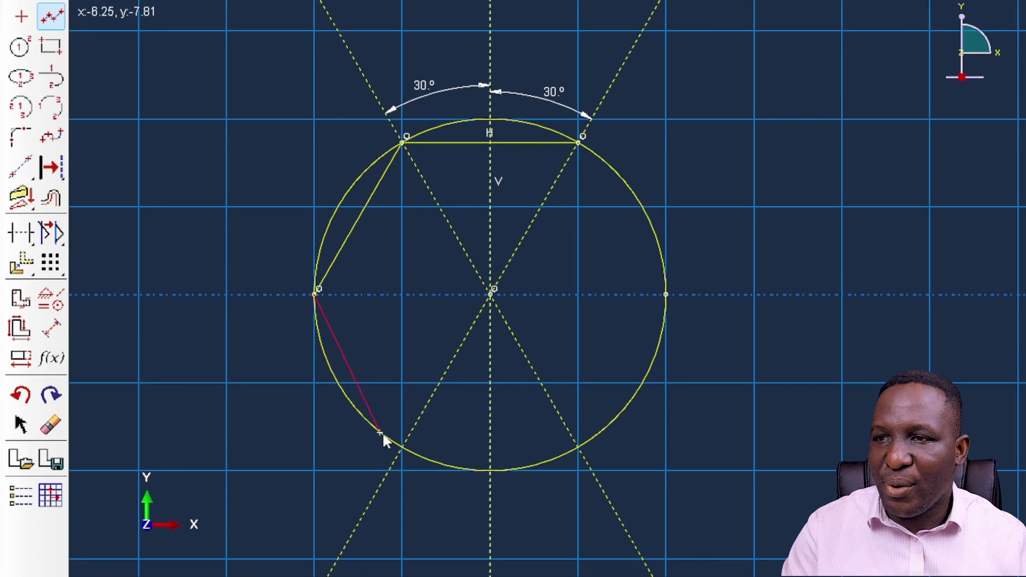
click(401, 445)
click(577, 446)
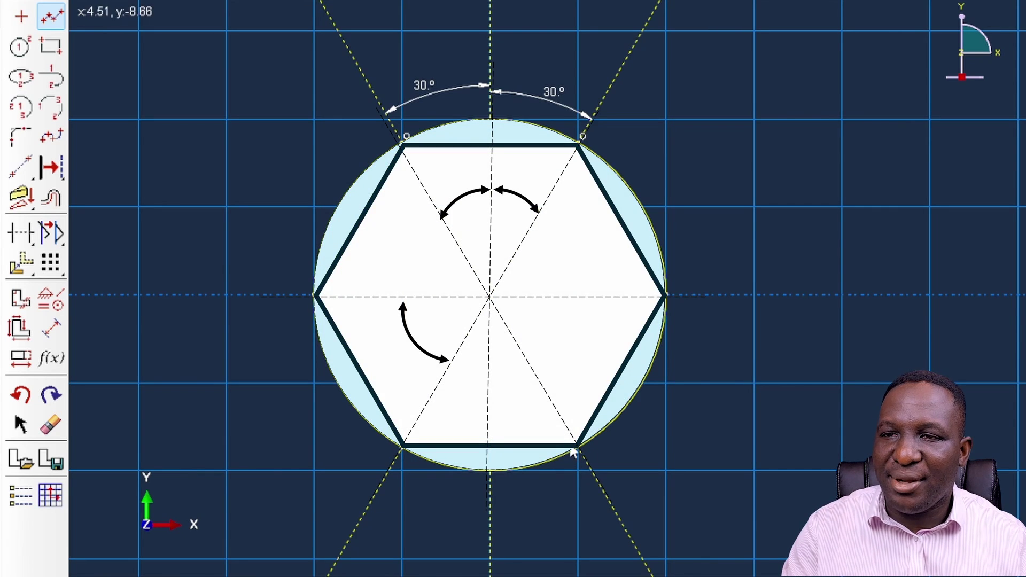
click(577, 446)
right_click(743, 413)
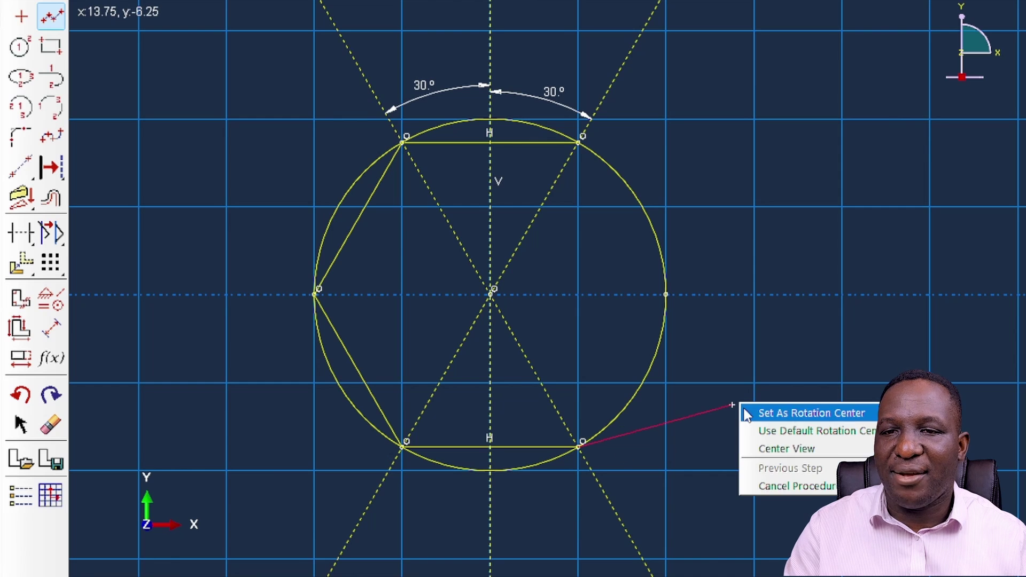
click(805, 486)
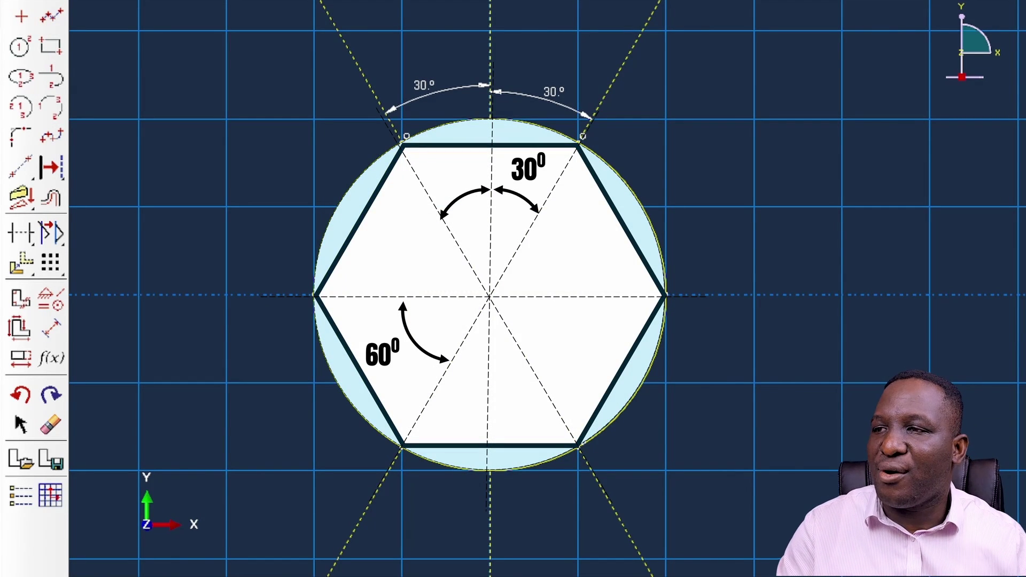
Delete the circle surrounding the partial hexagon
click(51, 425)
click(347, 400)
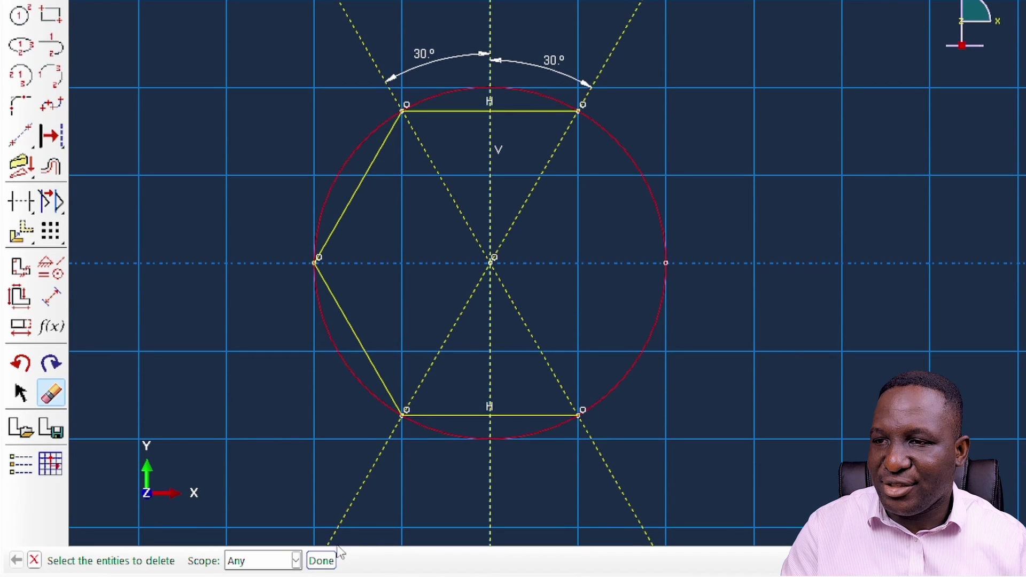
click(322, 562)
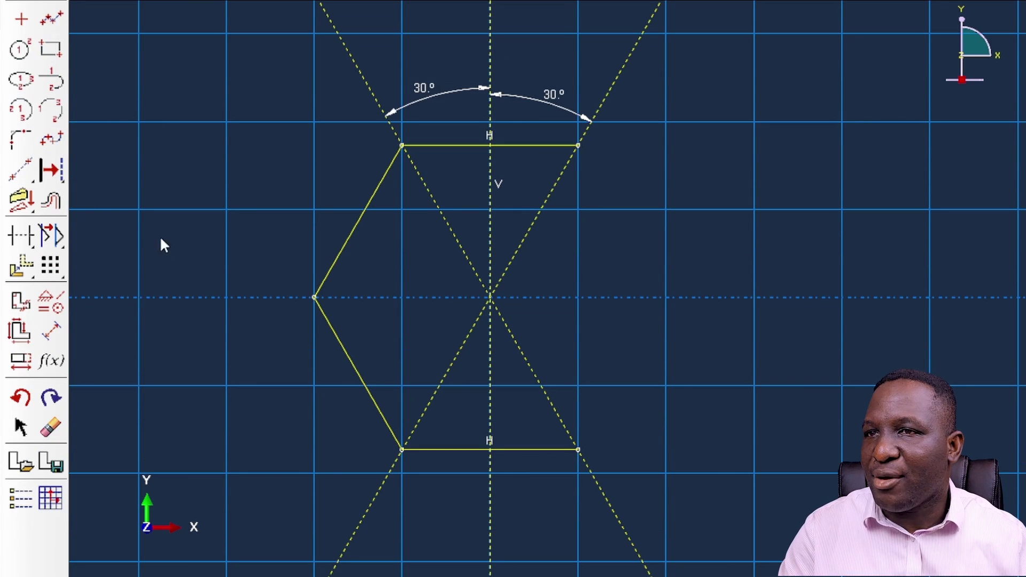
Trim the upper and lower horizontal lines back to the vertical construction line, and delete all construction lines and angle dimensions
click(27, 245)
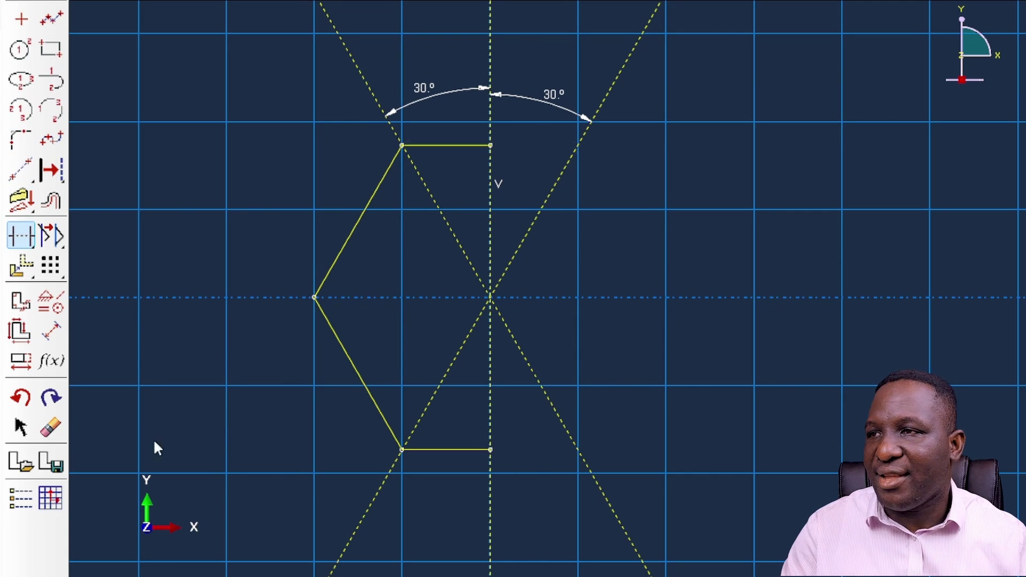
click(51, 428)
drag(216, 478, 770, 574)
click(503, 576)
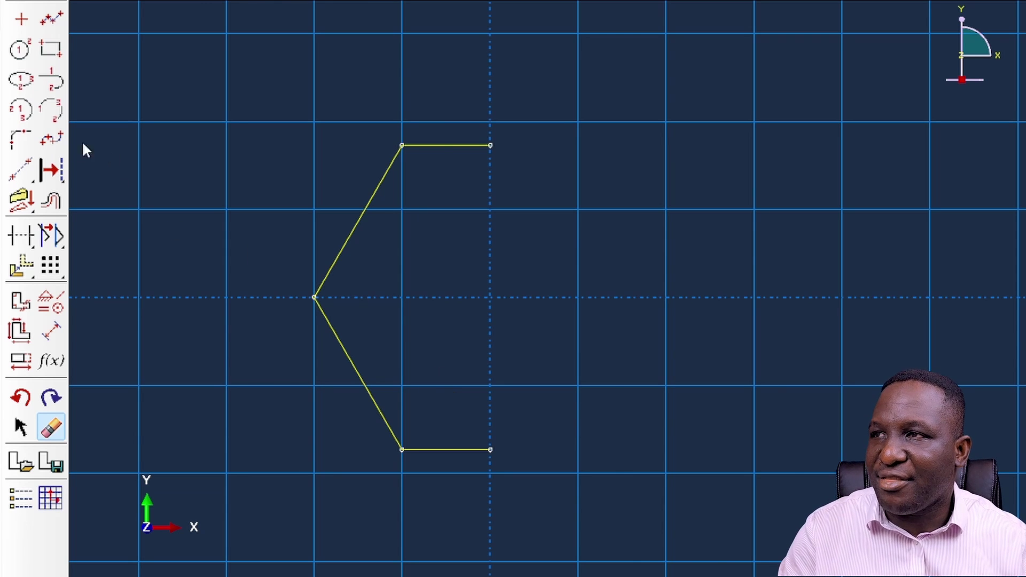
Offset all four half-hexagon lines outward by 0.5
click(47, 209)
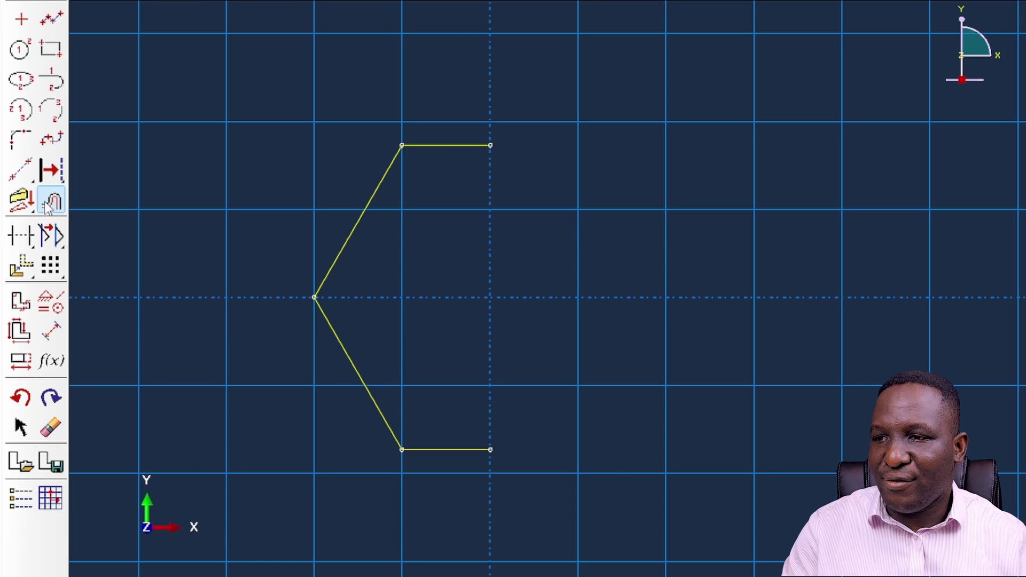
mouse_move(274, 108)
mouse_down()
mouse_move(640, 348)
mouse_move(622, 476)
mouse_up()
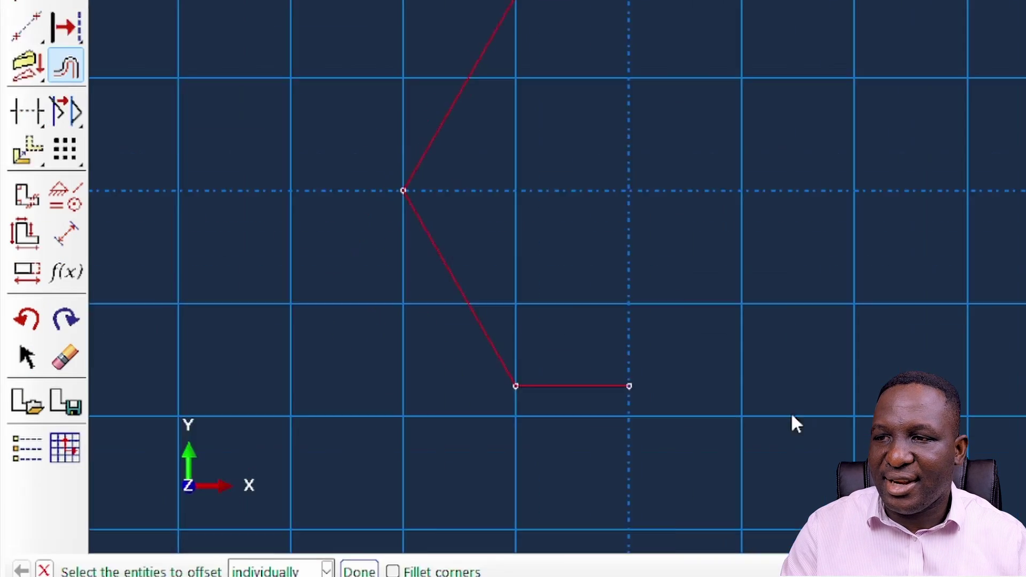
click(414, 557)
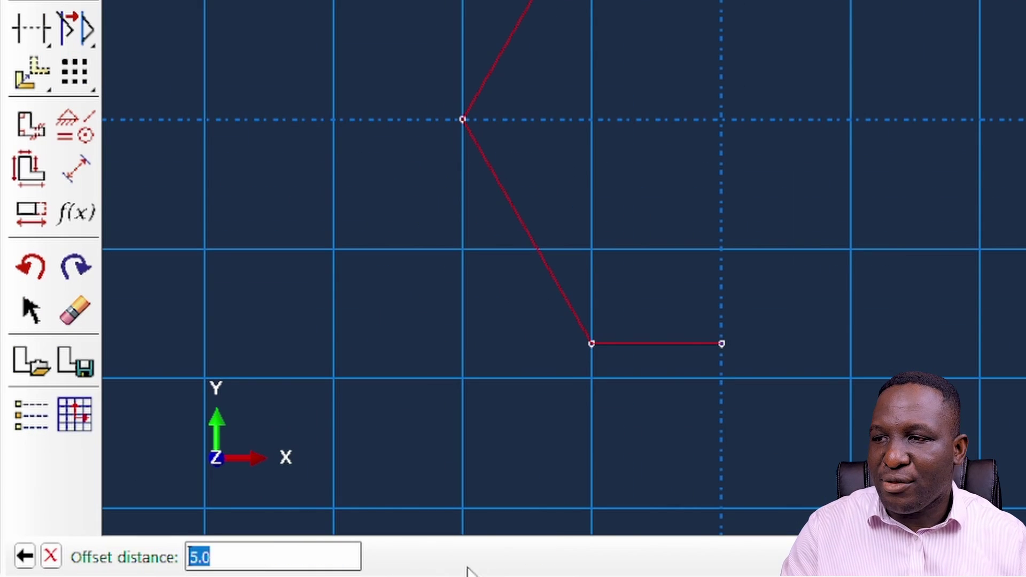
text(0.5)
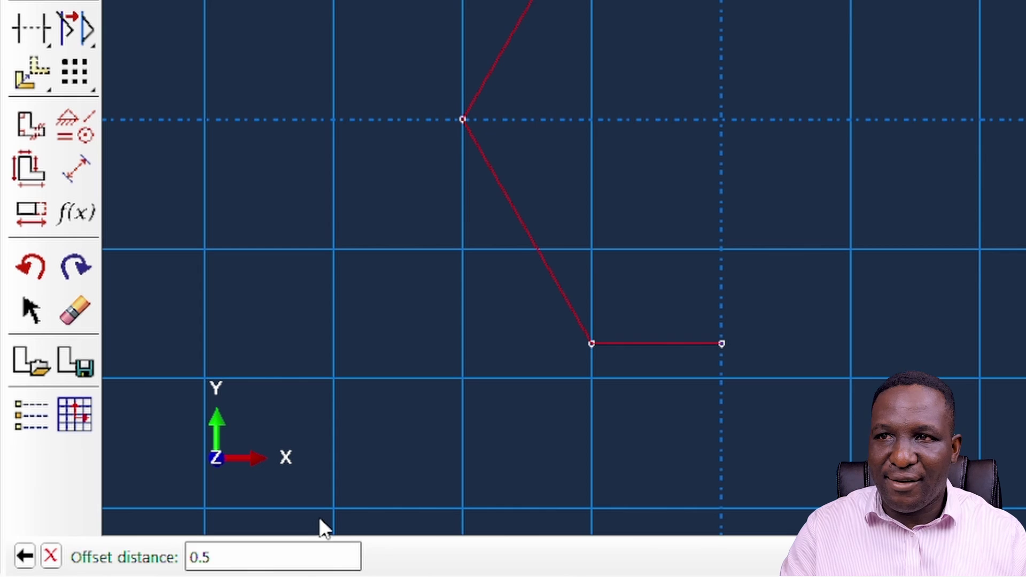
key(Return)
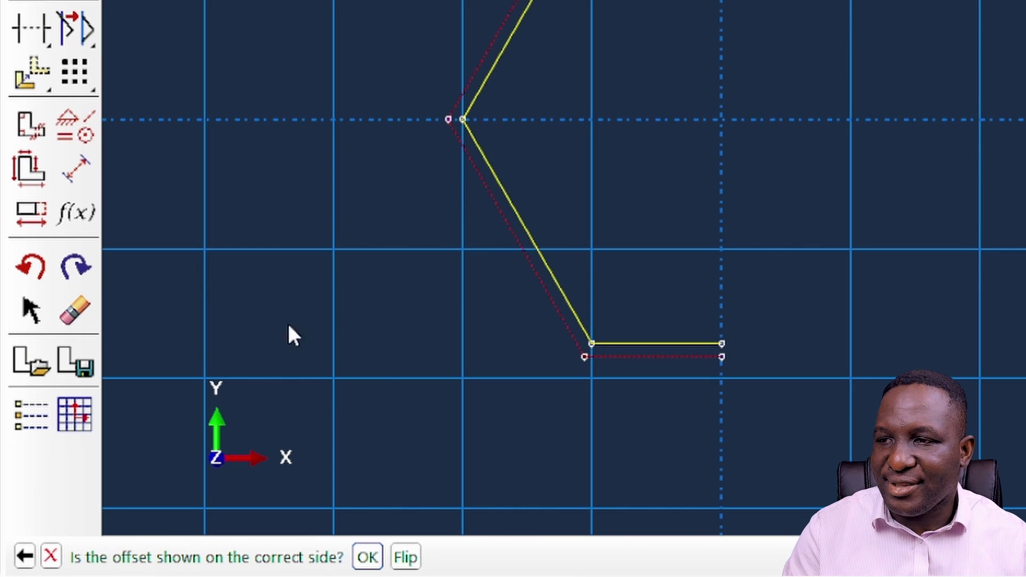
click(276, 565)
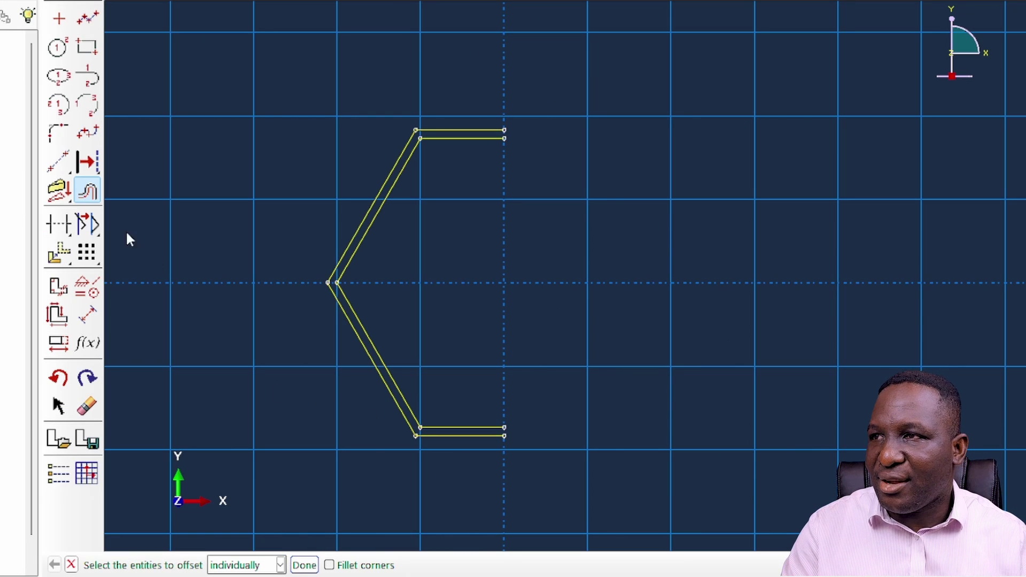
Offset the four original half-hexagon lines inward by 0.5, and finish offsetting
click(454, 427)
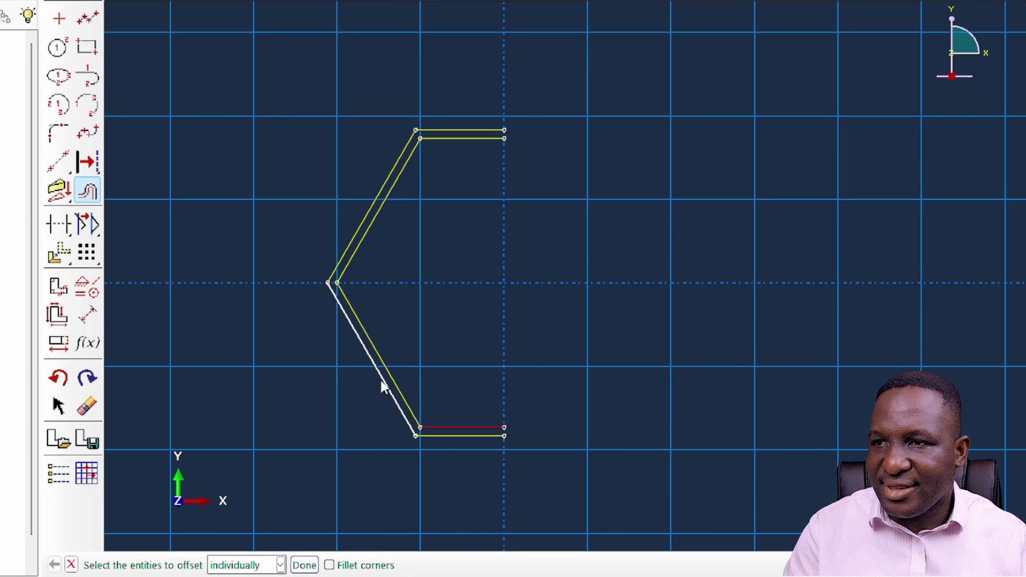
click(393, 373)
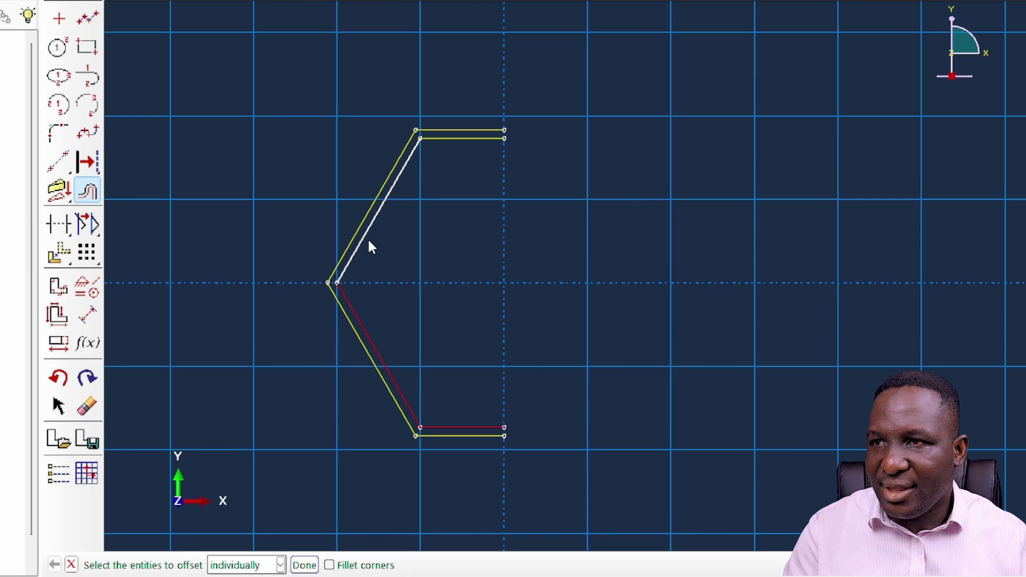
click(460, 141)
click(304, 565)
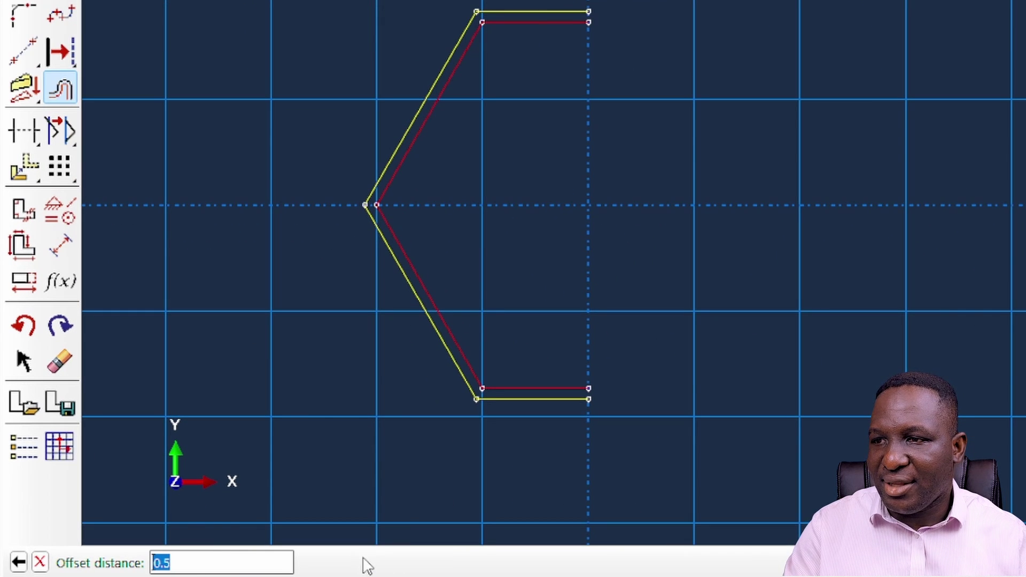
key(Return)
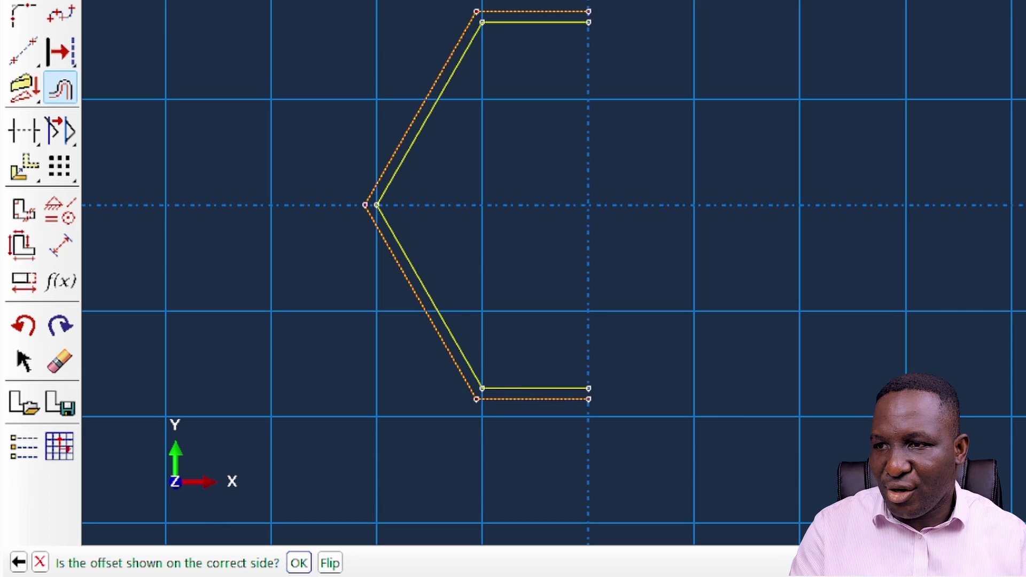
click(330, 563)
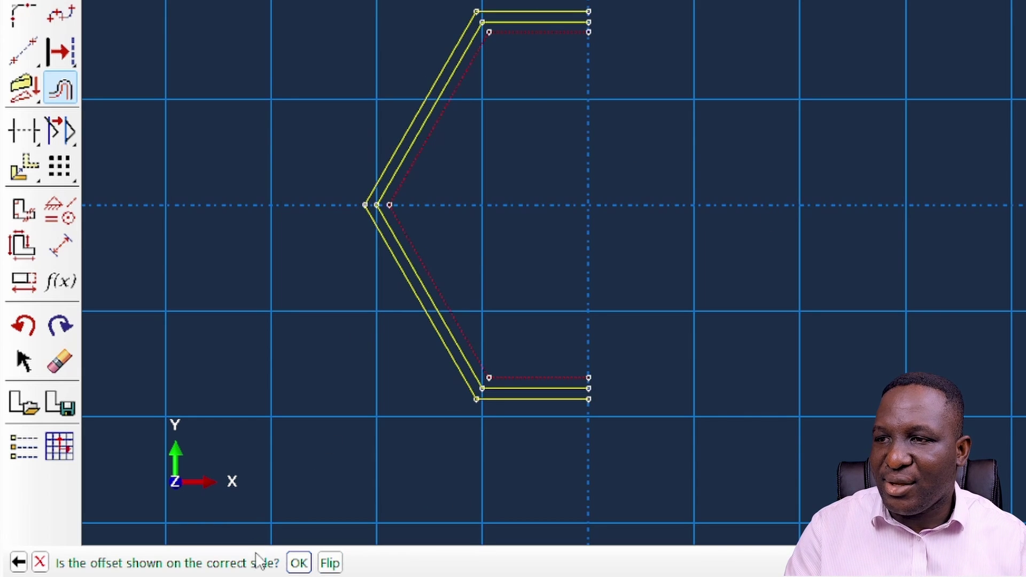
click(298, 563)
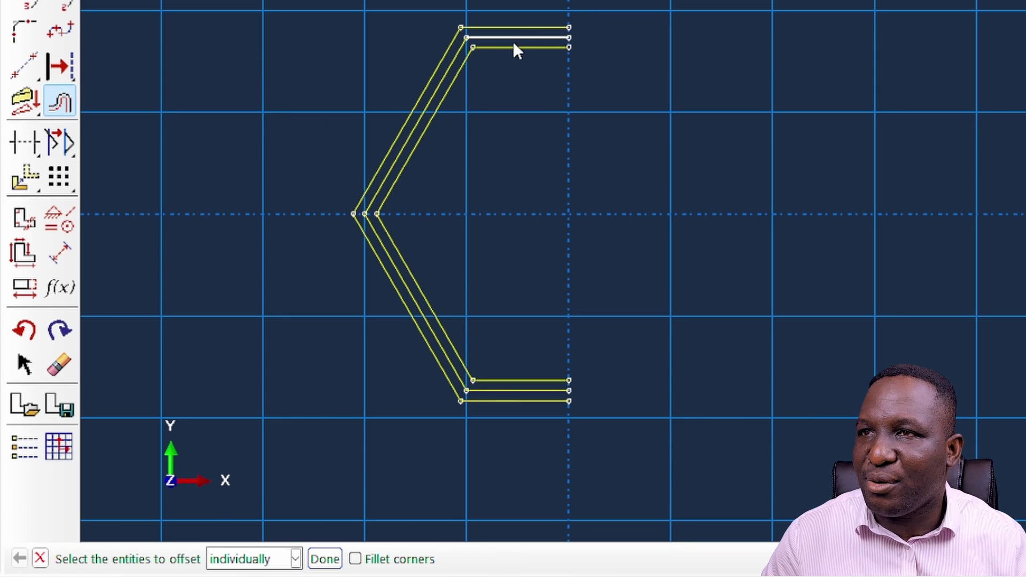
click(59, 100)
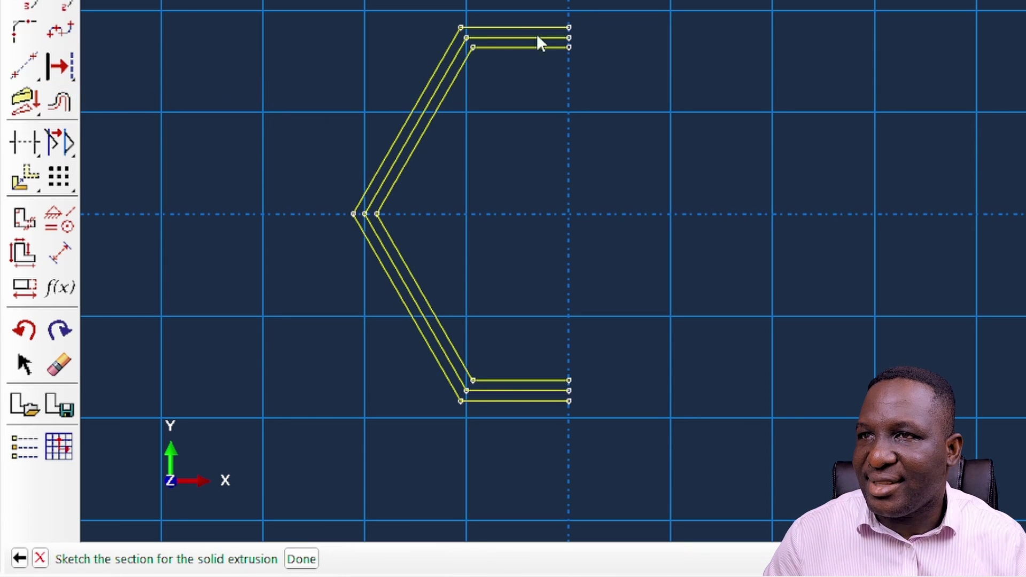
Convert the four lines of the middle half-hexagon profile to construction geometry
click(59, 65)
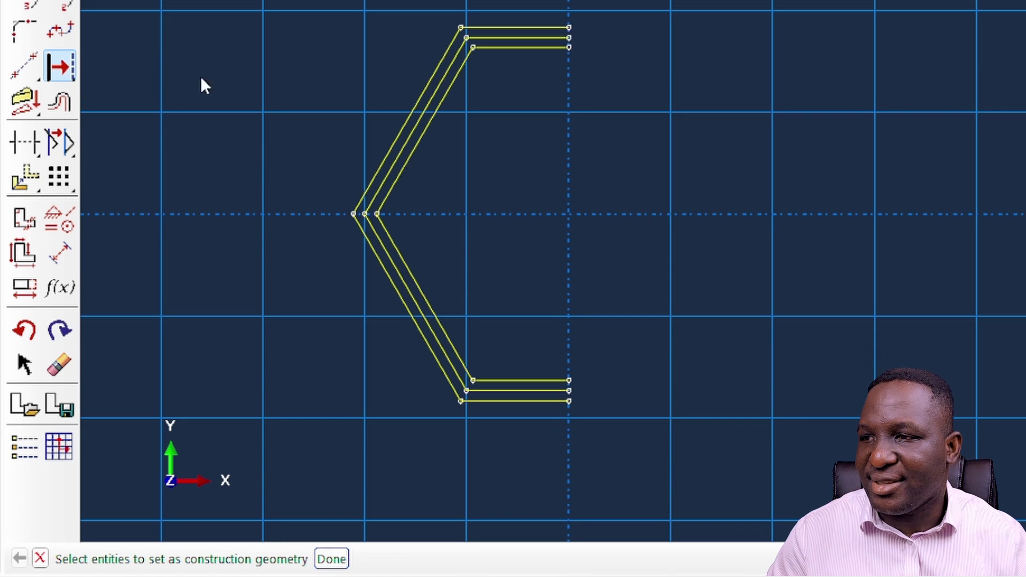
click(530, 38)
click(437, 84)
click(403, 280)
click(540, 391)
click(332, 559)
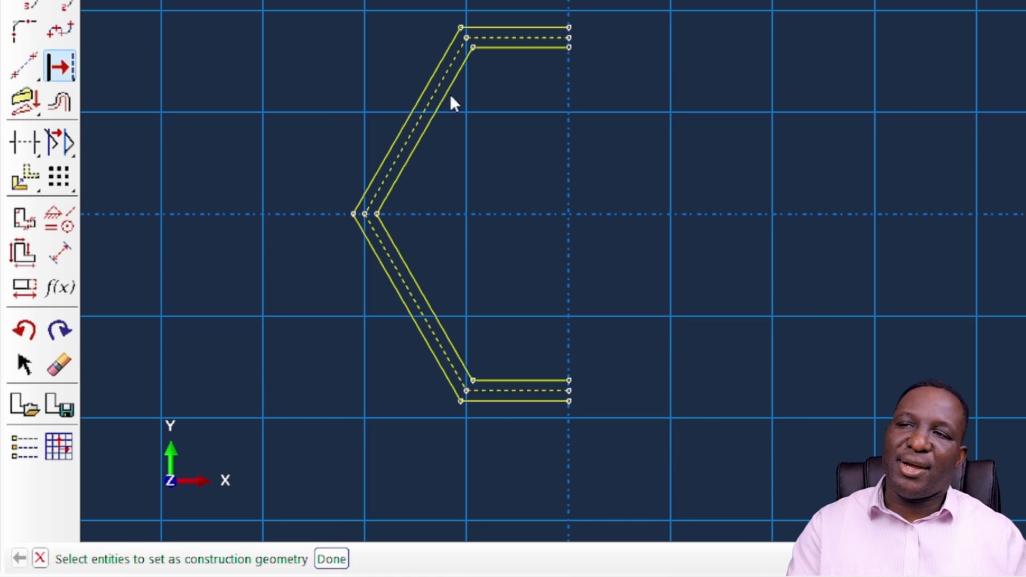
Draw a horizontal construction line through the outer profile's leftmost vertex
scroll(286, 168, down, 2)
scroll(270, 247, down, 1)
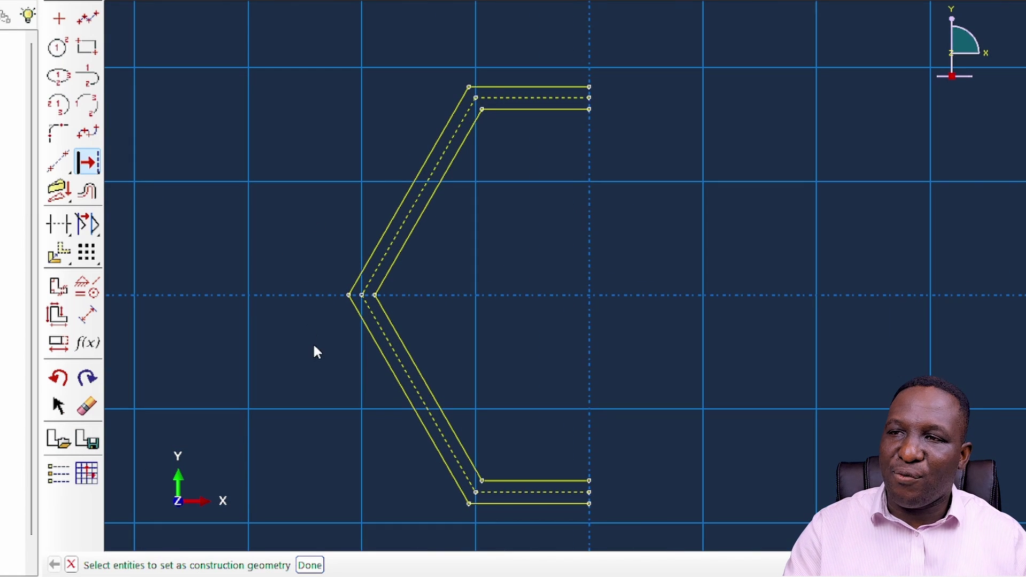
scroll(283, 335, down, 2)
scroll(286, 335, up, 2)
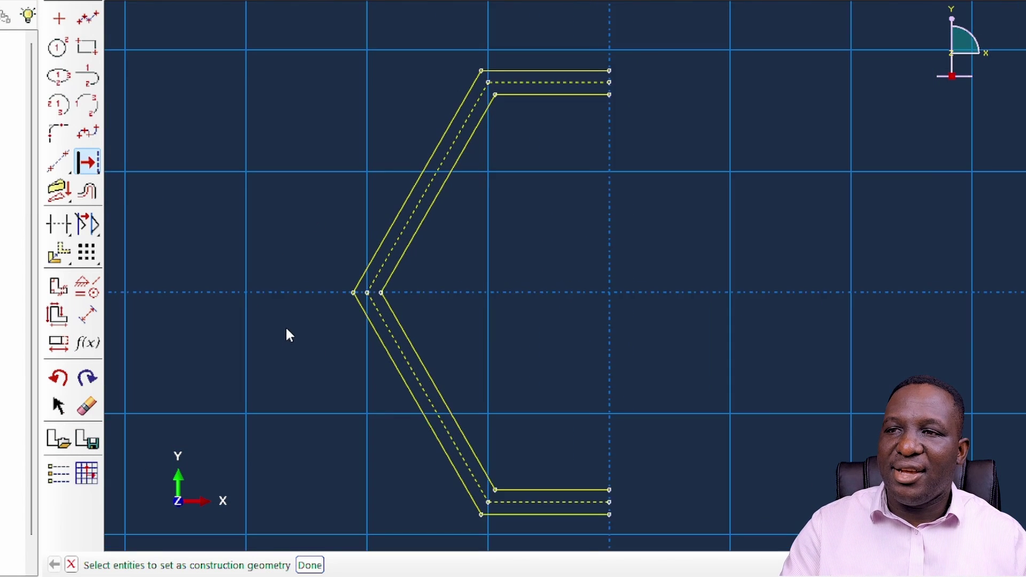
click(57, 163)
click(349, 294)
click(220, 293)
Draw two short horizontal lines left of the outer vertex, one above and one below the horizontal construction line
click(87, 19)
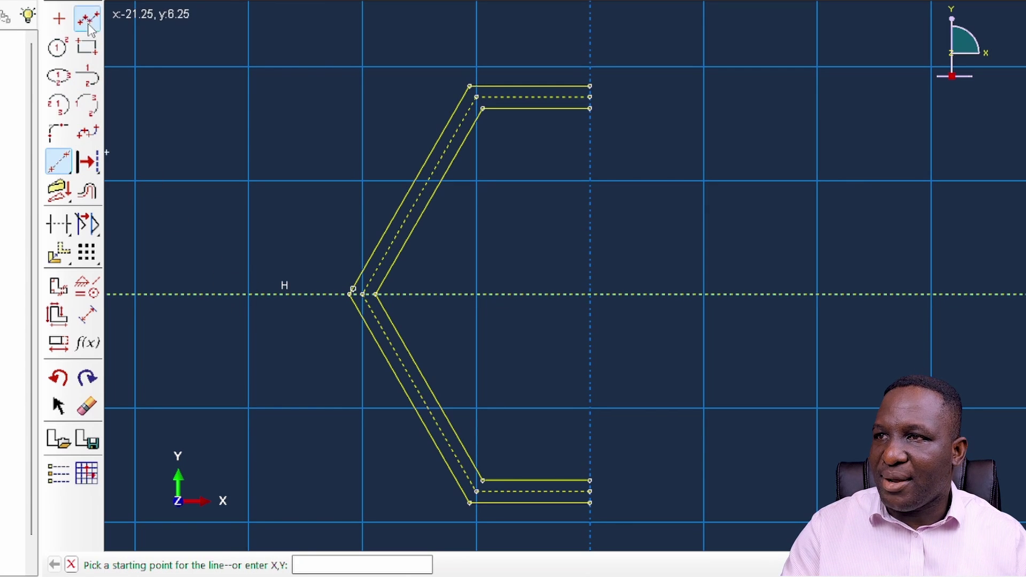
click(239, 270)
click(326, 270)
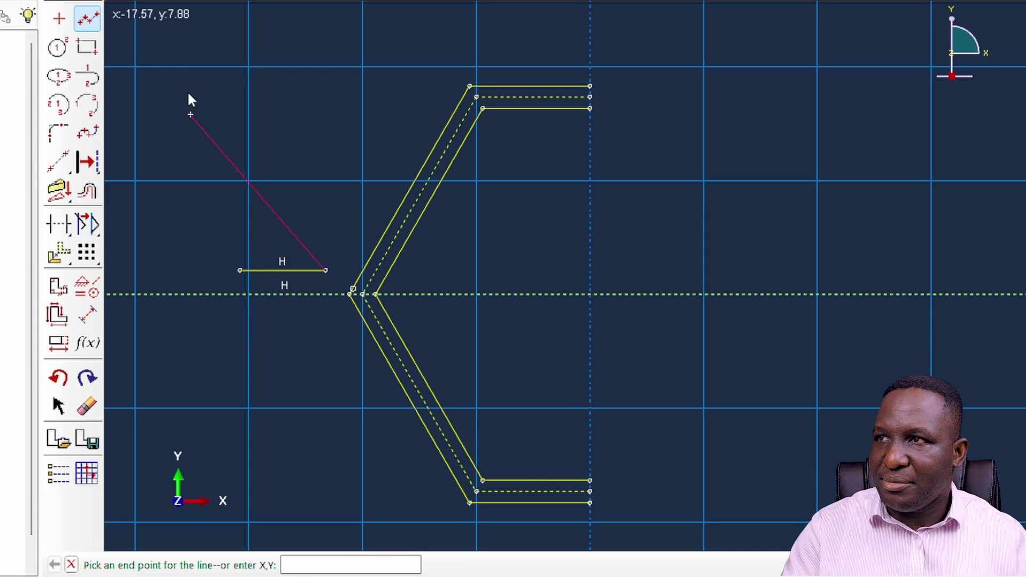
click(87, 19)
click(249, 323)
click(325, 323)
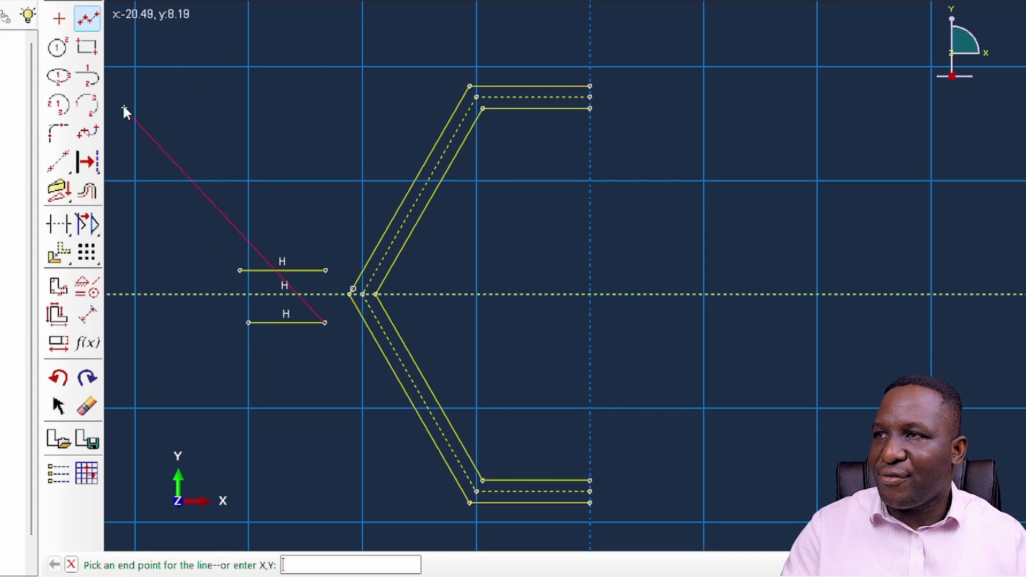
click(85, 20)
Dimension the upper short line's distance from the horizontal construction line as 0.5
click(87, 314)
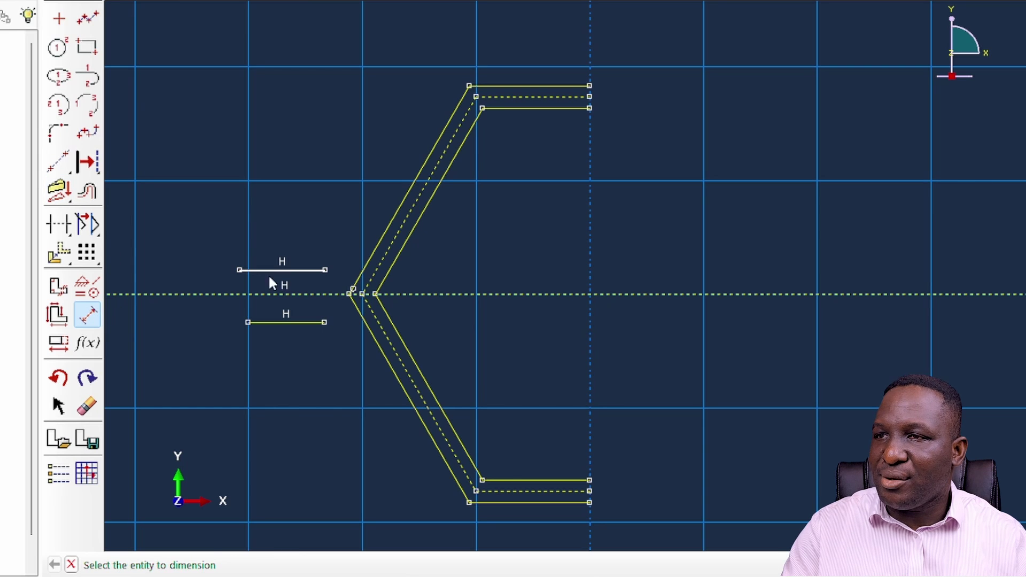
click(318, 270)
click(316, 294)
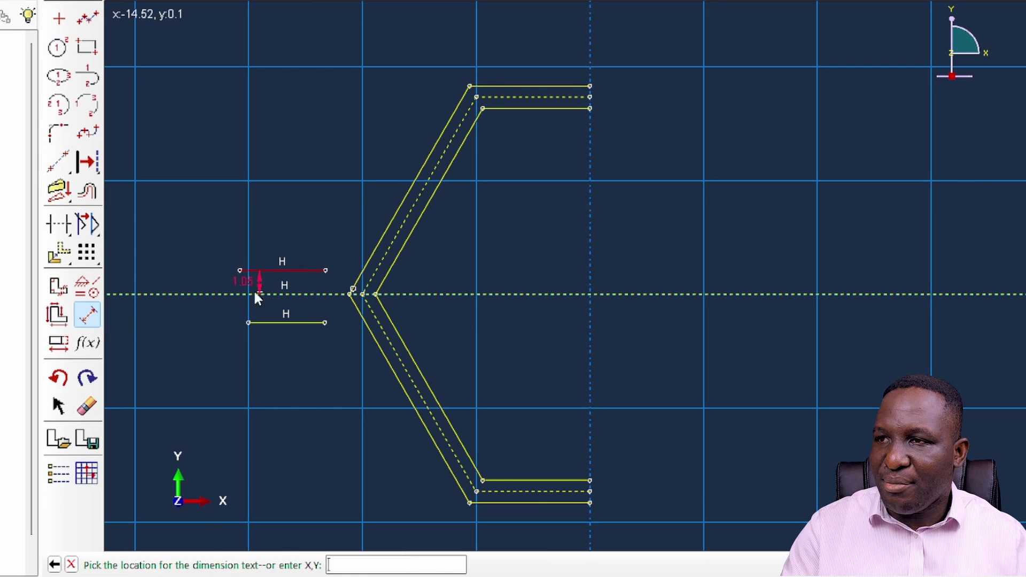
click(191, 278)
text(0.)
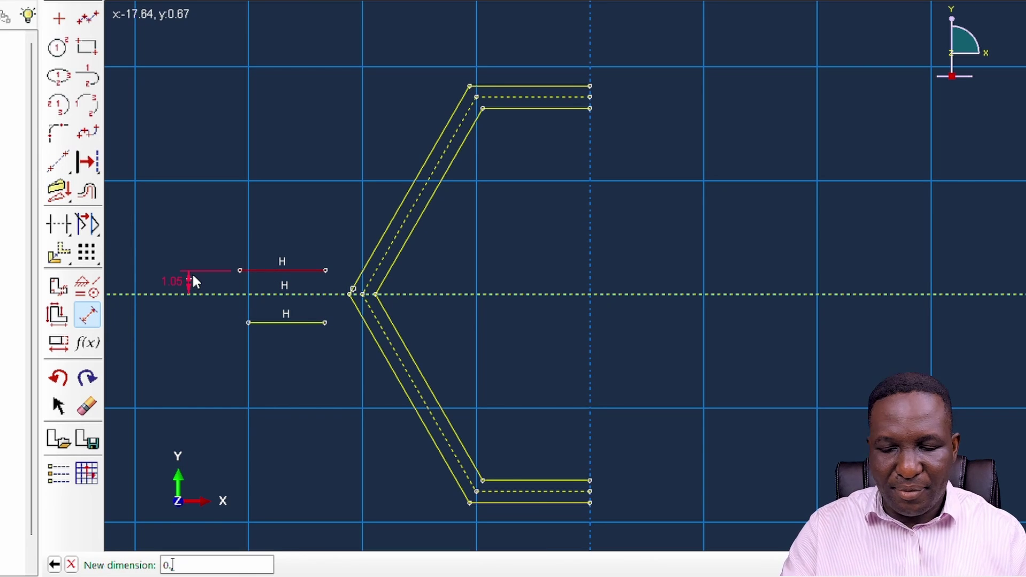
text(5)
key(Return)
Dimension the lower short line's distance from the horizontal construction line as 0.5
click(293, 322)
click(296, 294)
click(169, 324)
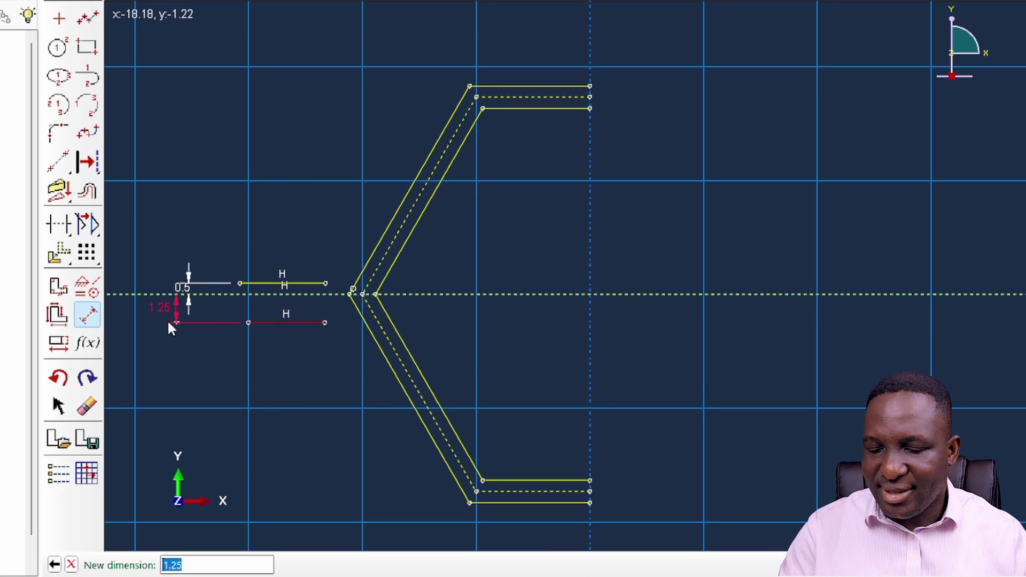
text(0.5)
key(Return)
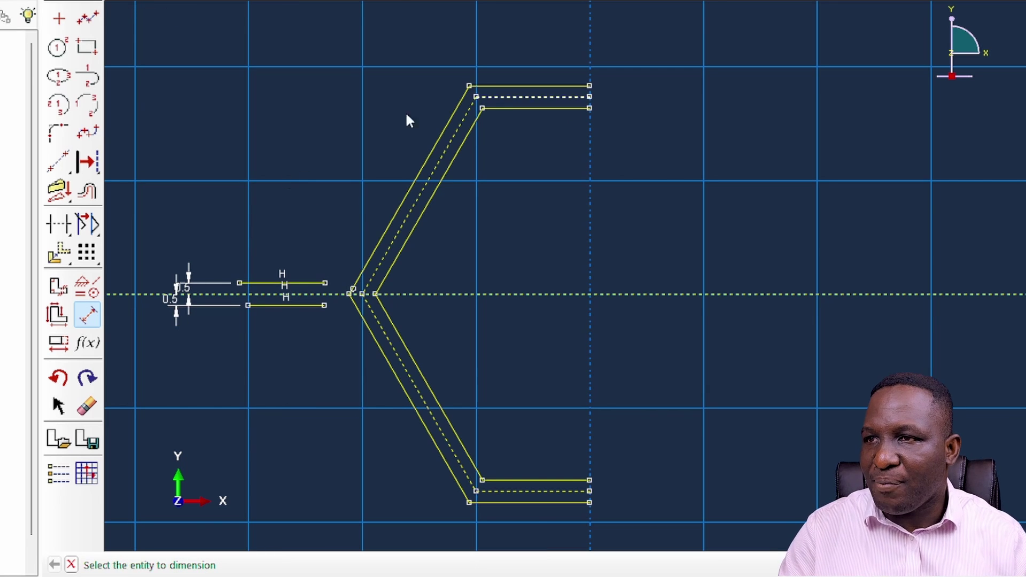
Extend the upper and lower short horizontal lines to the outer profile's oblique sides, and finish extending
scroll(296, 337, down, 3)
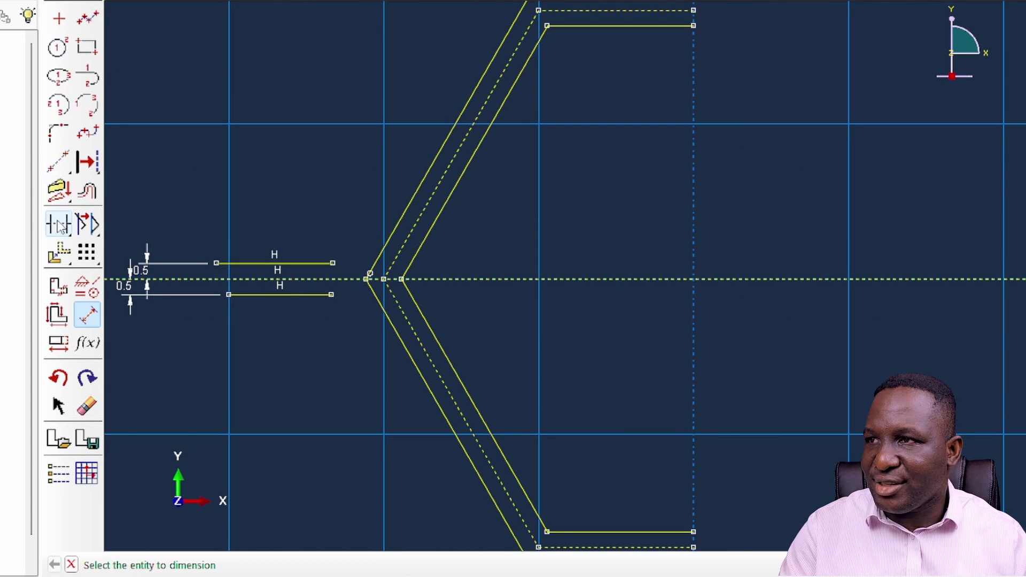
drag(61, 228, 117, 223)
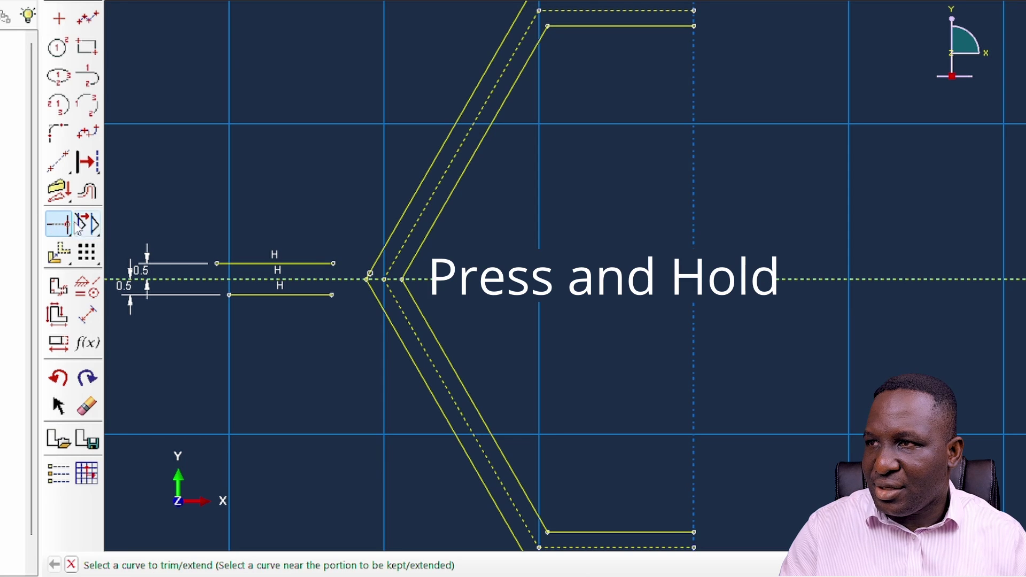
click(309, 264)
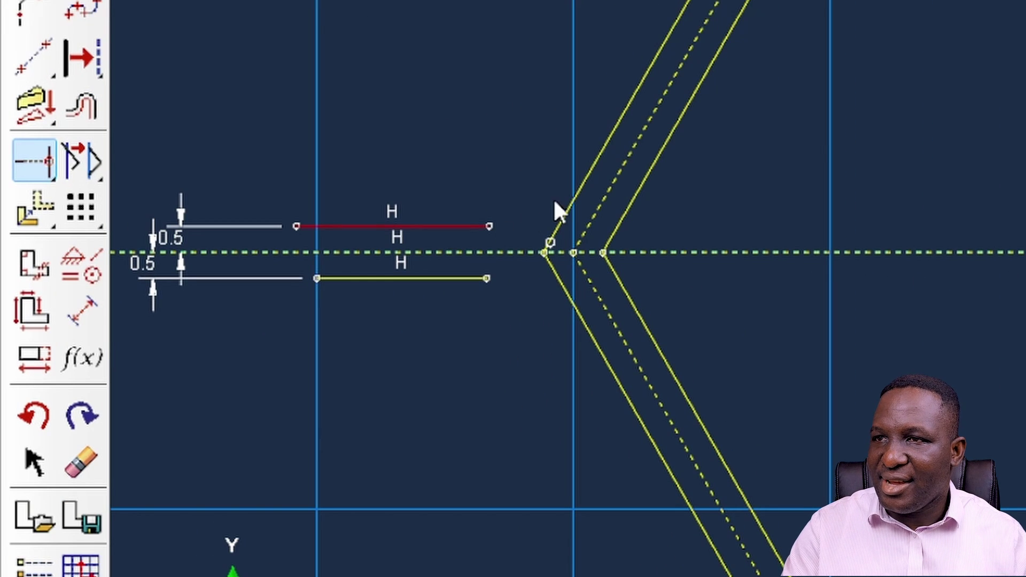
click(575, 197)
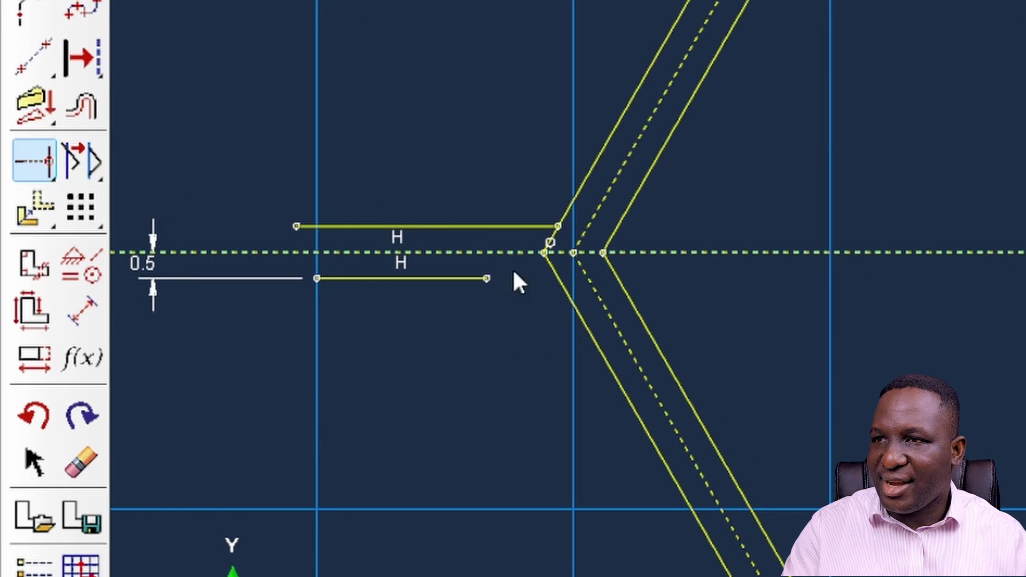
click(456, 277)
click(558, 285)
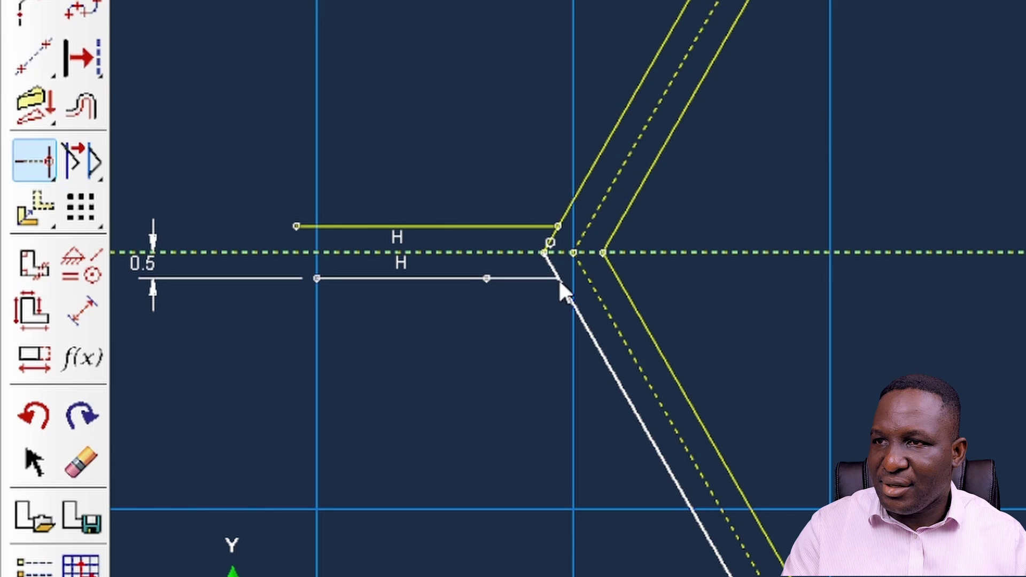
click(560, 281)
right_click(377, 62)
click(447, 190)
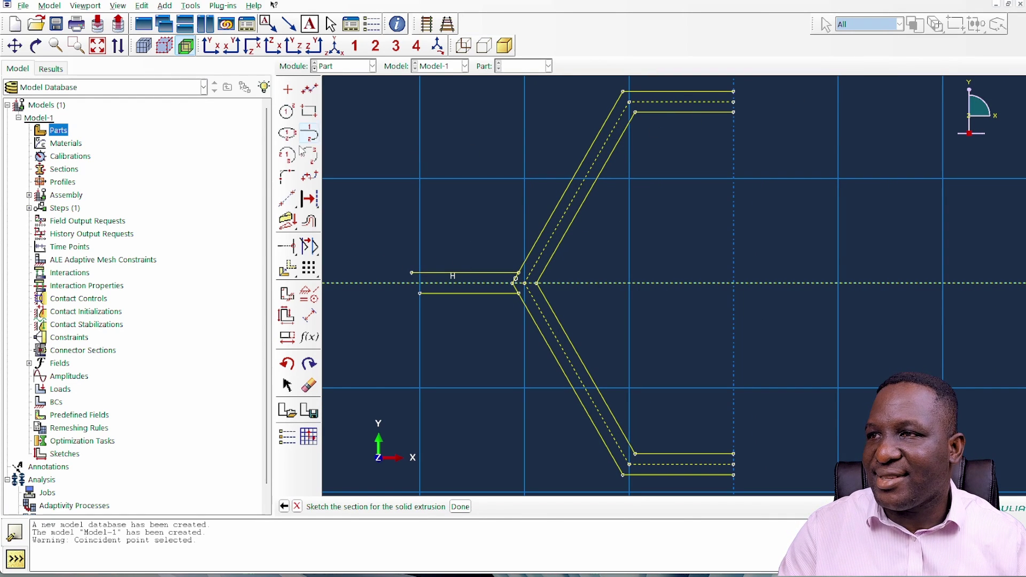
Measure the inner profile's upper horizontal line with a dimension, copy its full length value, and cancel the dimension
click(309, 316)
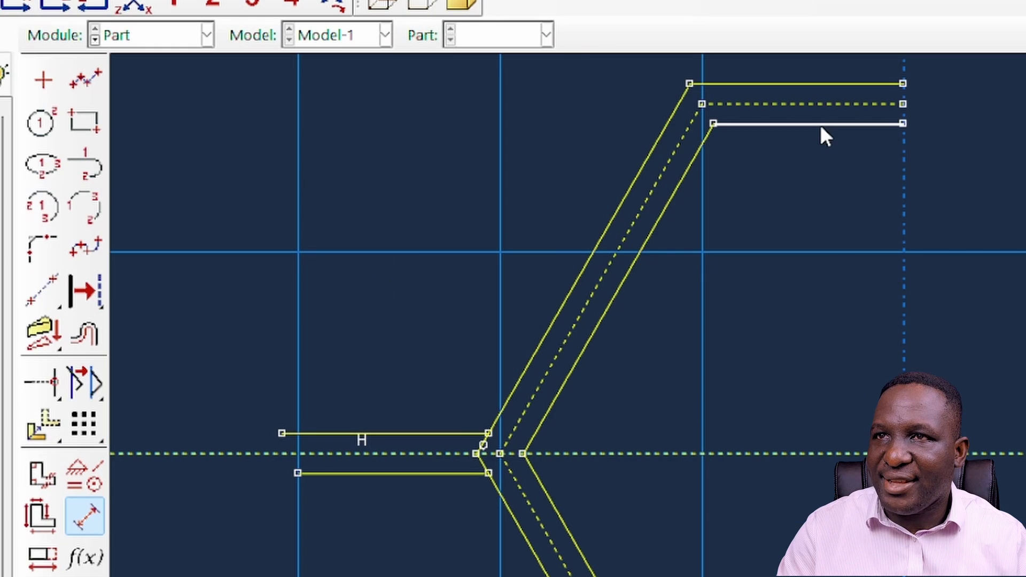
click(820, 124)
click(804, 224)
drag(376, 521, 160, 515)
key(ctrl+c)
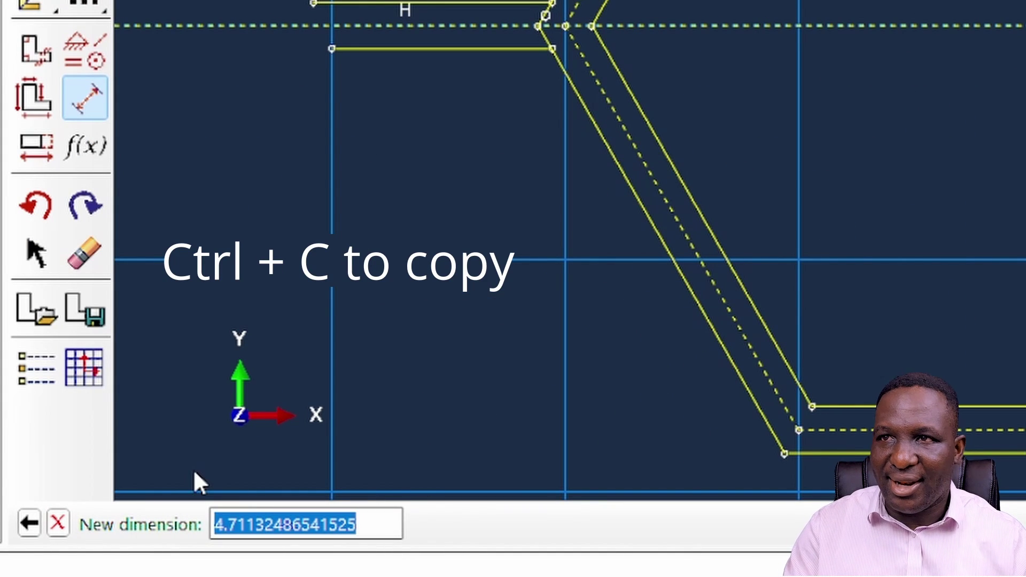
key(Escape)
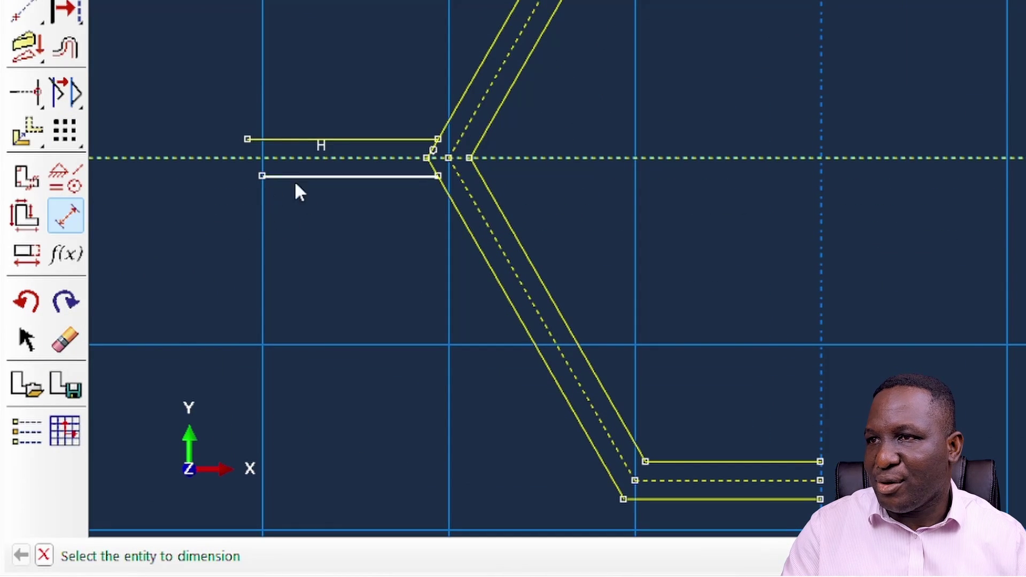
Dimension the lengths of the lower and upper short horizontal lines as 4.71132486541525 each
click(352, 178)
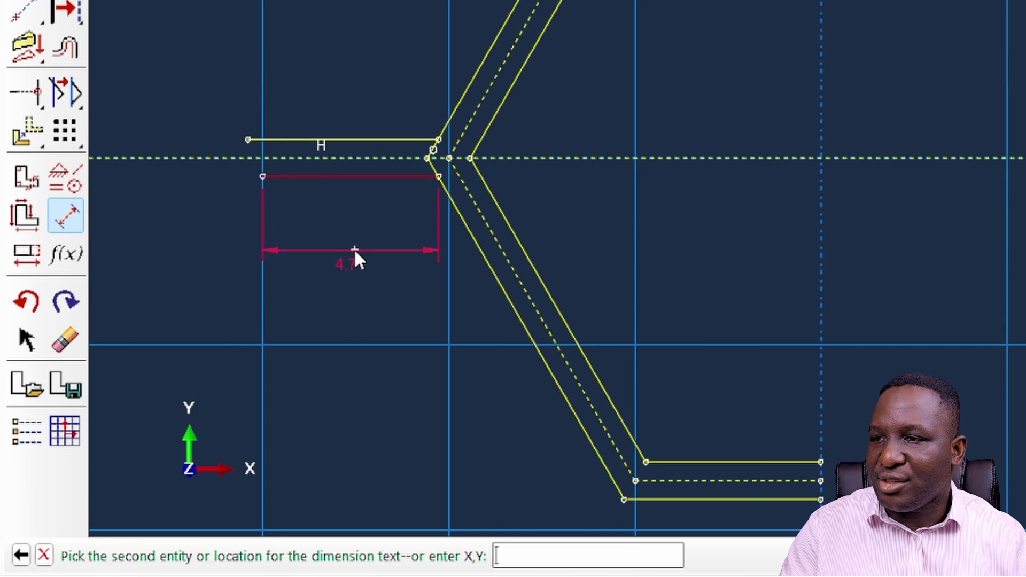
click(354, 258)
key(End)
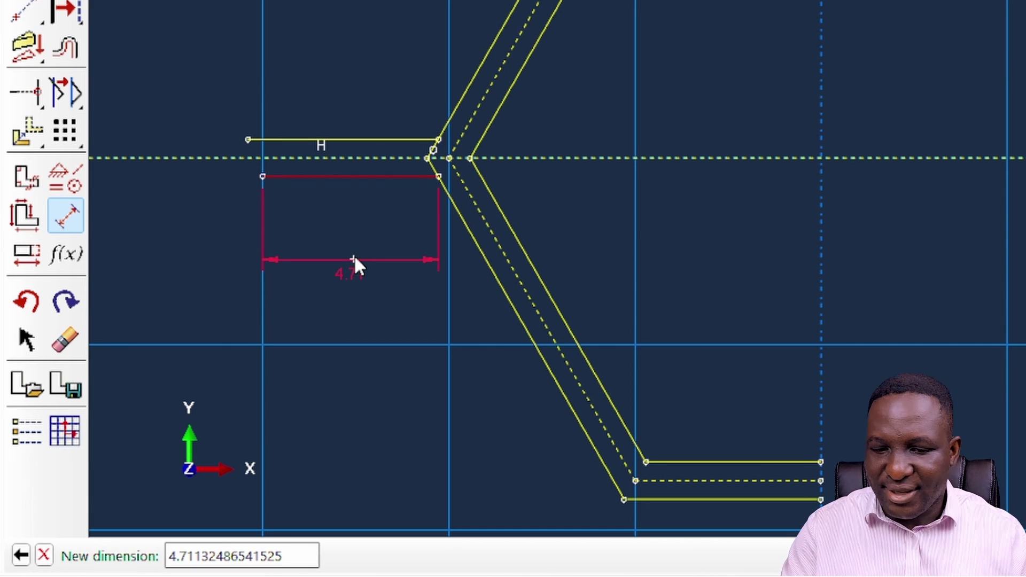
key(Return)
click(367, 140)
click(367, 80)
key(ctrl+v)
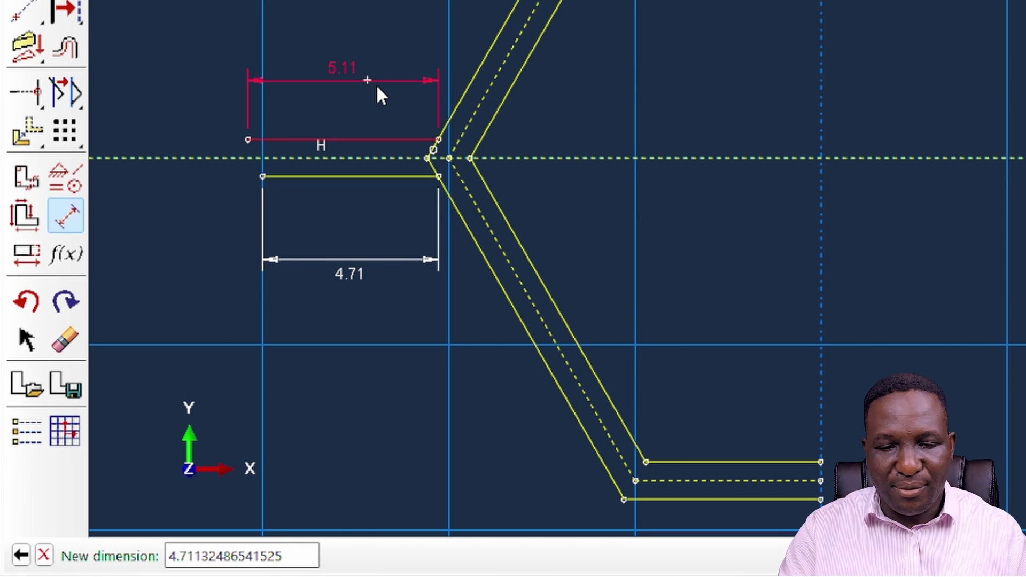
key(Return)
Delete the three 4.71 length dimensions on the two short lines and the upper horizontal profile line
scroll(363, 177, down, 3)
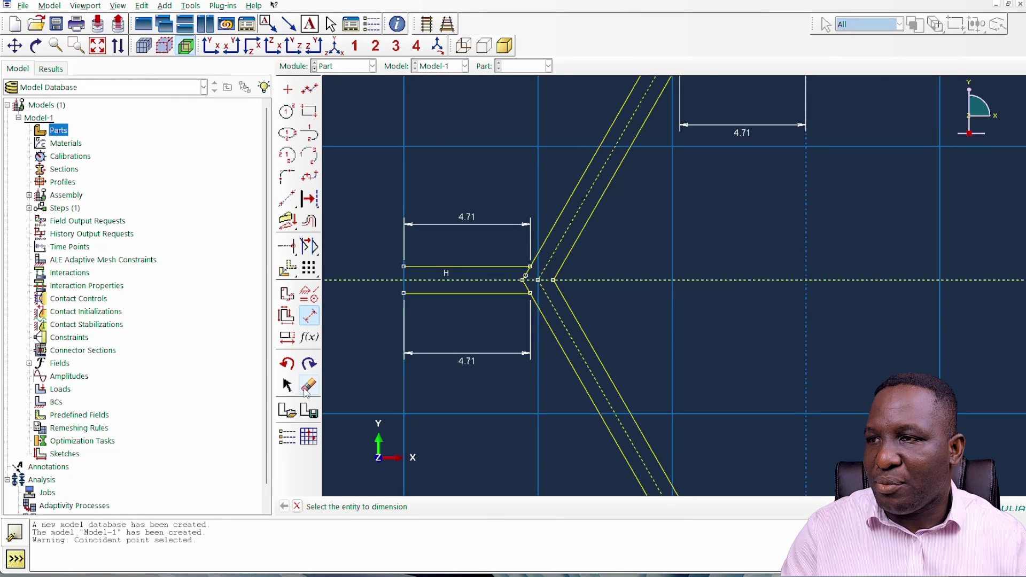
click(309, 385)
drag(348, 320, 492, 400)
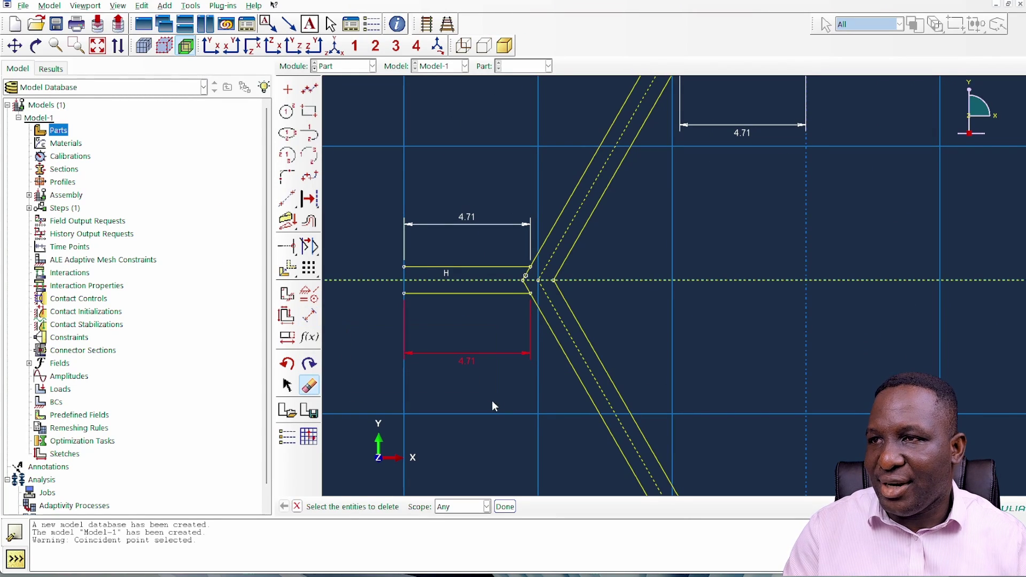
shift+drag(367, 200, 442, 249)
shift+click(743, 126)
click(505, 506)
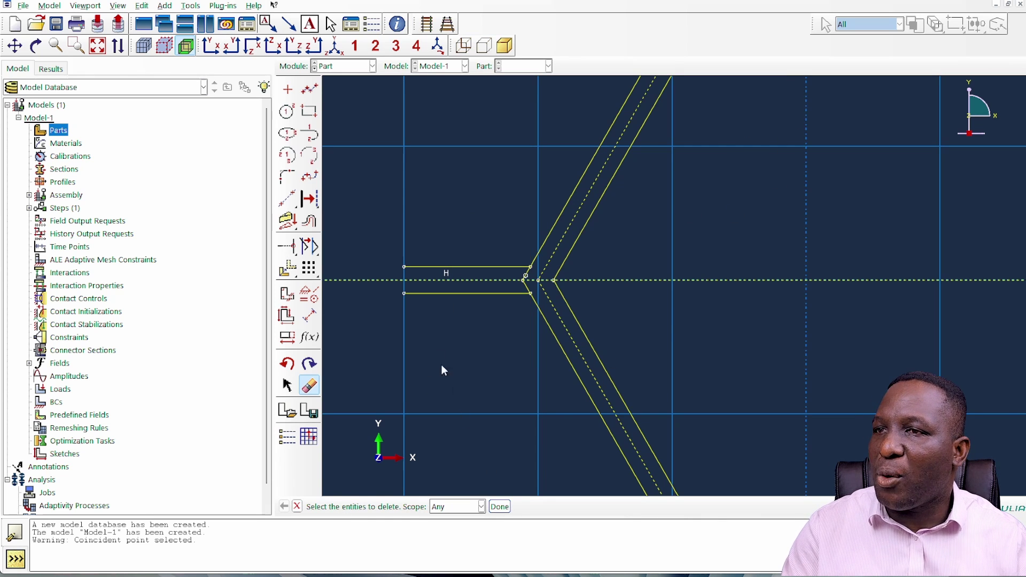
Auto-trim the two small pieces of the outer profile's oblique sides between the short horizontal lines
scroll(483, 230, down, 1)
scroll(482, 232, down, 1)
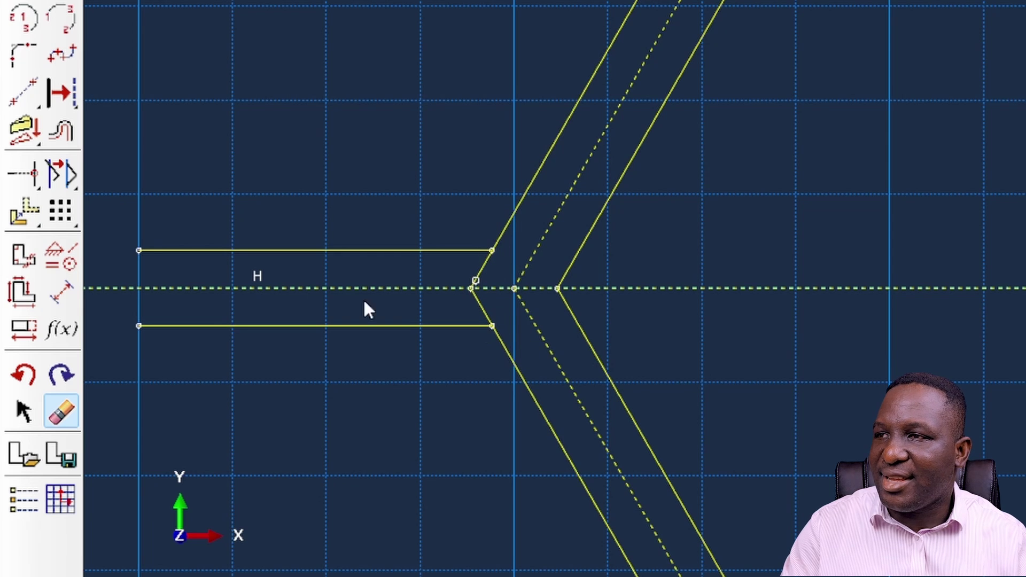
drag(24, 174, 64, 174)
click(508, 279)
click(484, 268)
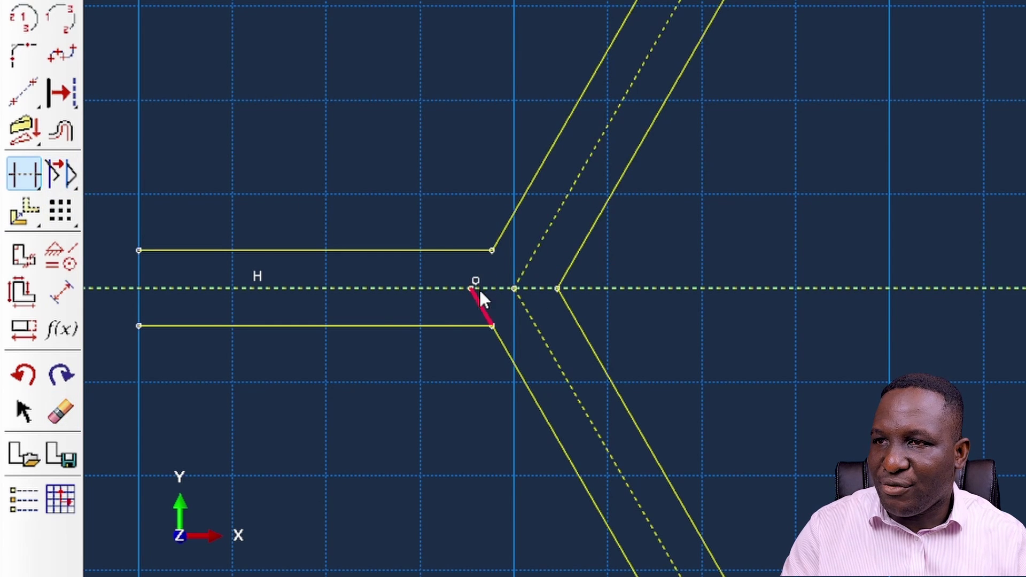
click(483, 308)
Draw horizontal construction lines through the lower and upper corners of the dashed centerline profile
scroll(739, 222, down, 6)
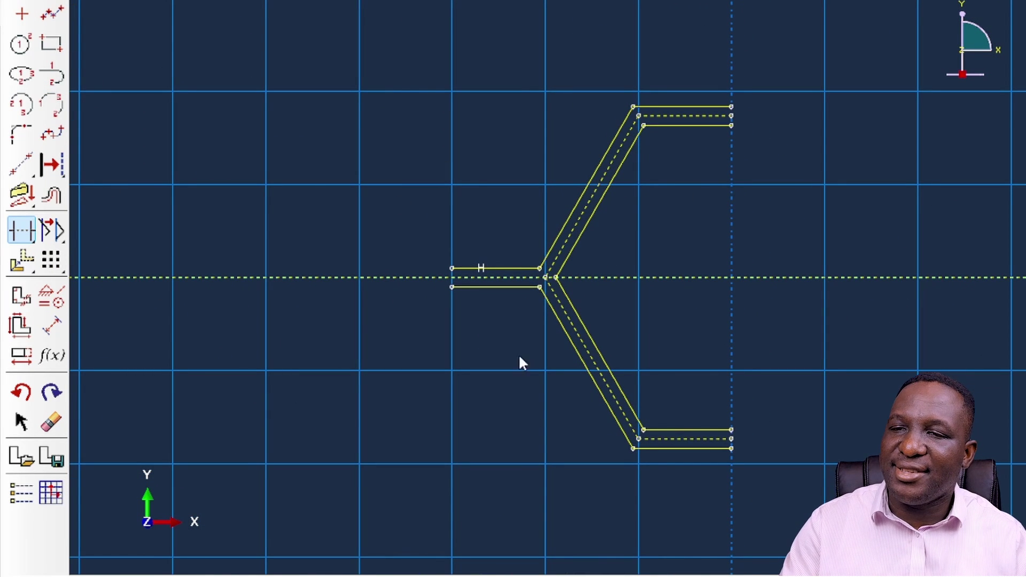
scroll(538, 443, up, 3)
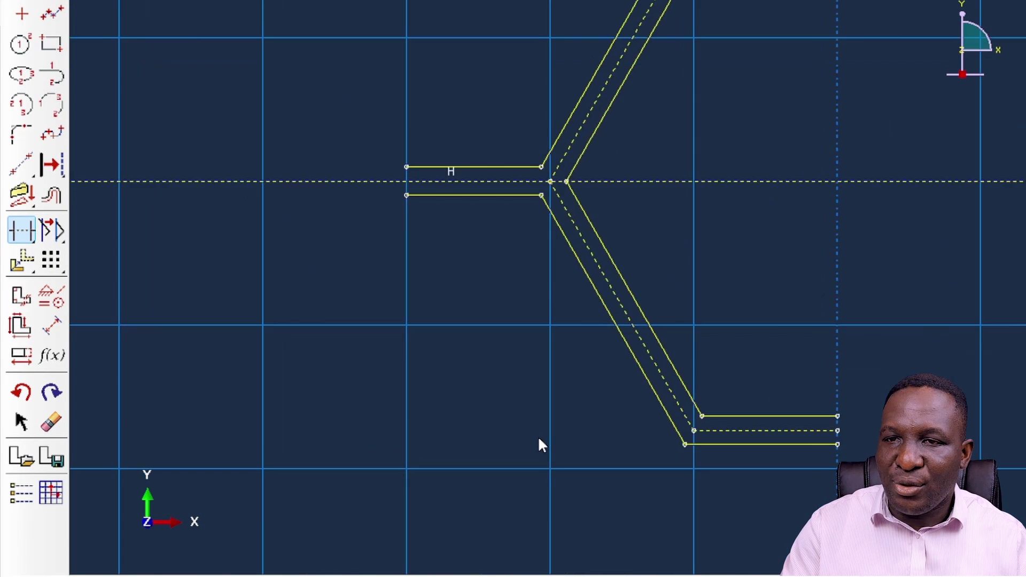
click(21, 164)
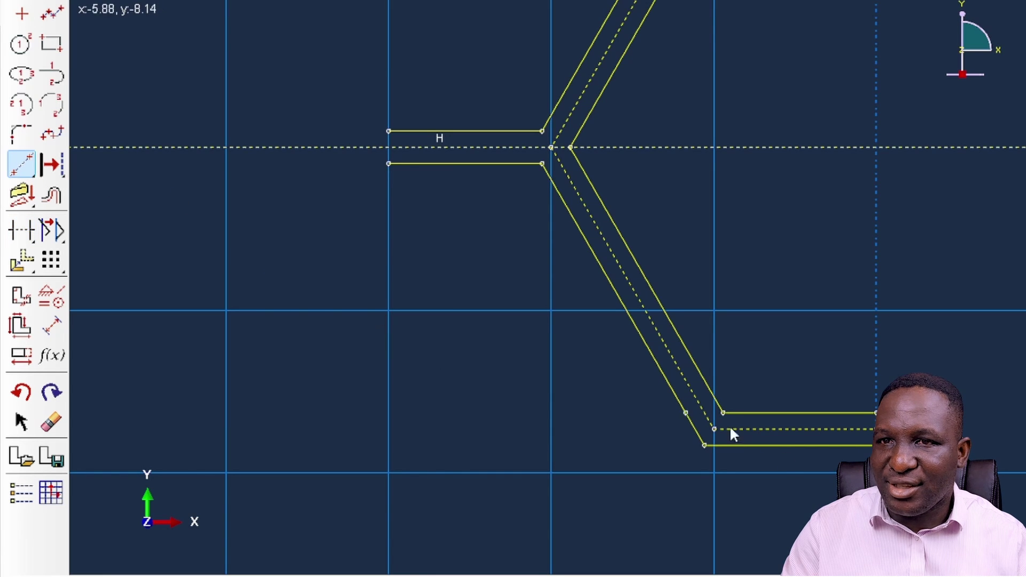
click(716, 426)
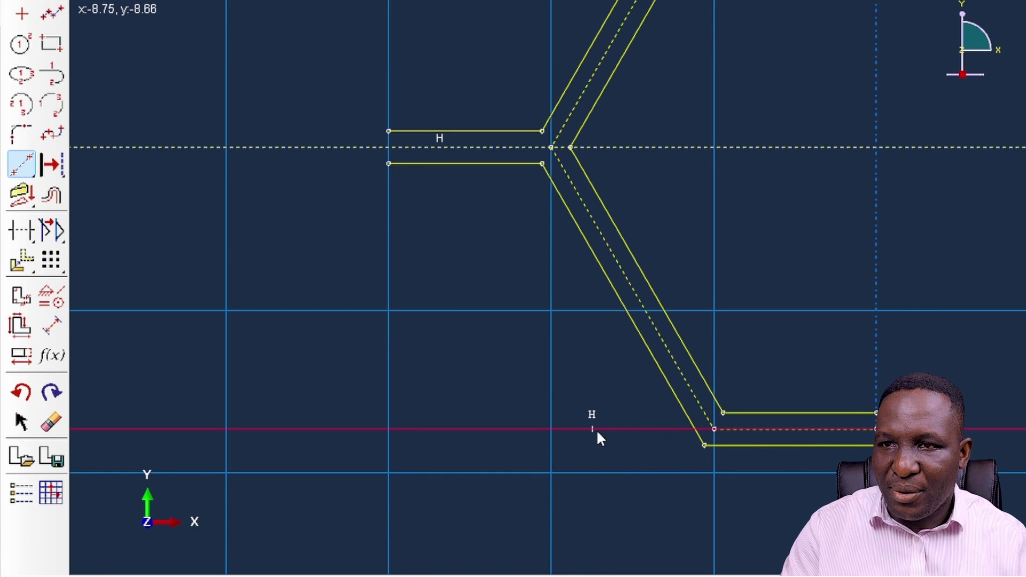
scroll(496, 369, down, 4)
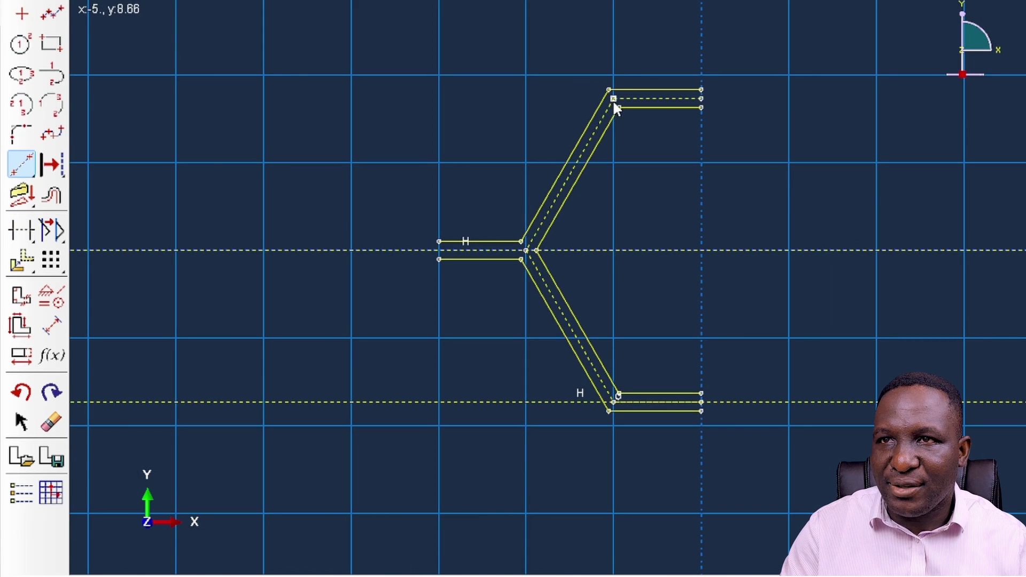
click(567, 108)
right_click(526, 141)
click(571, 227)
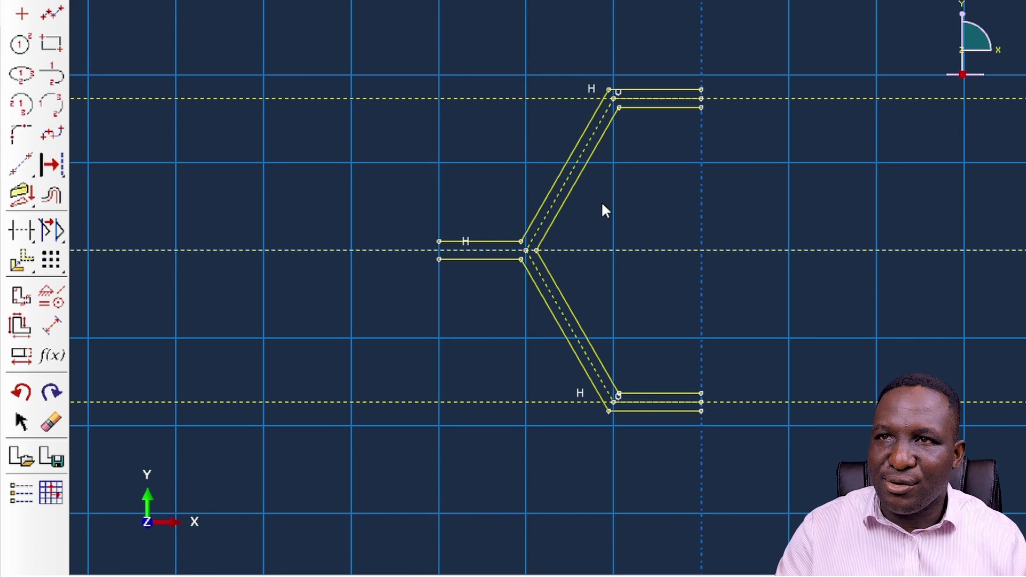
Auto-trim the outer profile's top and bottom horizontal lines and the oblique ends extending beyond the horizontal construction lines
scroll(567, 18, up, 2)
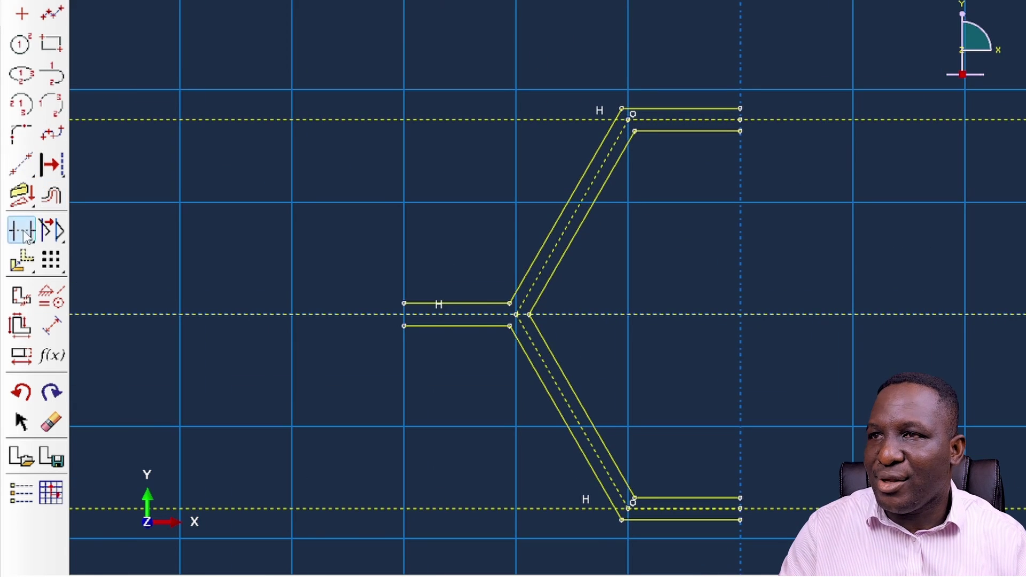
scroll(501, 47, up, 2)
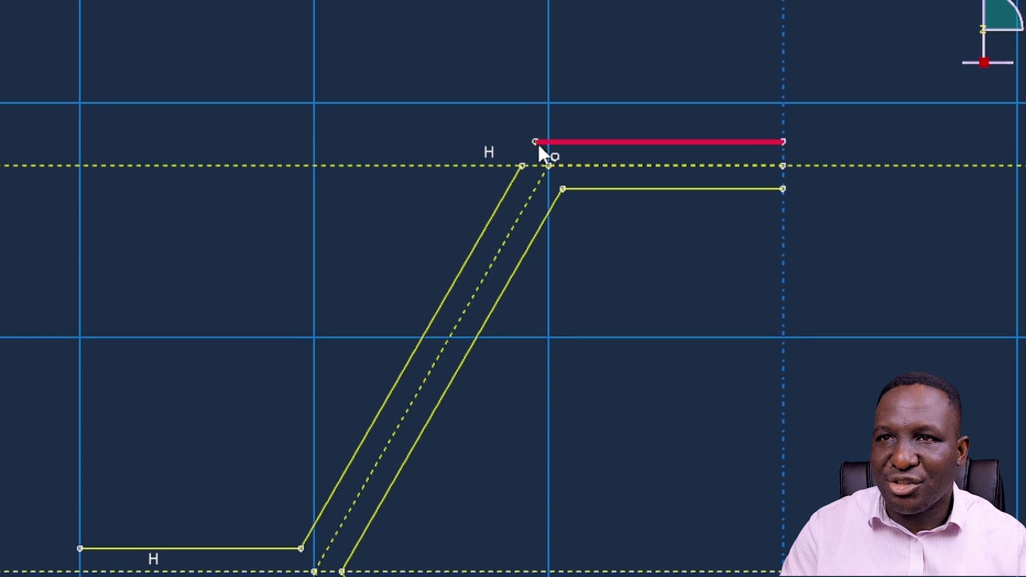
click(560, 142)
scroll(354, 134, down, 3)
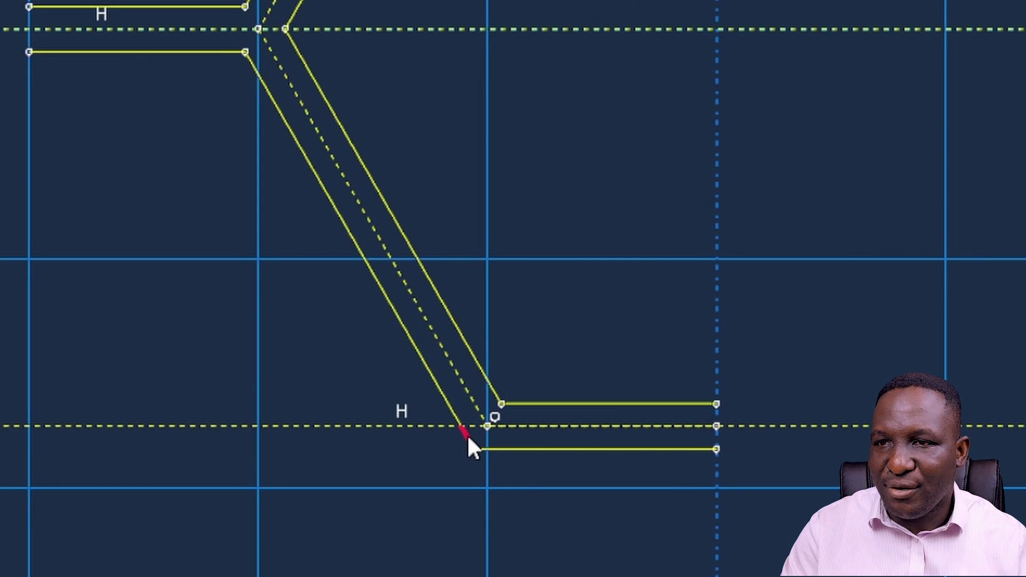
click(515, 447)
scroll(571, 535, down, 3)
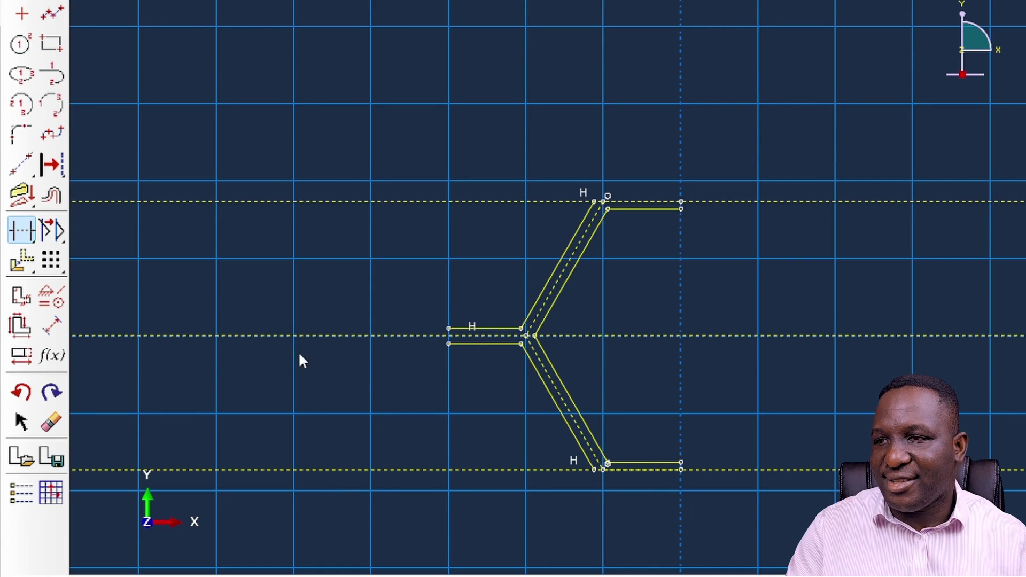
Delete the three horizontal construction lines crossing the sketch
click(51, 422)
drag(371, 152, 376, 539)
click(322, 551)
Draw a vertical construction line through the sketch origin
scroll(491, 450, up, 2)
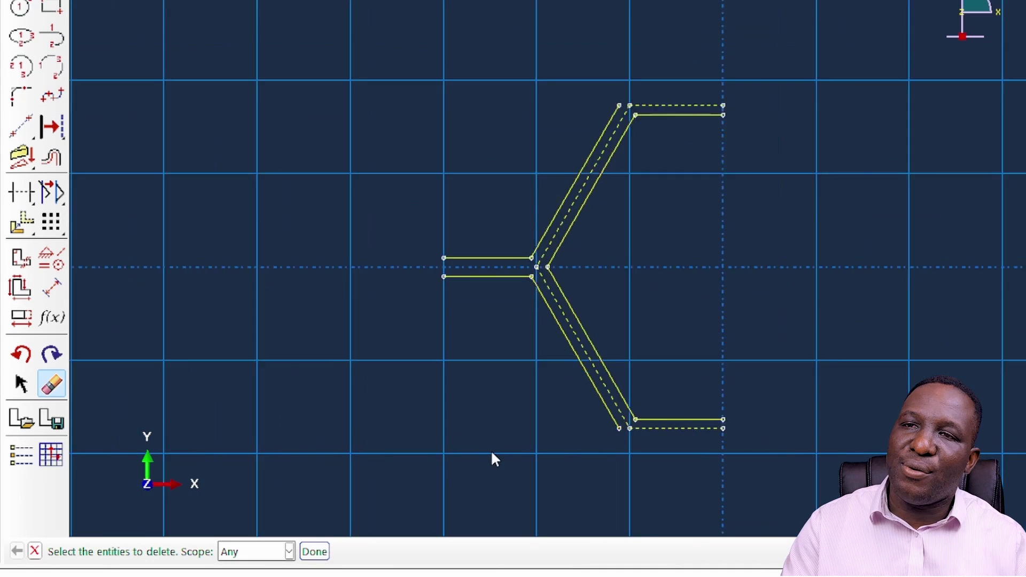
scroll(490, 450, down, 1)
scroll(792, 305, up, 1)
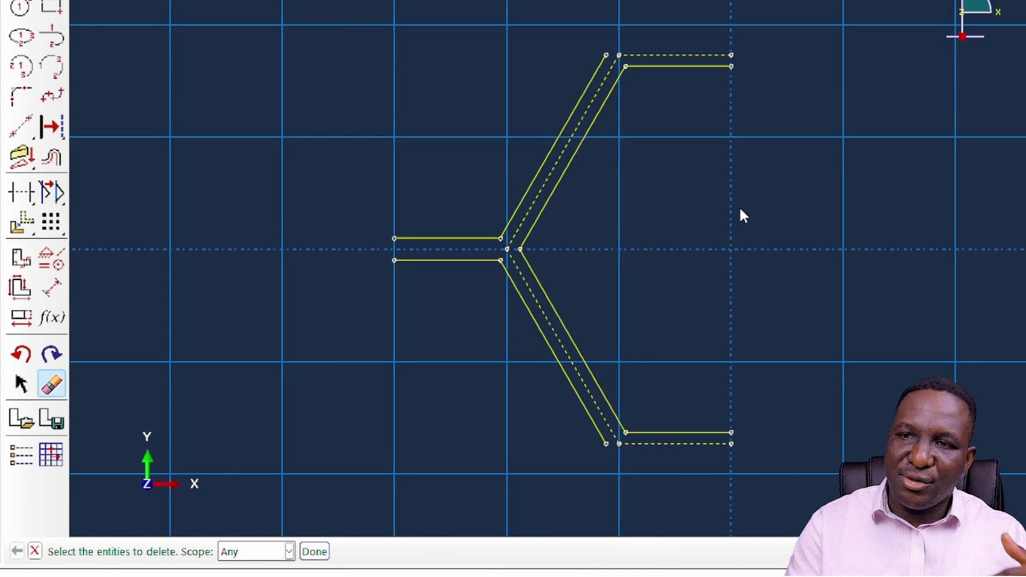
scroll(743, 198, down, 2)
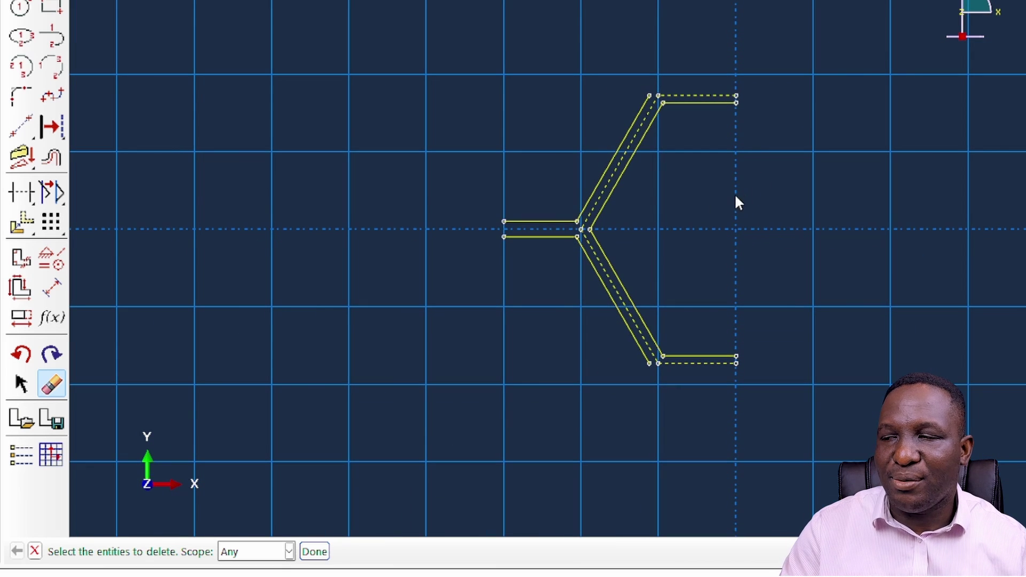
click(21, 126)
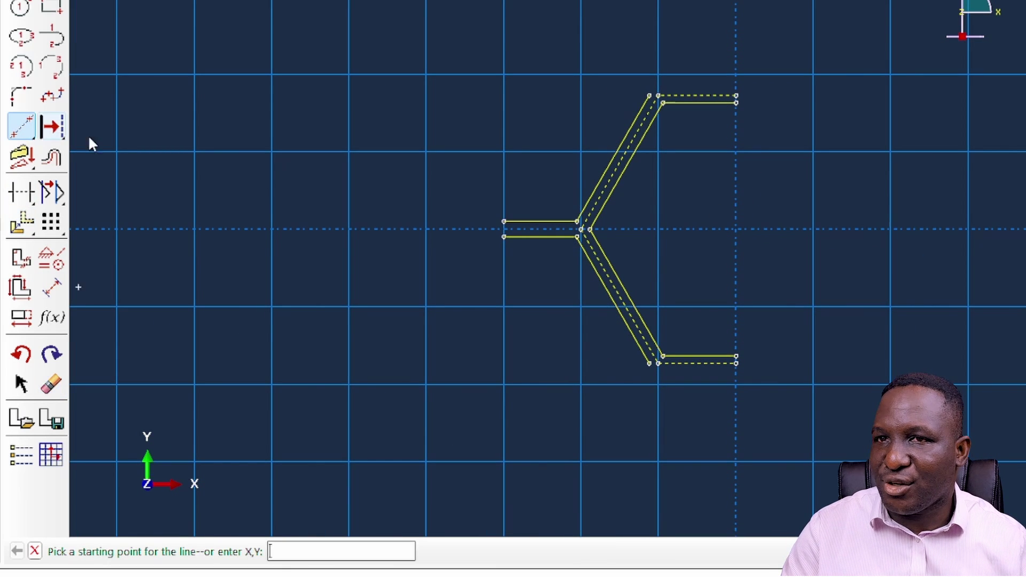
click(736, 228)
click(736, 50)
right_click(755, 63)
click(833, 152)
Draw a horizontal construction line through the upper corner of the dashed centerline profile
click(21, 222)
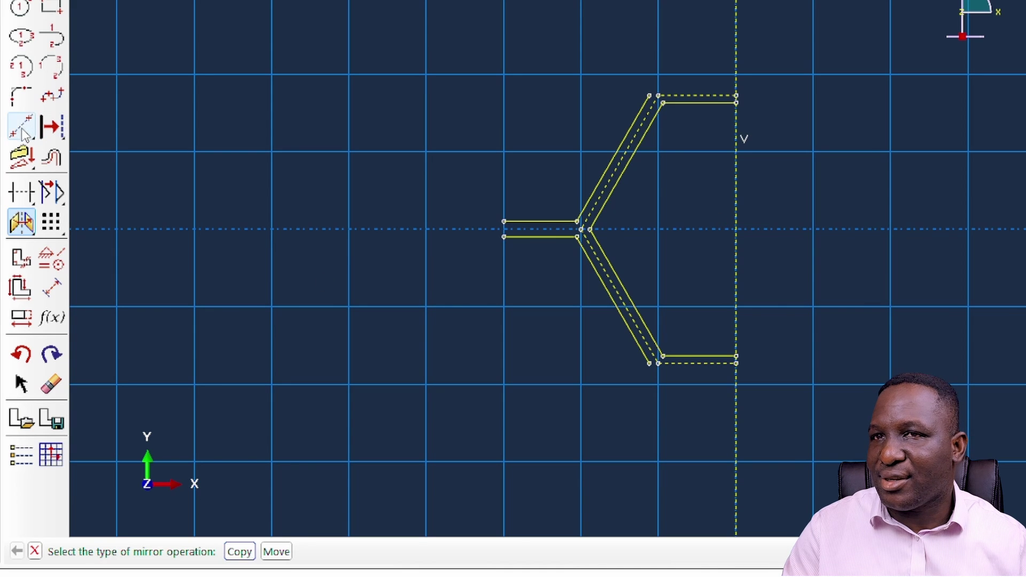
click(22, 126)
click(660, 93)
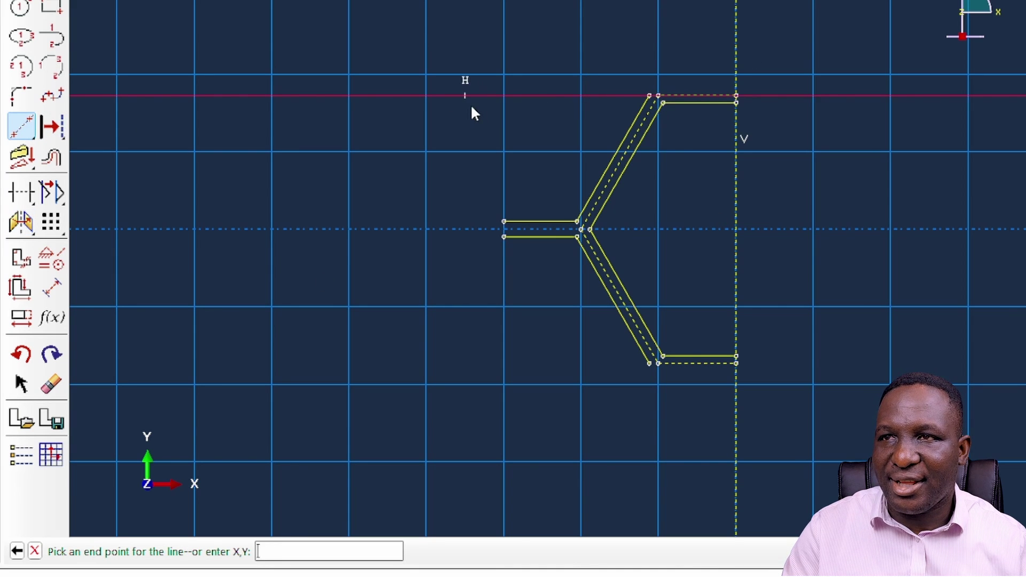
right_click(473, 111)
click(512, 194)
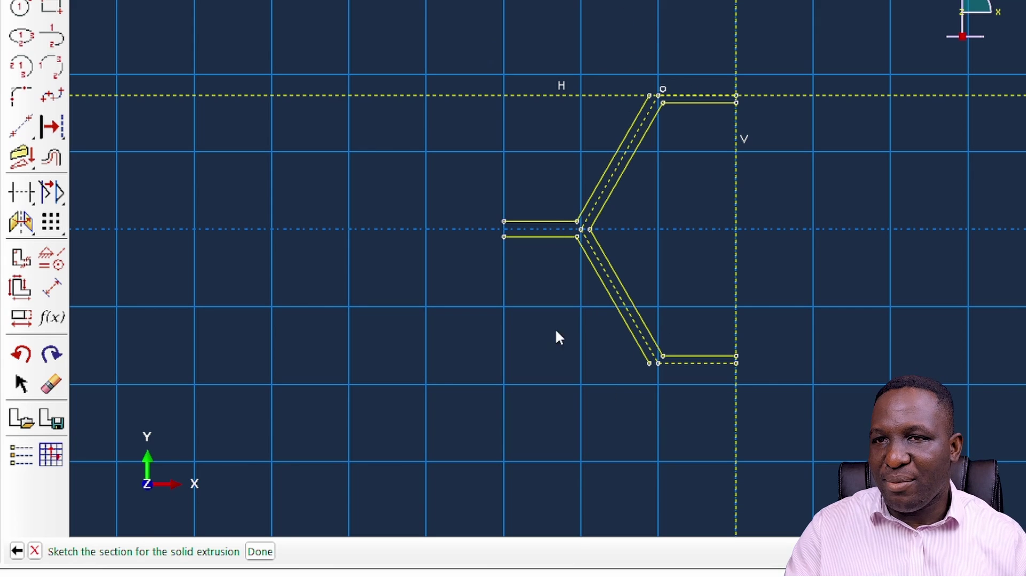
Mirror a copy of the whole half-hexagon profile and its arm about the upper horizontal construction line
scroll(592, 336, down, 2)
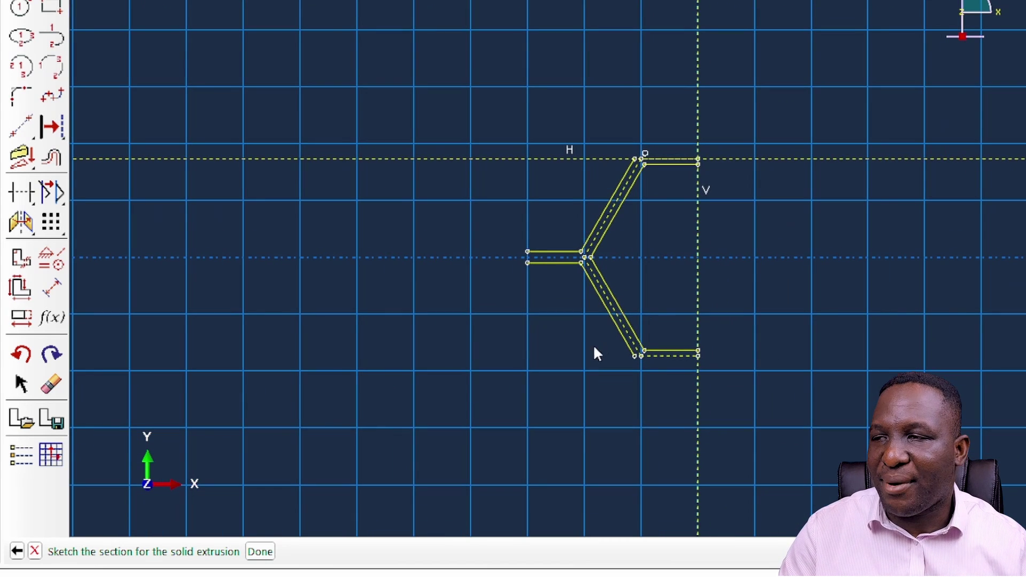
click(20, 222)
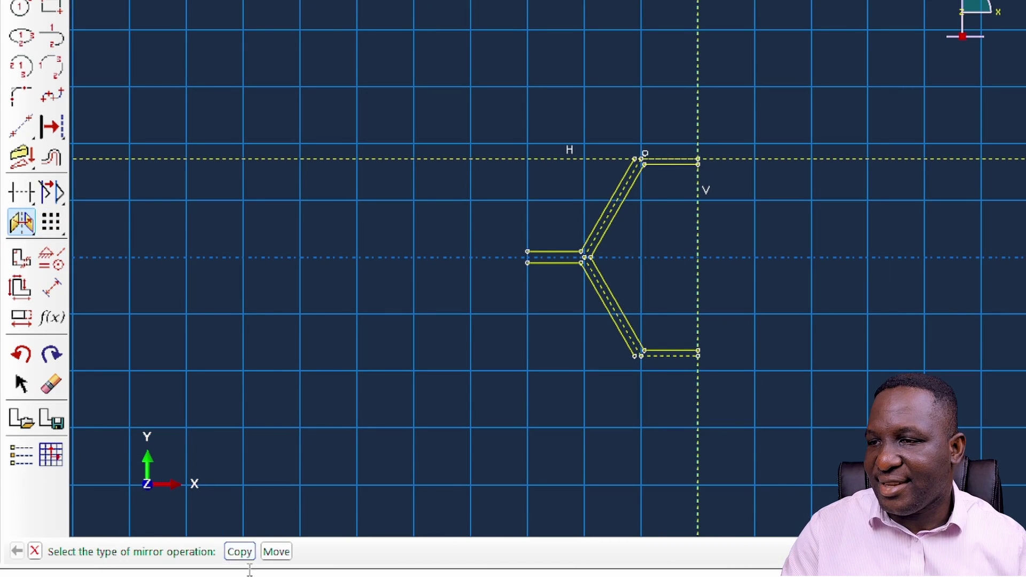
click(378, 554)
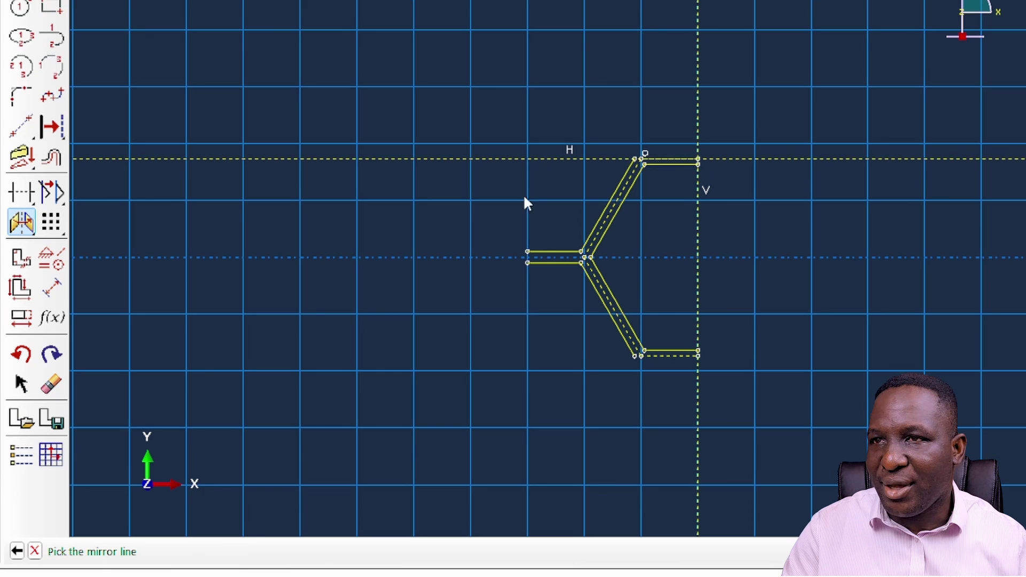
click(515, 158)
mouse_move(457, 72)
mouse_down()
mouse_move(559, 194)
mouse_move(671, 433)
mouse_up()
click(196, 552)
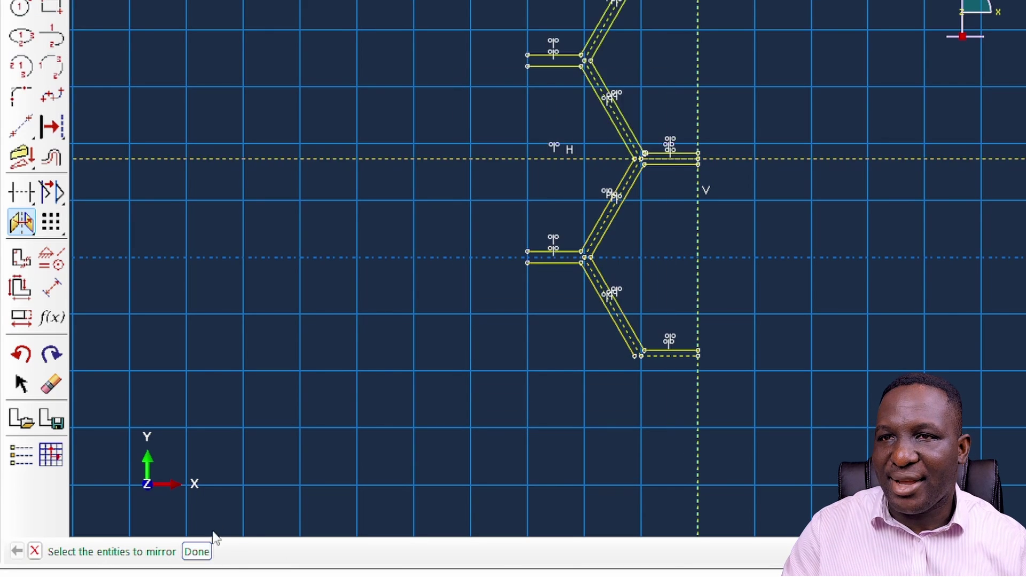
Delete the horizontal construction line used as the mirror axis
scroll(337, 302, down, 3)
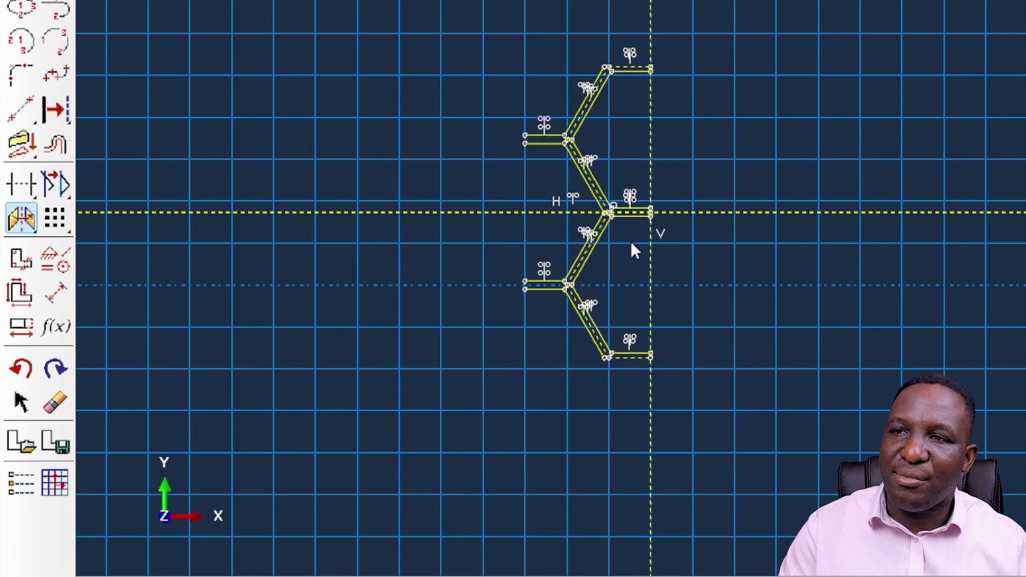
scroll(642, 299, down, 1)
scroll(705, 32, up, 2)
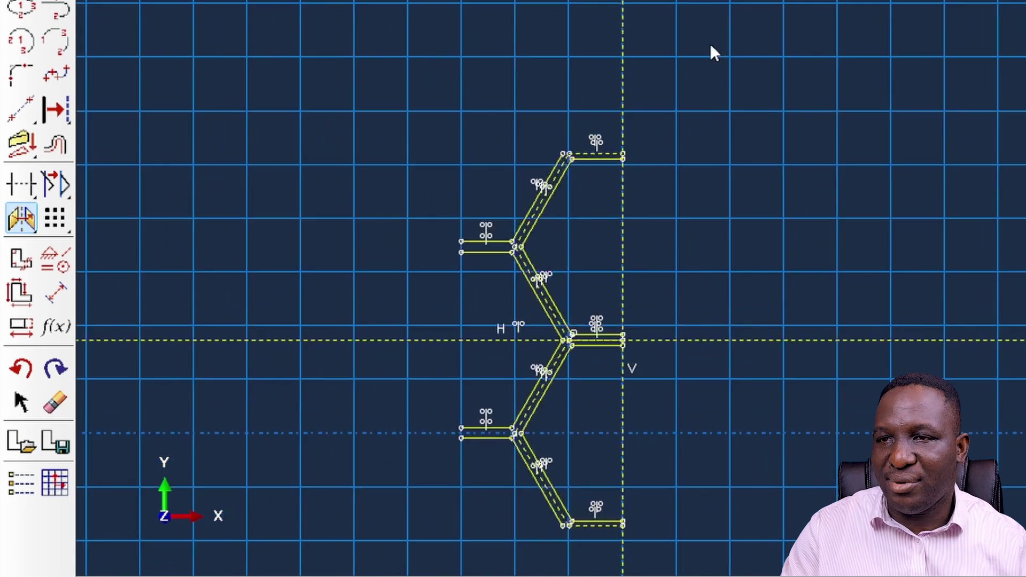
scroll(700, 107, down, 1)
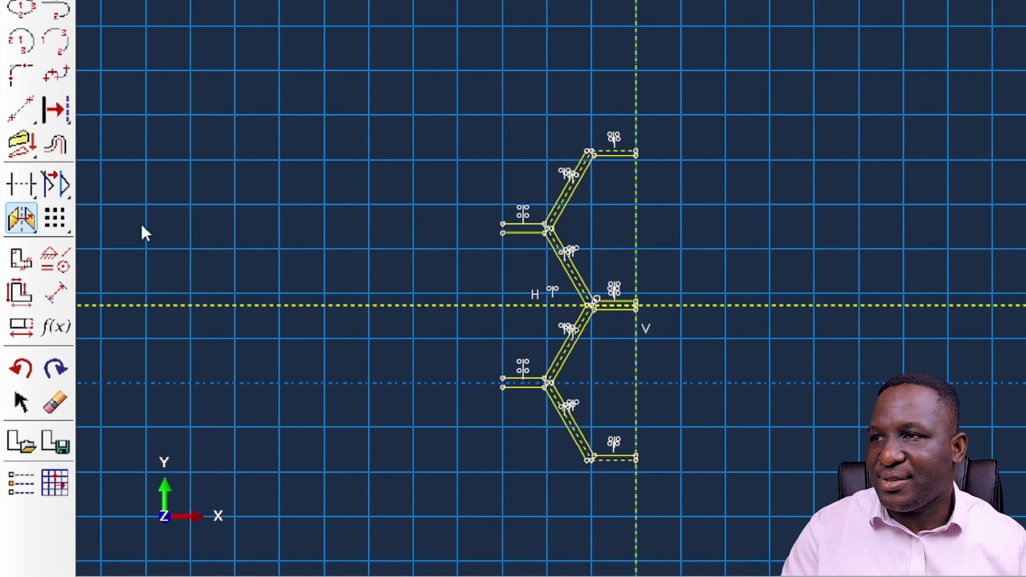
click(56, 402)
click(331, 305)
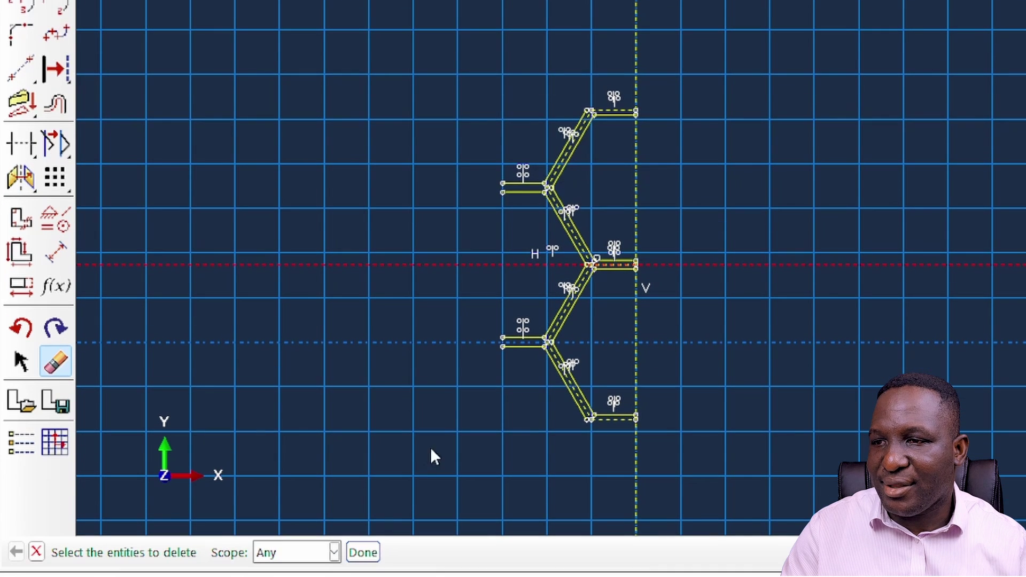
click(364, 553)
Draw a horizontal construction line through the topmost corner of the dashed centerline profile
click(21, 109)
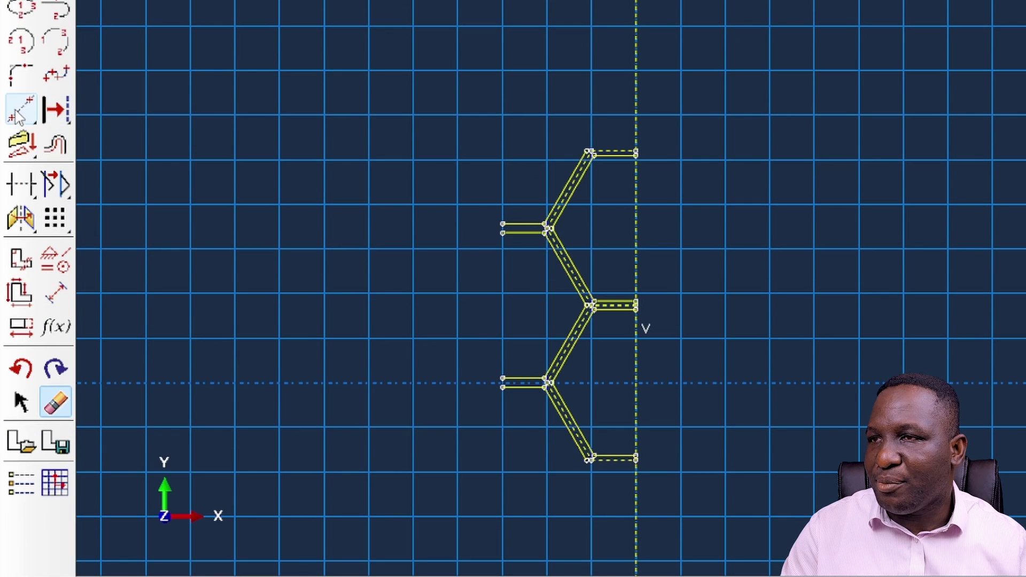
scroll(593, 153, up, 3)
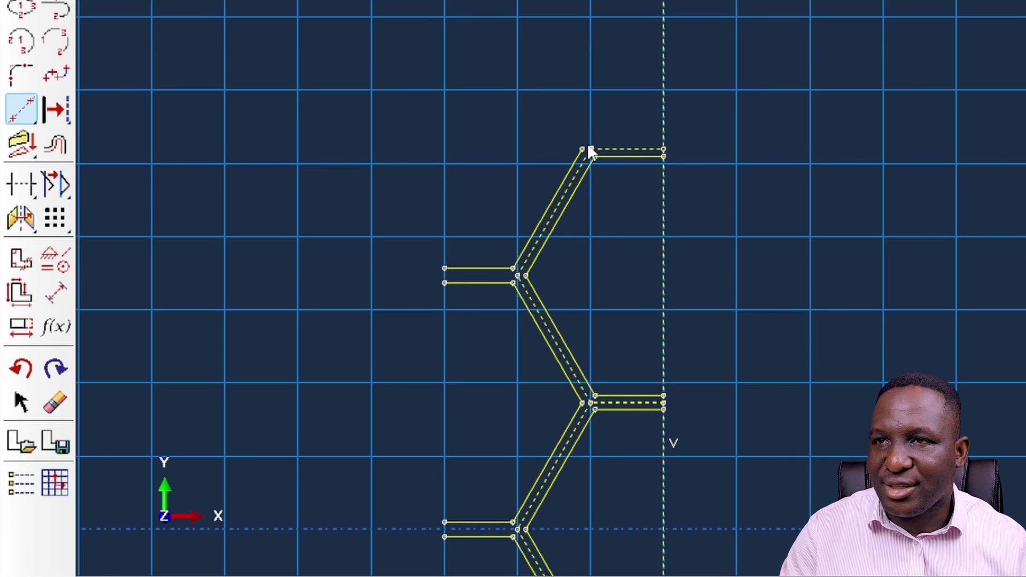
right_click(459, 155)
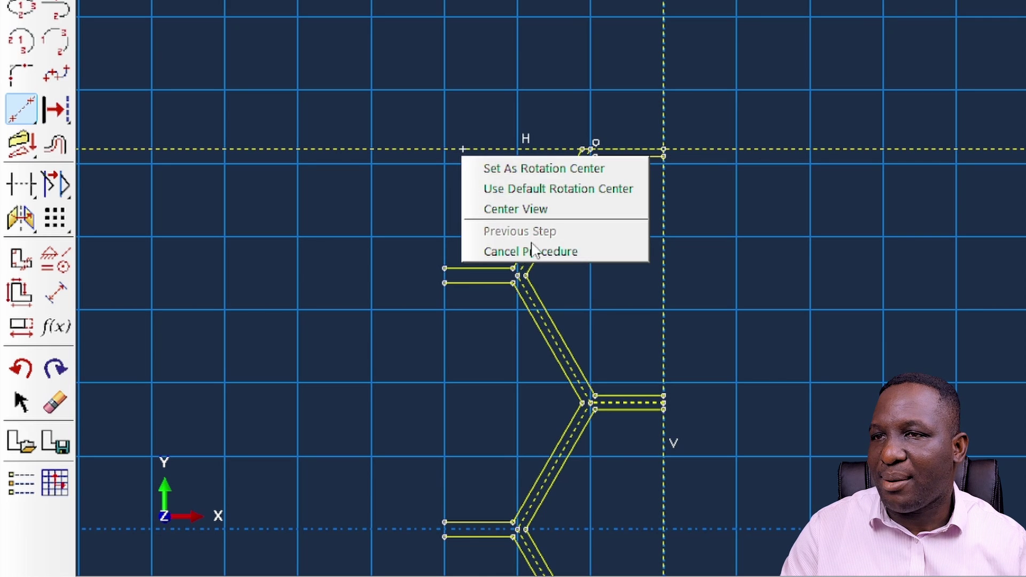
click(526, 250)
Mirror a copy of the whole two-cell half-hexagon profile about the upper horizontal construction line, and delete that construction line
click(21, 217)
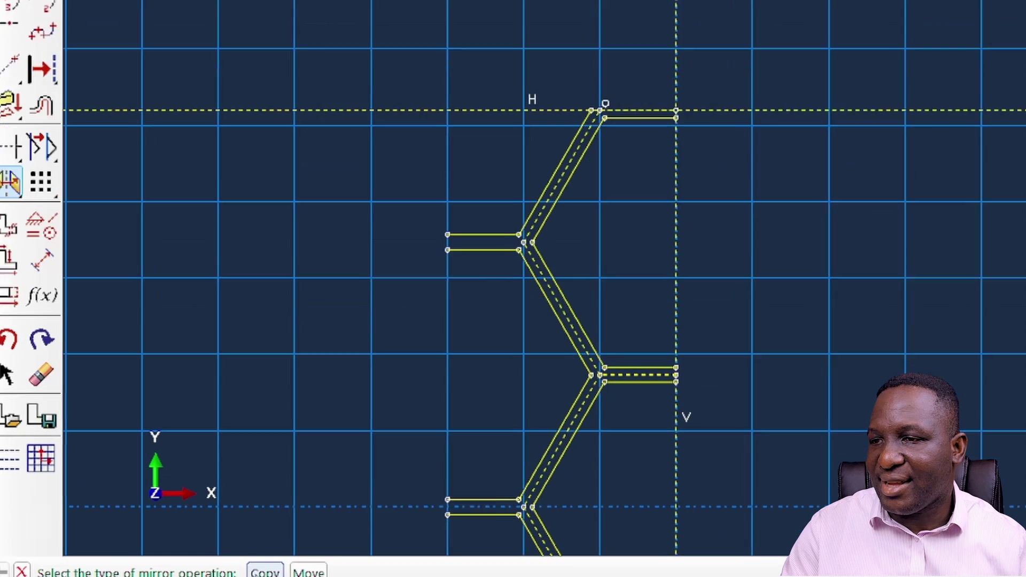
click(267, 576)
click(393, 51)
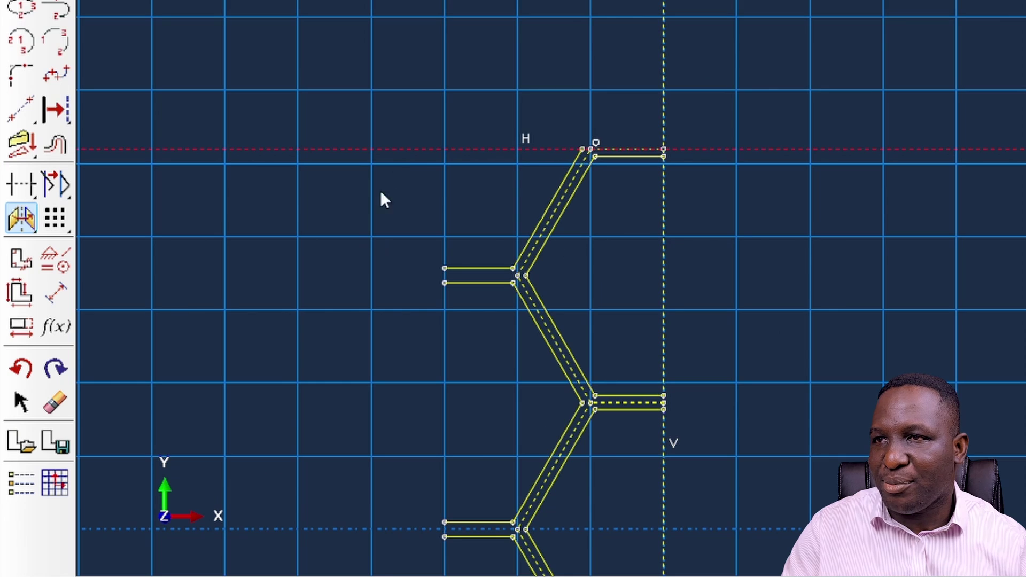
scroll(404, 126, down, 3)
mouse_move(368, 41)
mouse_down()
mouse_move(497, 320)
mouse_move(539, 486)
mouse_up()
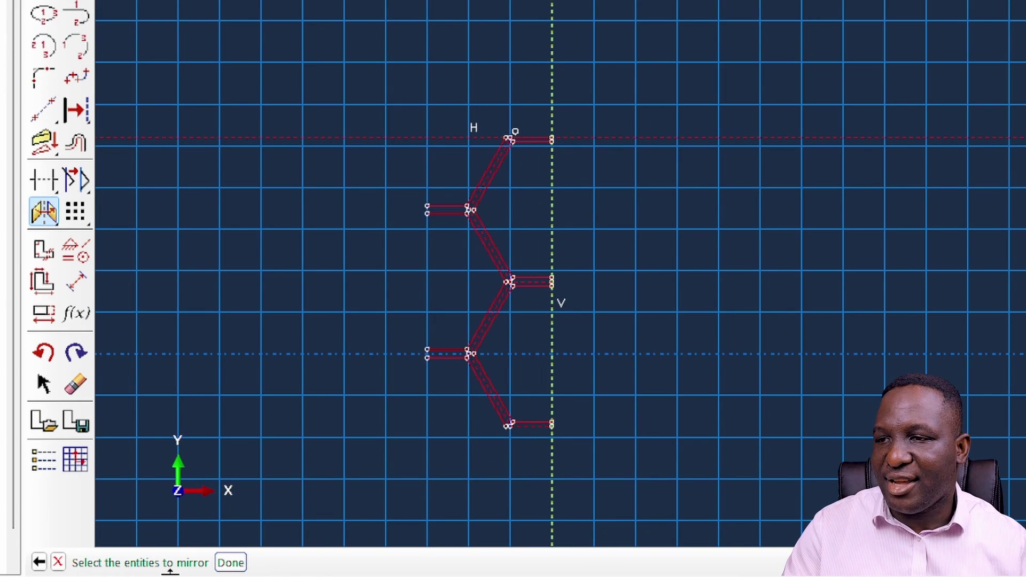
click(231, 563)
scroll(694, 323, down, 5)
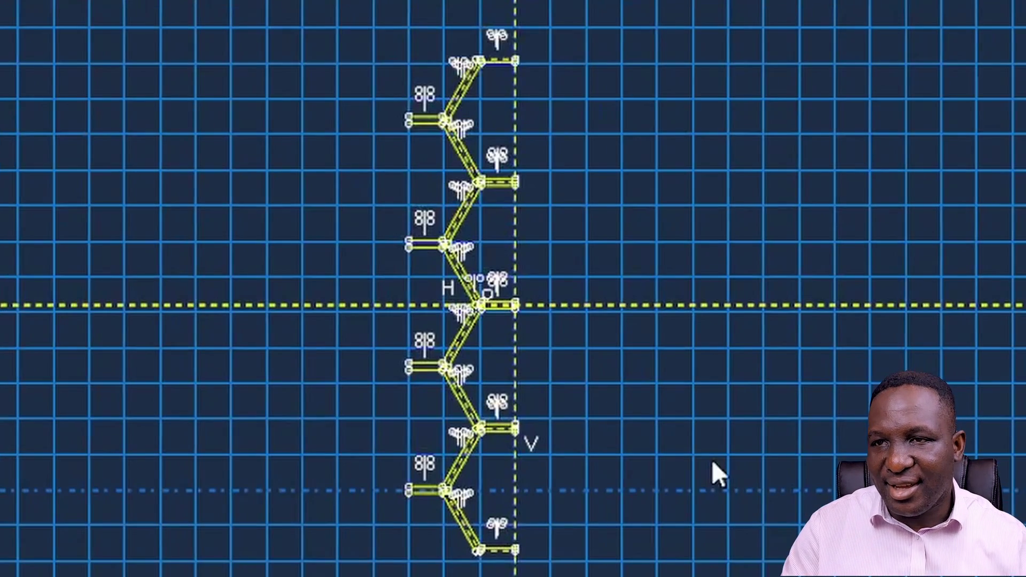
scroll(540, 41, up, 2)
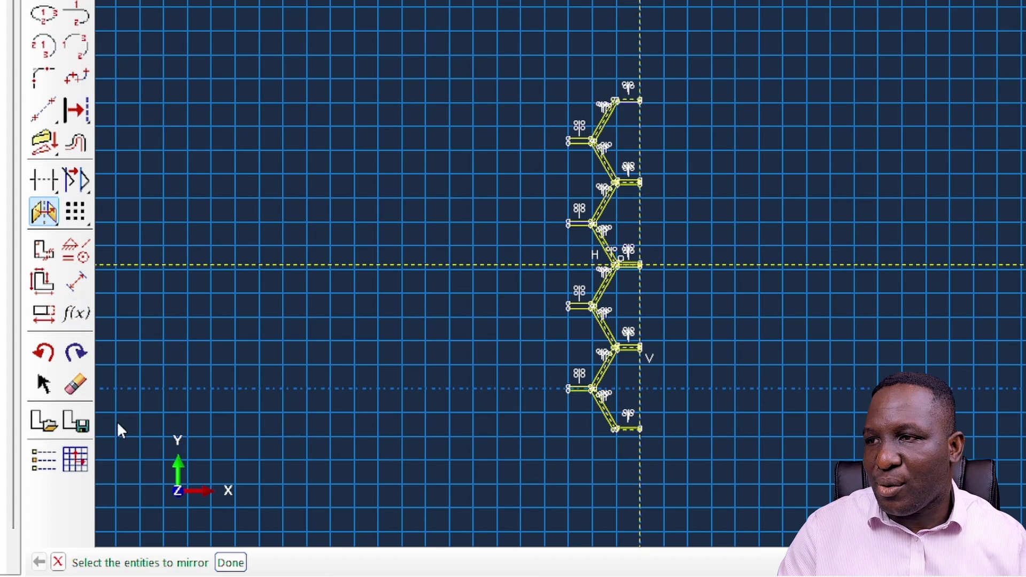
click(76, 384)
drag(367, 188, 424, 383)
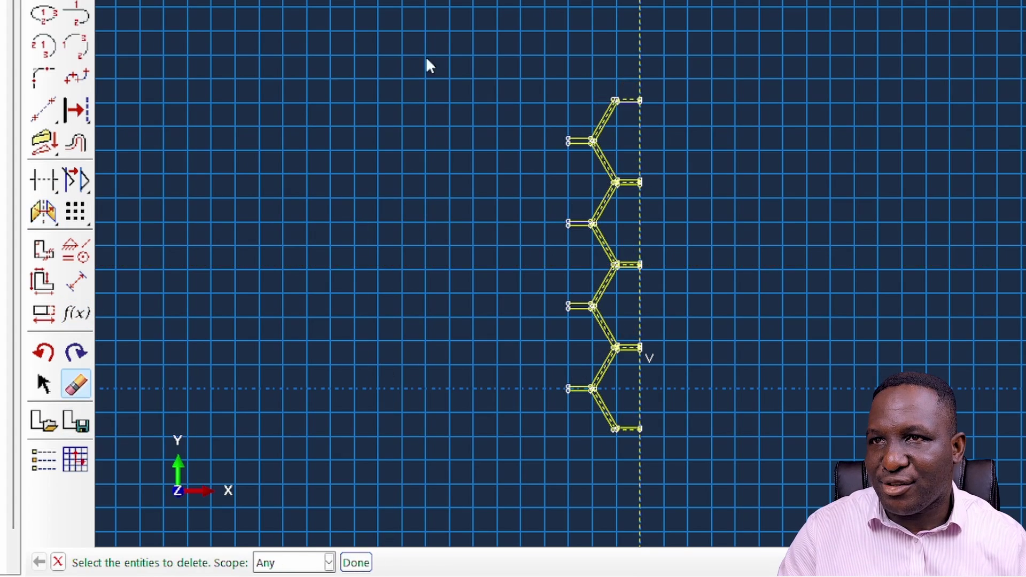
Draw a new horizontal construction line through the topmost corner of the four-cell half-hexagon column
scroll(576, 30, up, 1)
scroll(588, 80, up, 2)
click(43, 110)
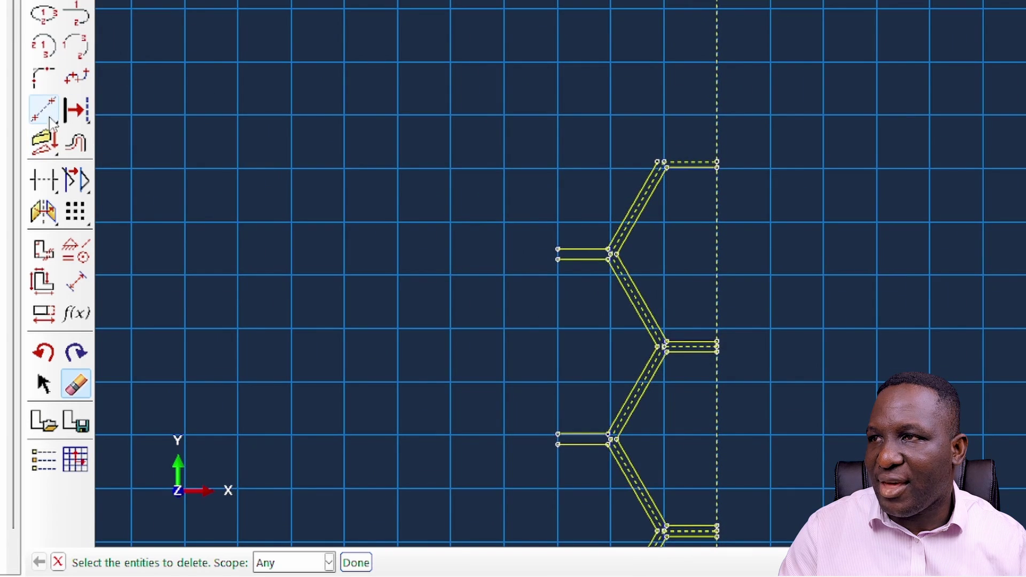
scroll(674, 157, up, 3)
click(665, 161)
click(514, 161)
right_click(514, 160)
click(579, 246)
Mirror a copy of the entire four-cell column with its arms about the horizontal construction line at its upper end
scroll(572, 211, down, 5)
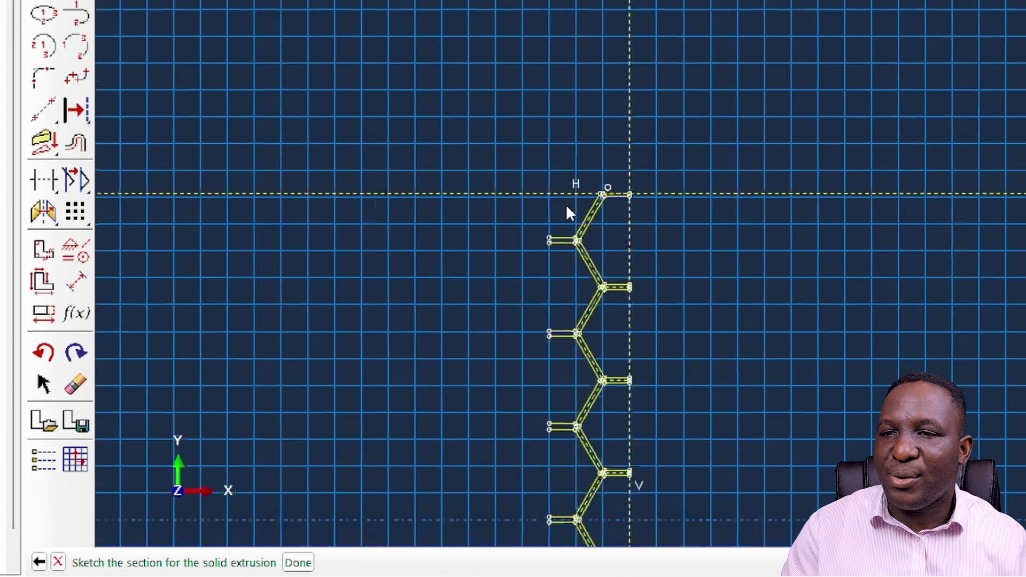
click(43, 211)
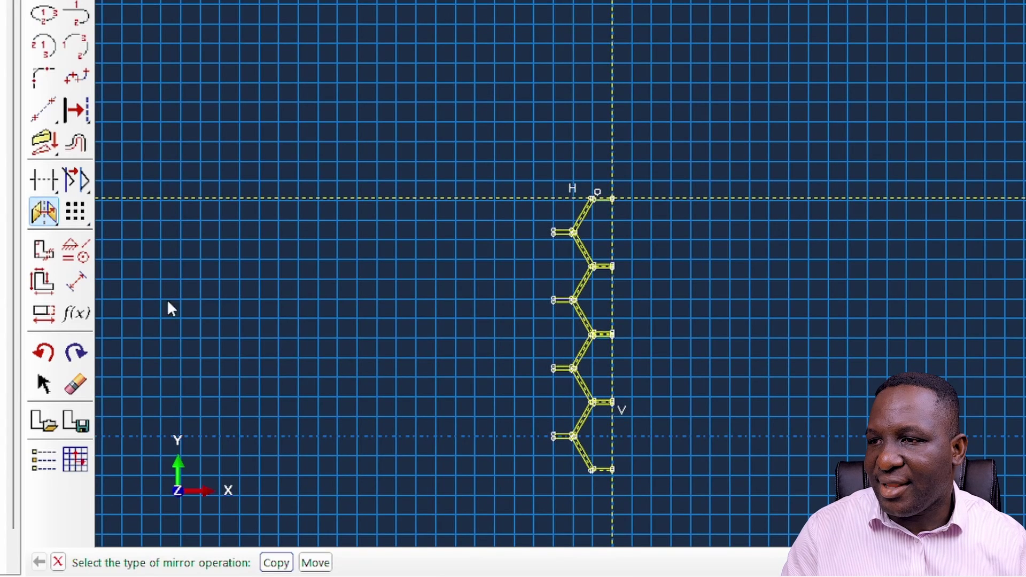
click(184, 550)
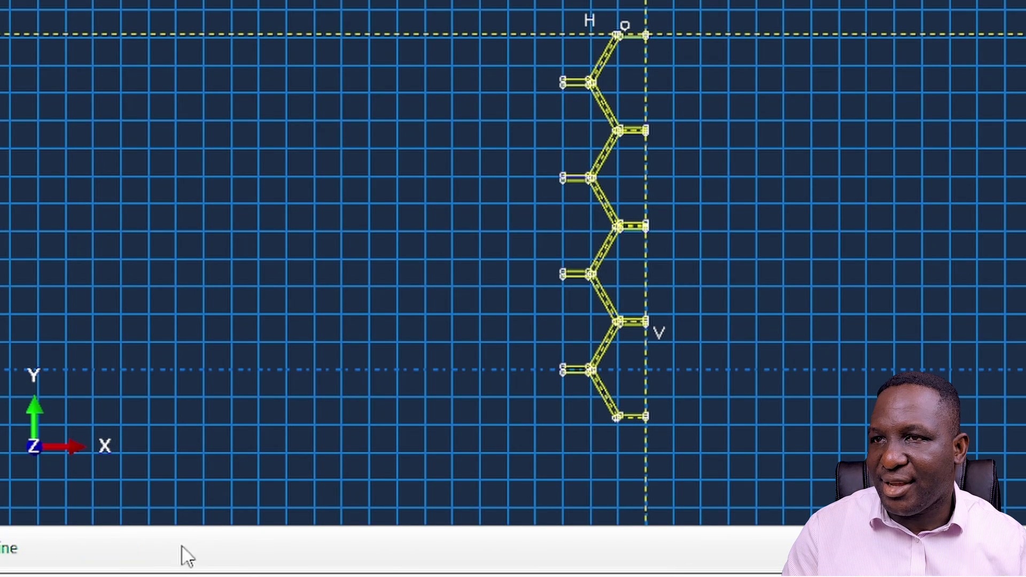
click(452, 34)
mouse_move(504, 1)
mouse_down()
mouse_move(589, 239)
mouse_move(640, 507)
mouse_up()
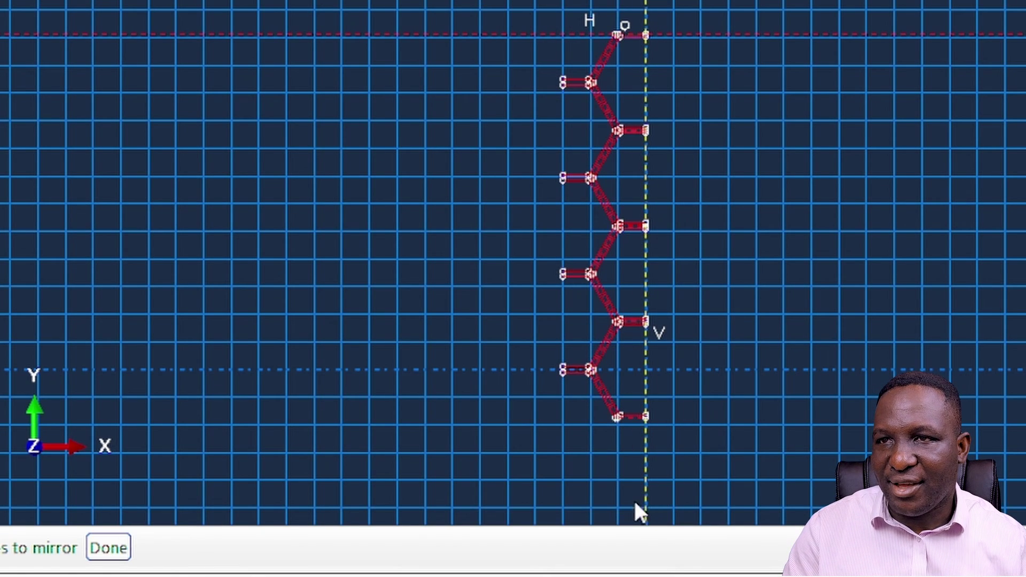
click(109, 548)
scroll(381, 371, down, 3)
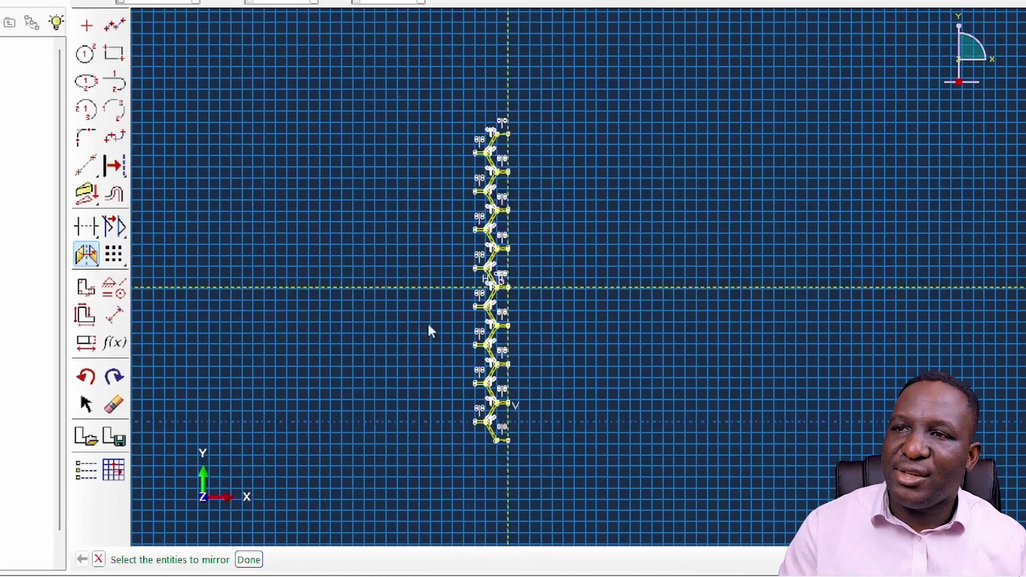
scroll(580, 164, up, 3)
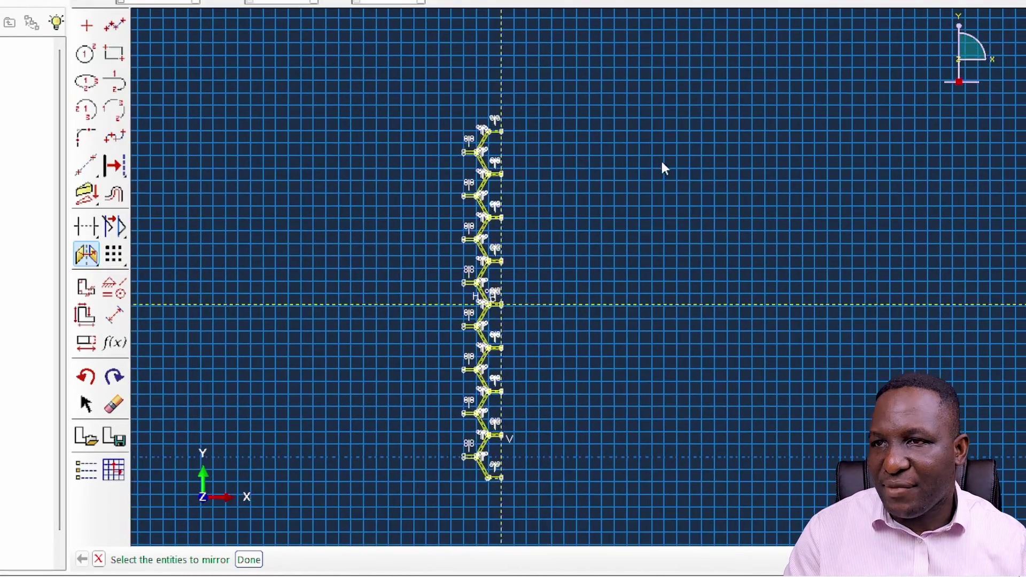
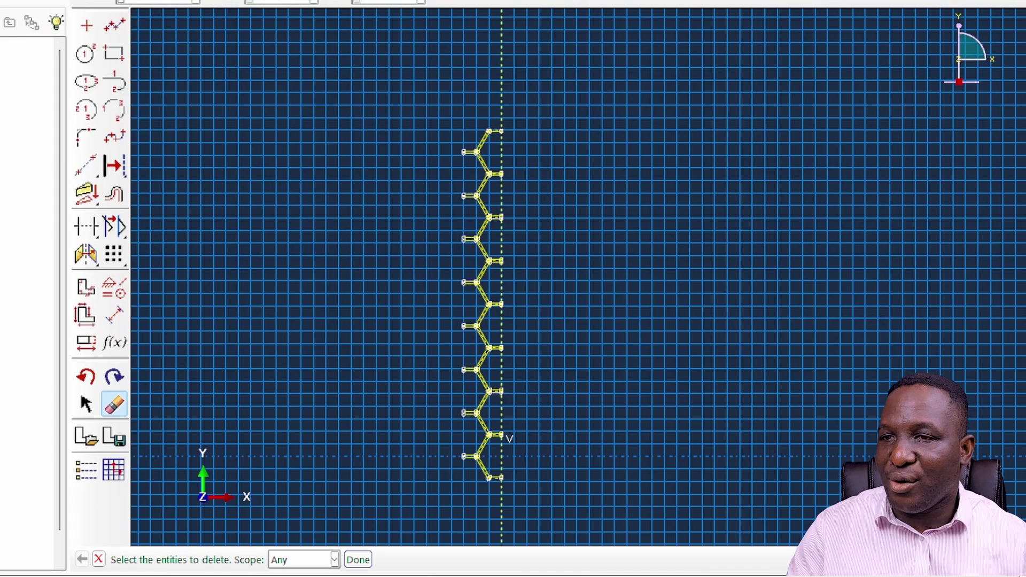
Offset the topmost solid horizontal wall line upward to the opposite side of the dashed centerline
scroll(408, 396, up, 1)
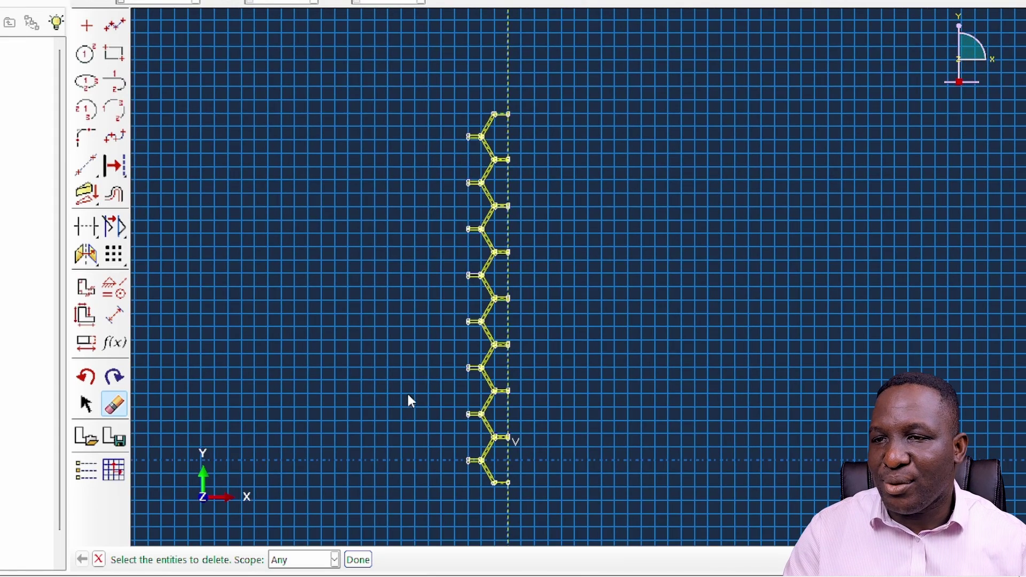
scroll(495, 80, up, 5)
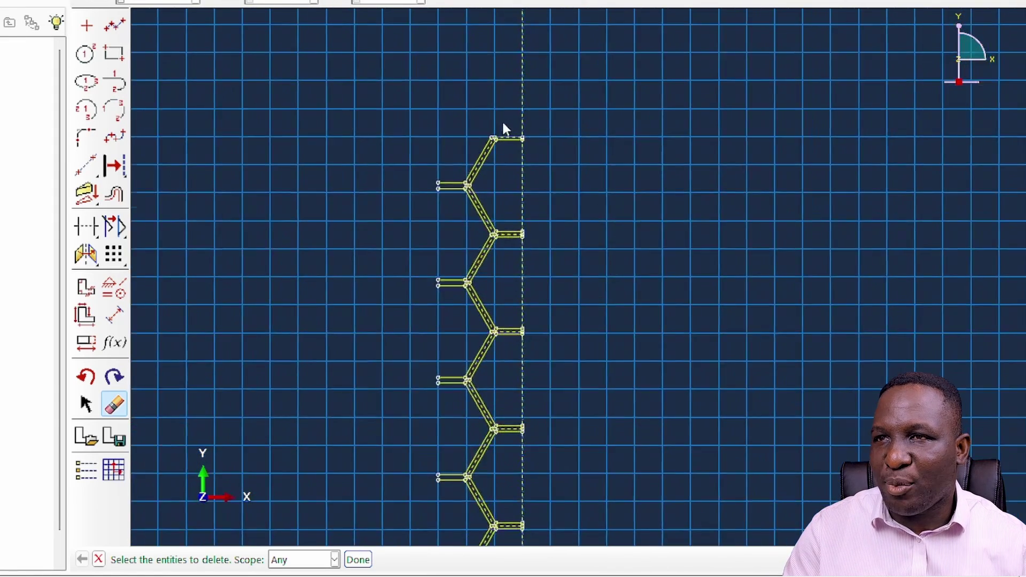
scroll(505, 136, up, 5)
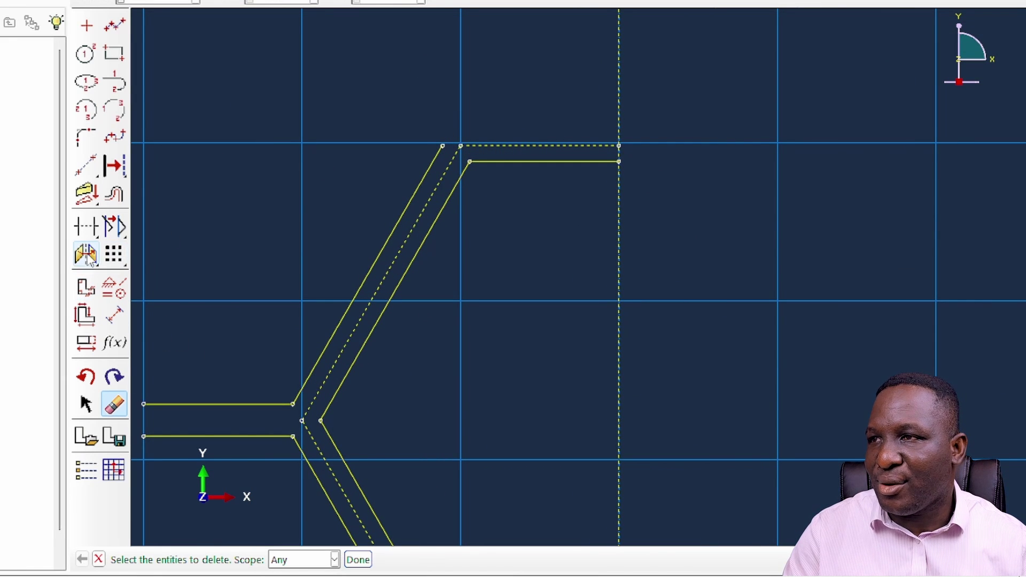
click(114, 196)
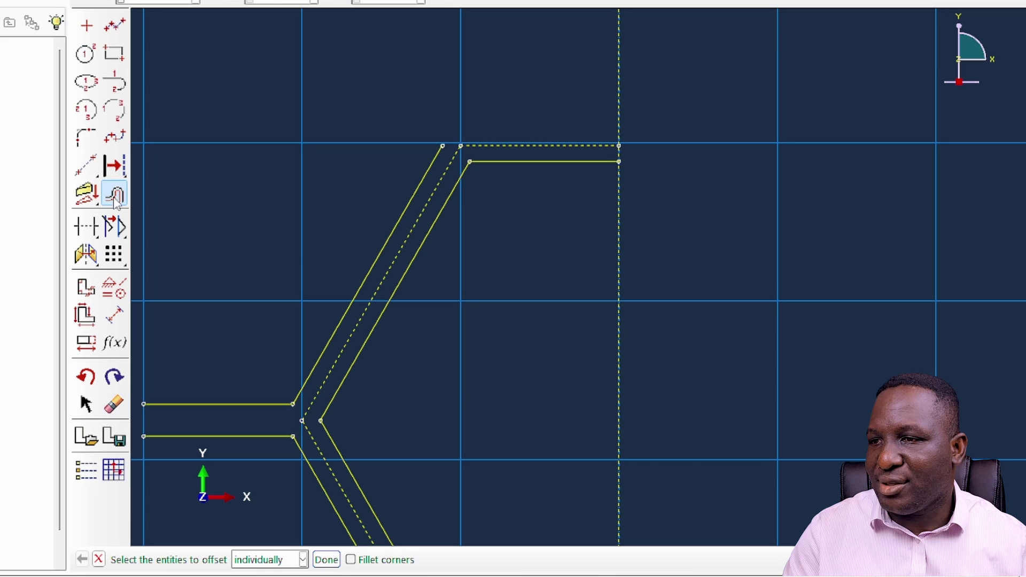
click(508, 163)
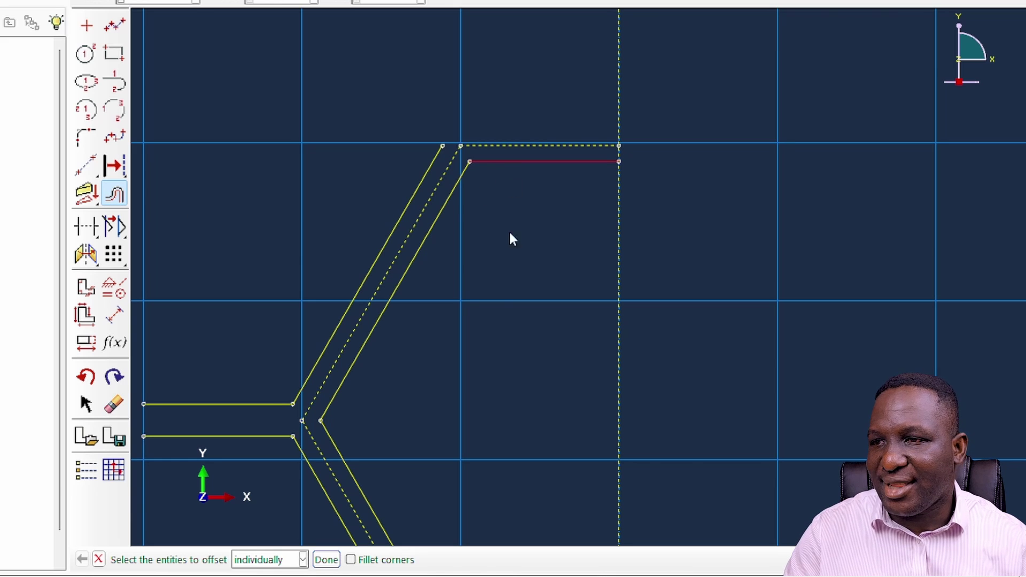
click(326, 561)
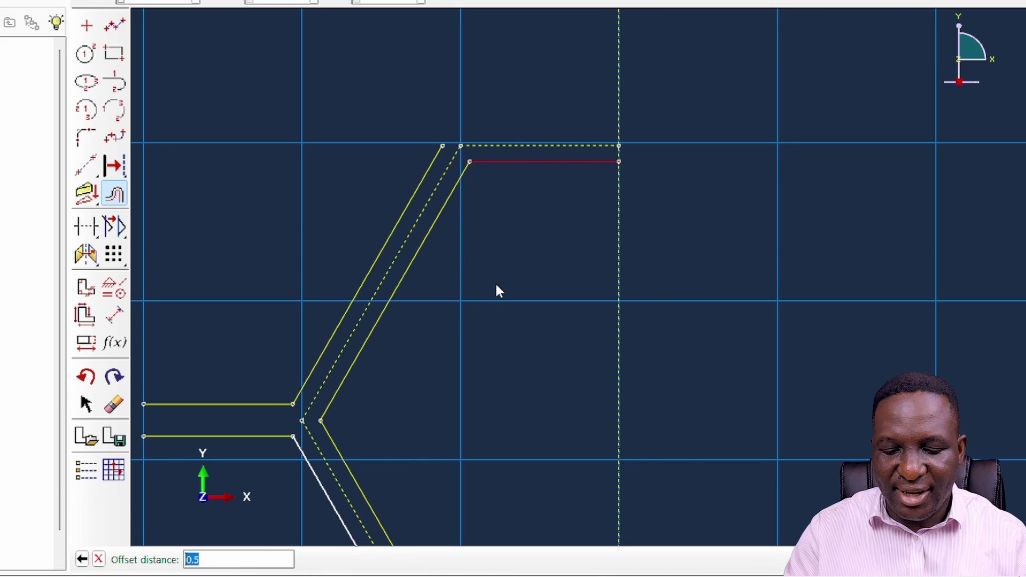
key(Return)
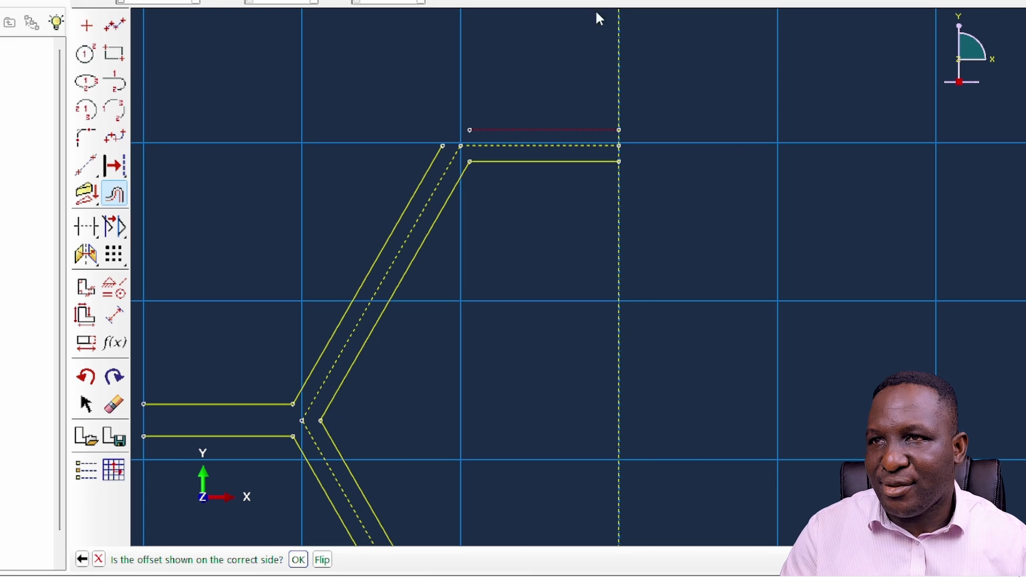
click(299, 560)
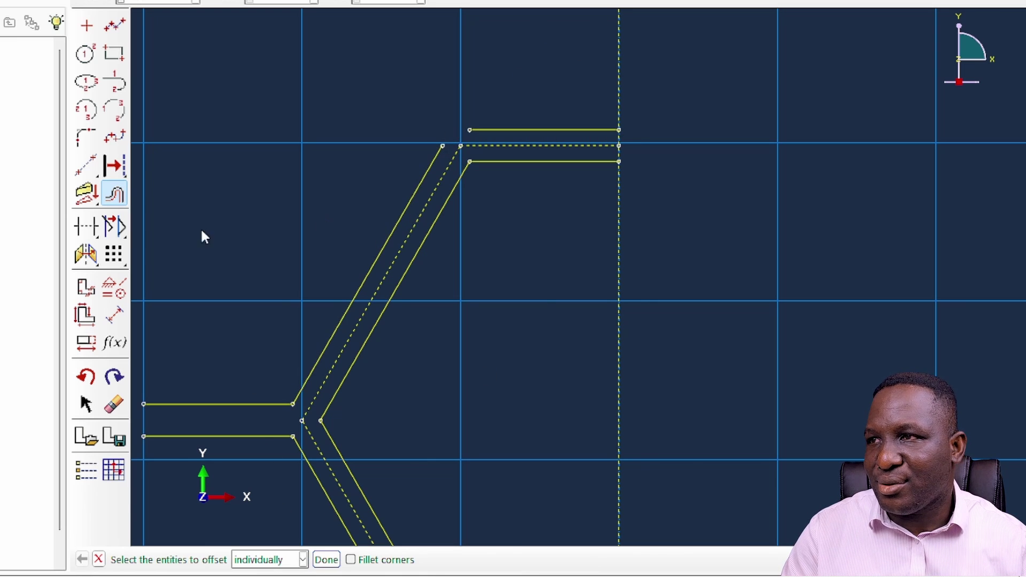
Extend the new topmost horizontal line and the slanted outer wall line until they meet at a corner
click(88, 236)
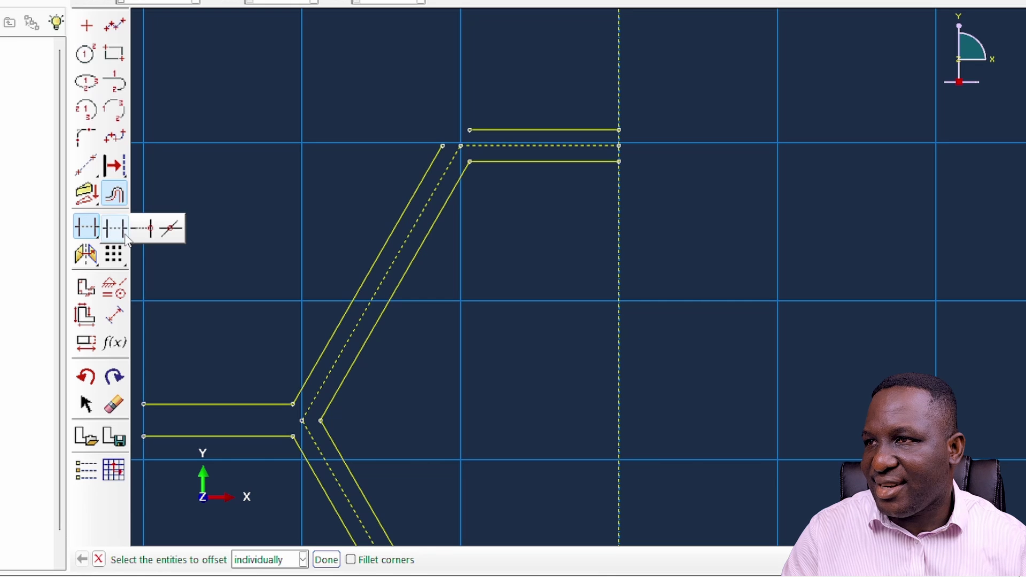
click(143, 234)
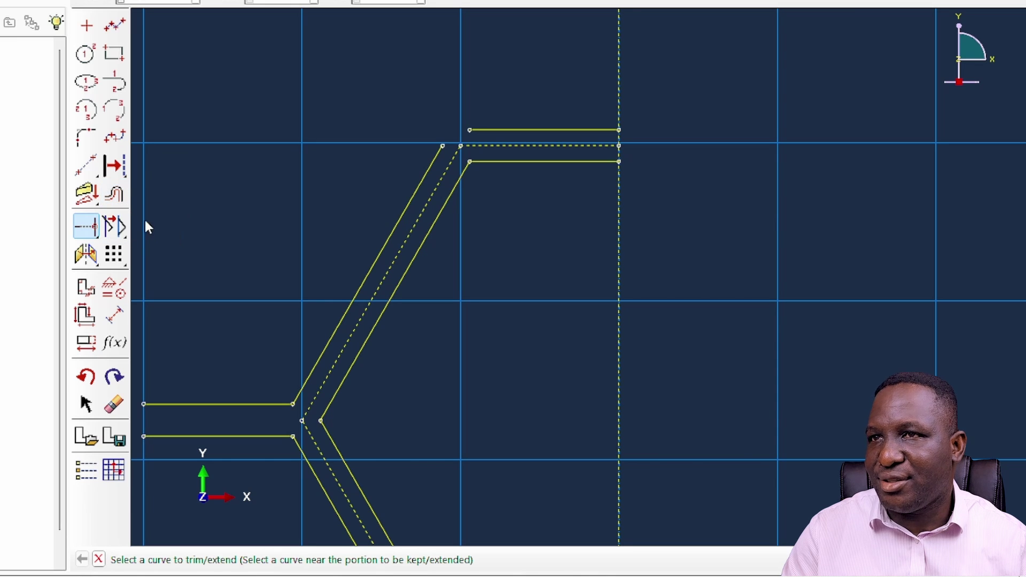
click(524, 128)
click(432, 158)
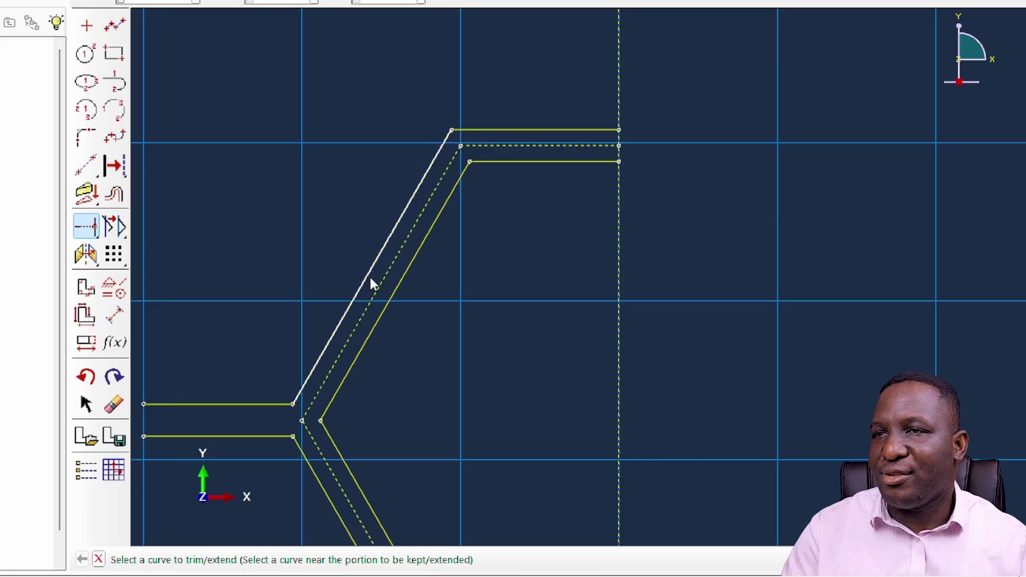
Offset the lowest solid horizontal wall line of the column downward to the opposite side of the dashed centerline
scroll(471, 133, down, 4)
scroll(510, 186, down, 8)
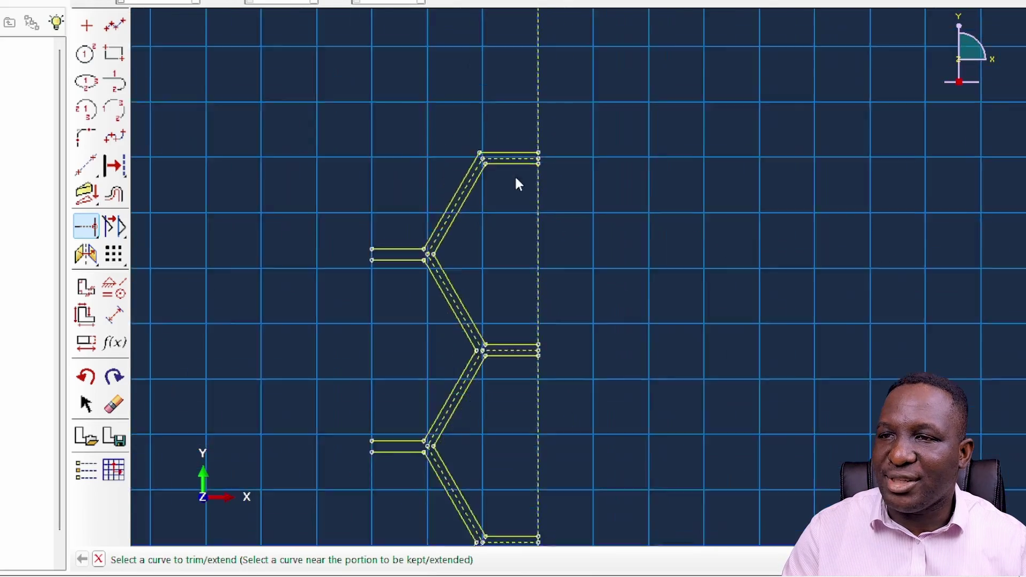
scroll(484, 434, down, 2)
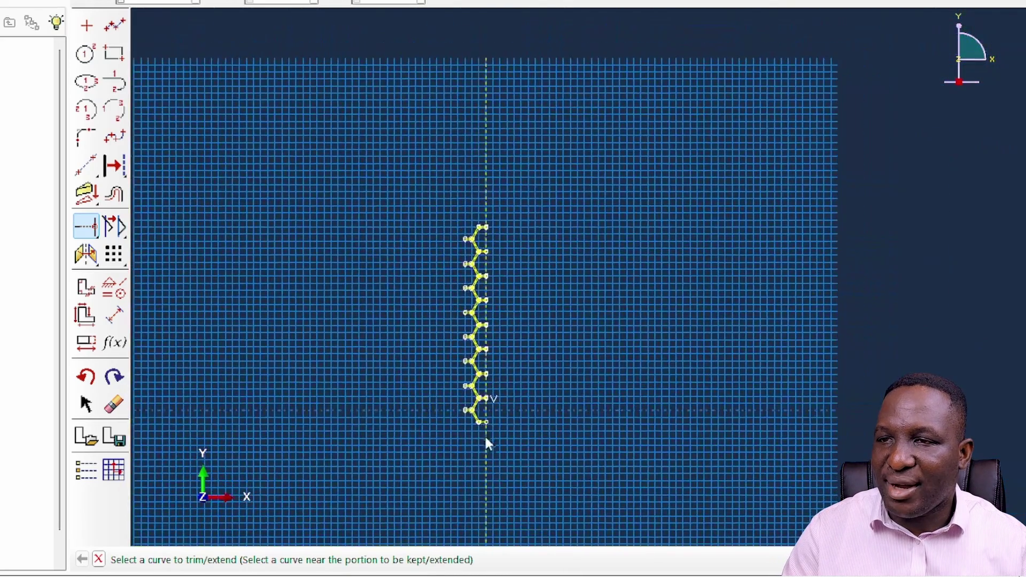
scroll(480, 439, up, 8)
scroll(484, 432, up, 12)
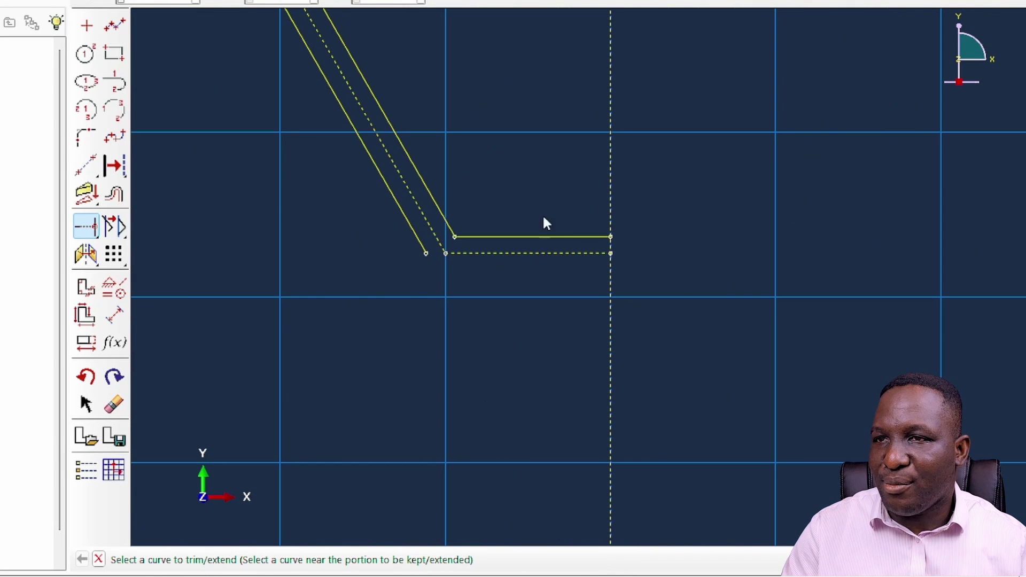
click(115, 196)
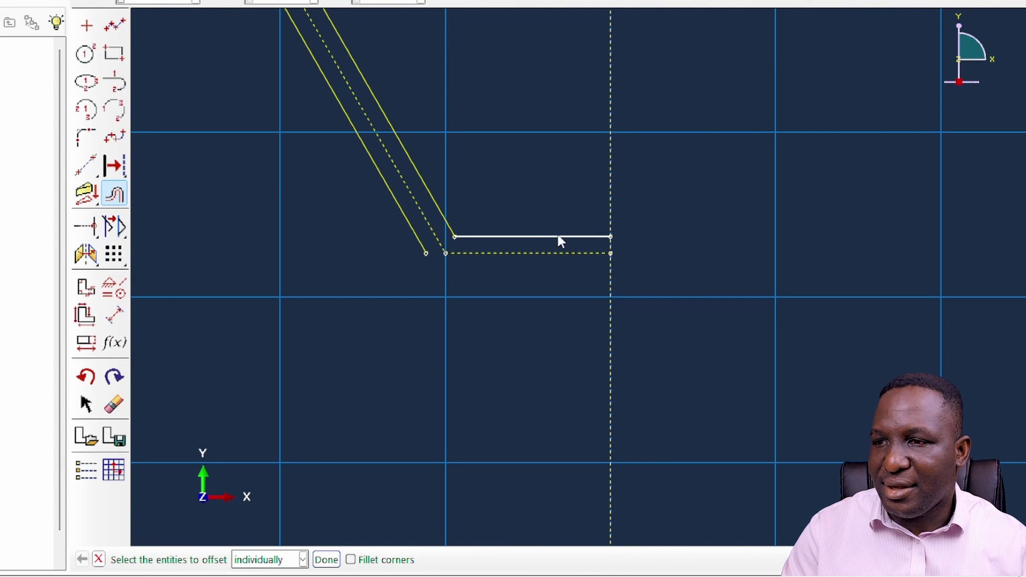
click(554, 236)
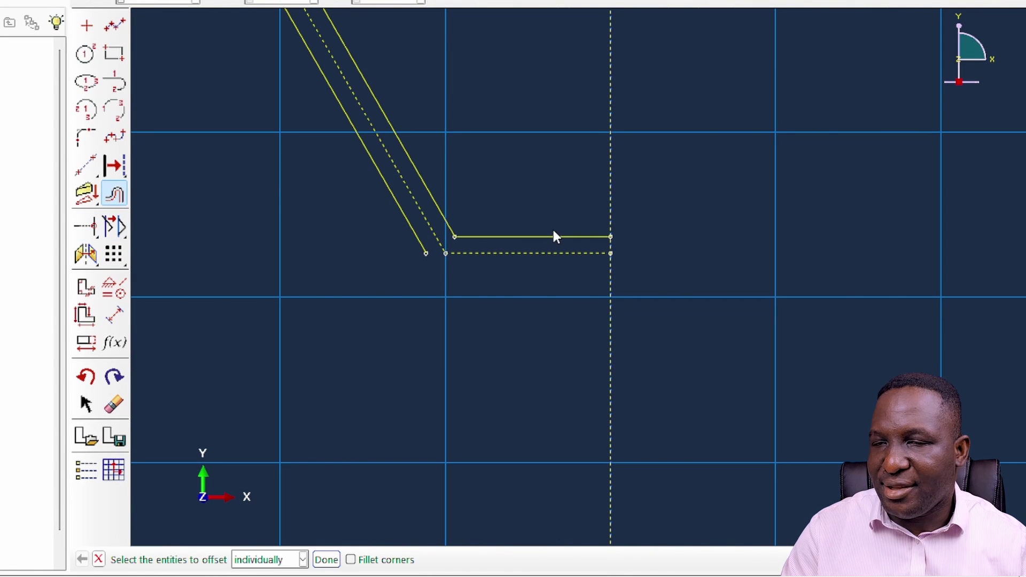
click(326, 560)
text(2)
key(Return)
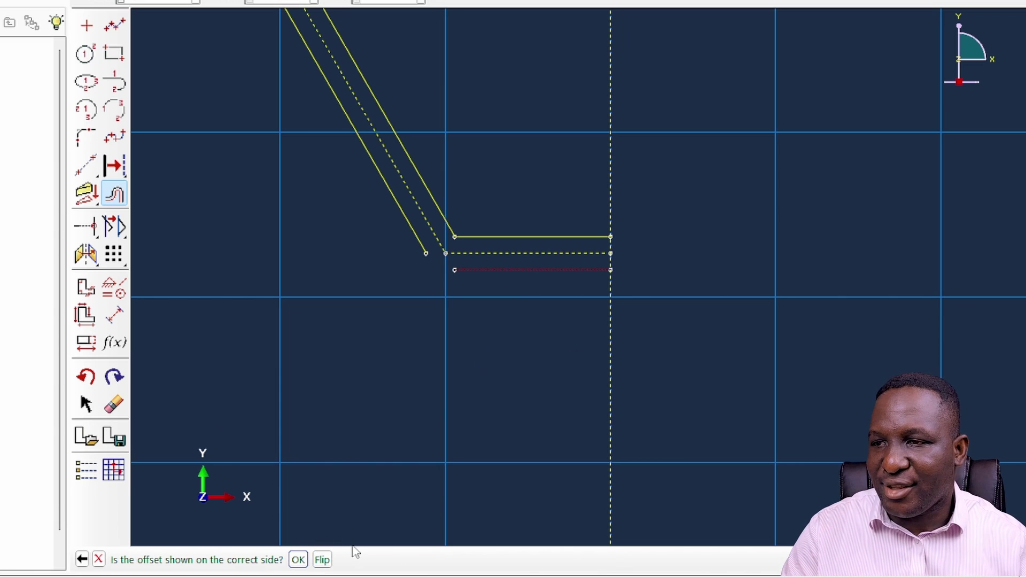
click(298, 559)
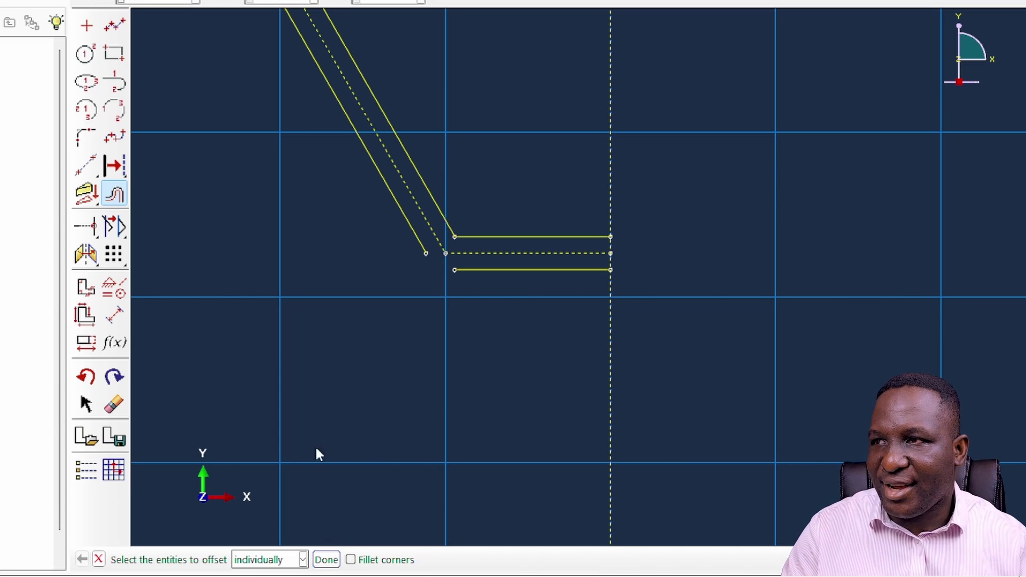
Extend the new lowest horizontal line and the slanted outer wall line until they meet at a corner
click(87, 228)
click(420, 245)
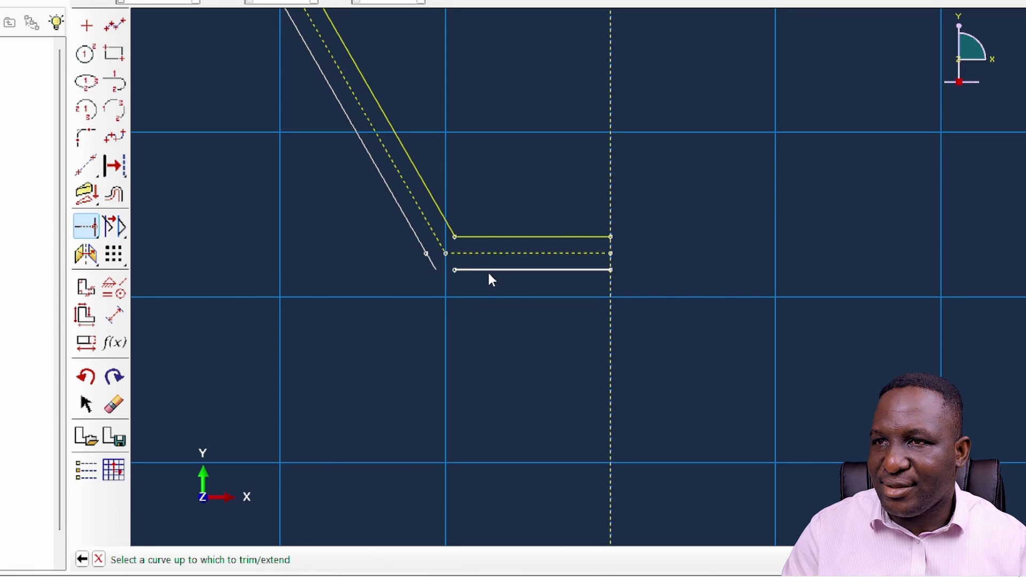
click(487, 270)
click(431, 266)
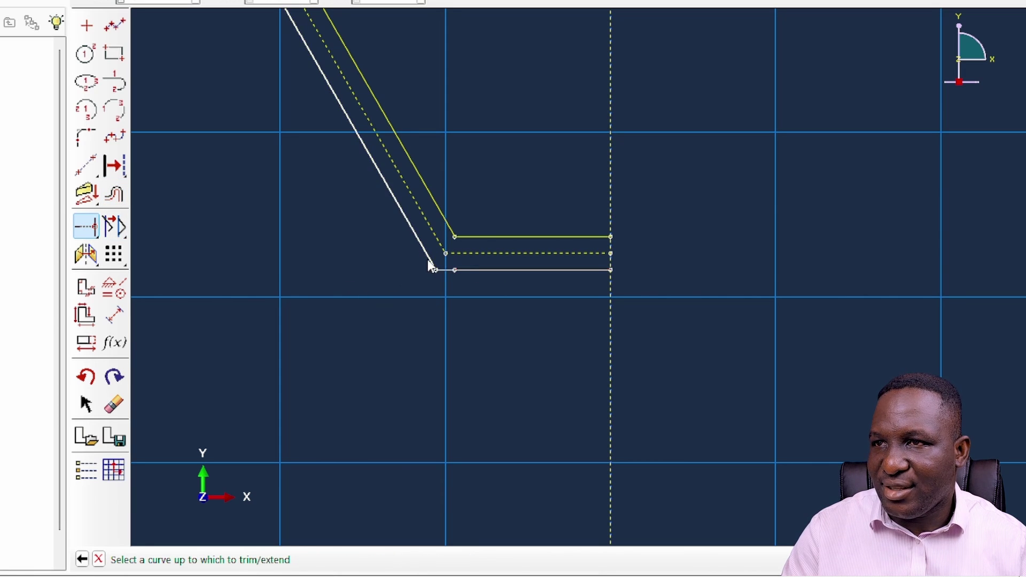
click(432, 268)
Mirror a copy of the whole half-cell column about the vertical construction line, and delete that line with its symmetry constraints
scroll(555, 401, down, 5)
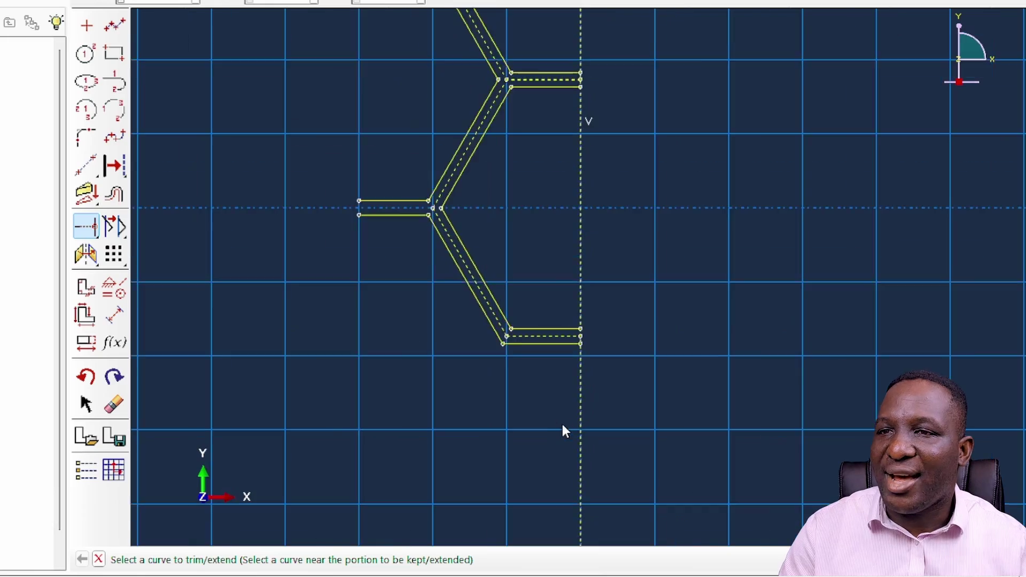
scroll(564, 430, down, 10)
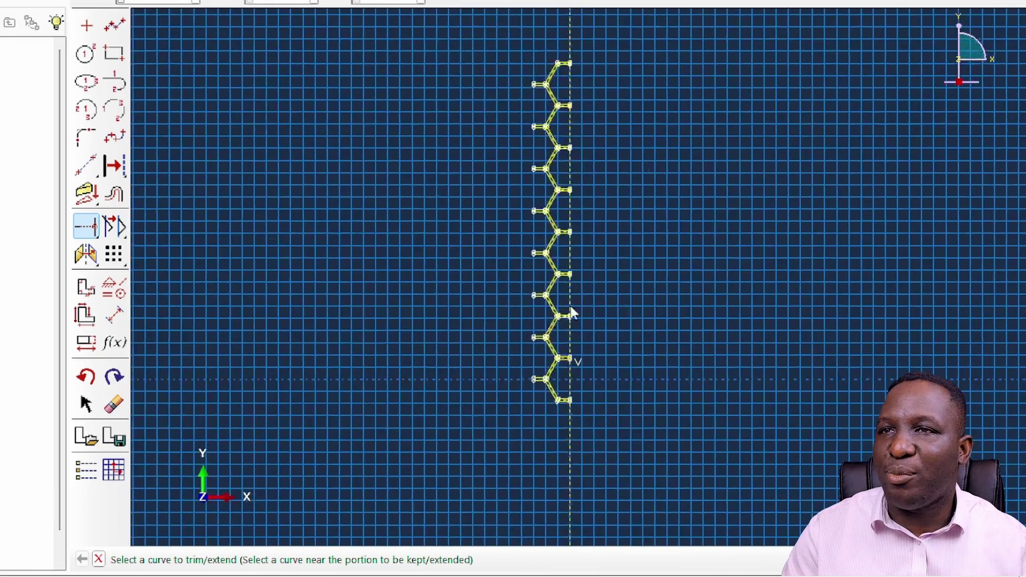
scroll(595, 53, up, 3)
scroll(596, 57, down, 1)
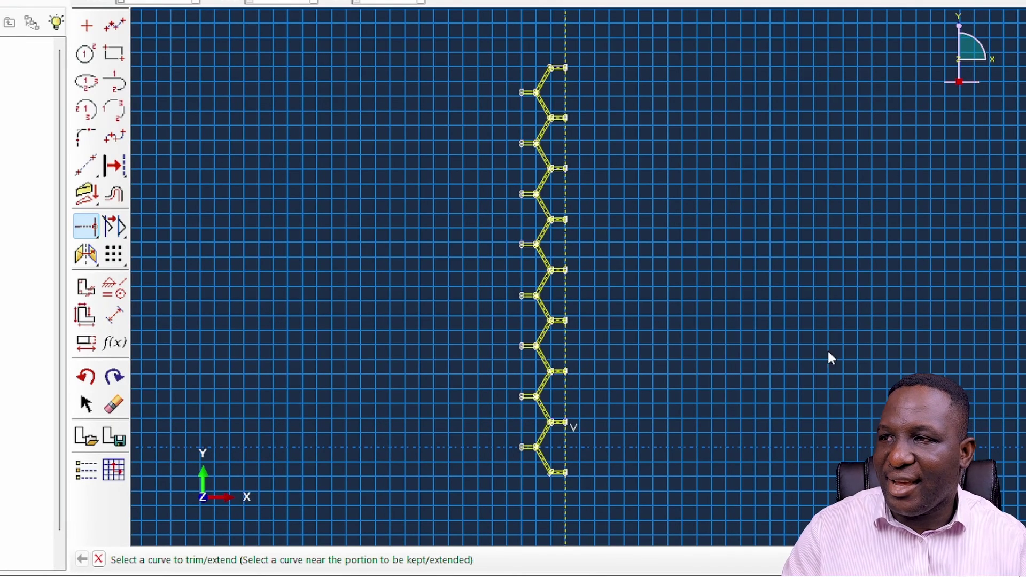
click(88, 255)
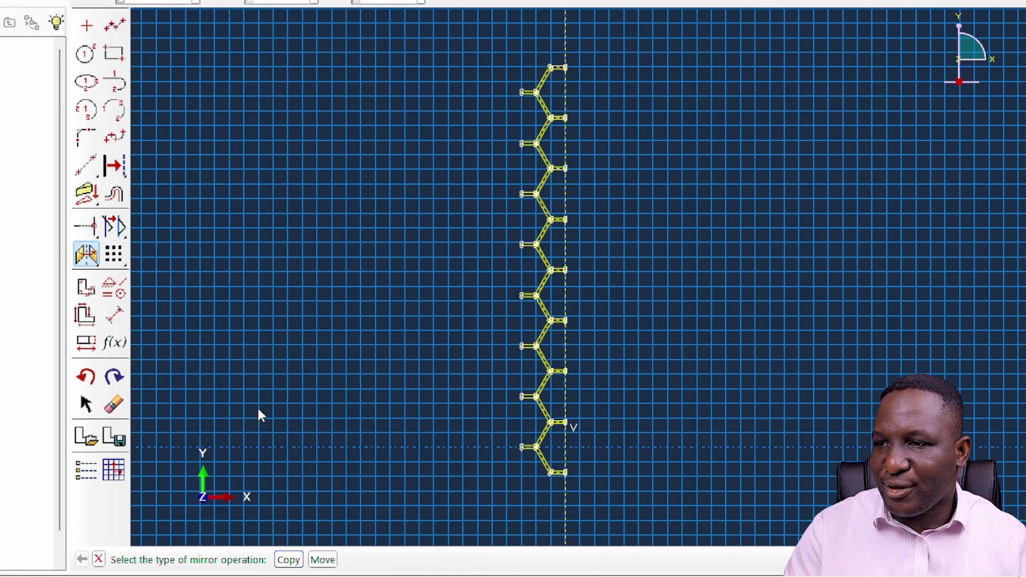
click(289, 560)
click(566, 521)
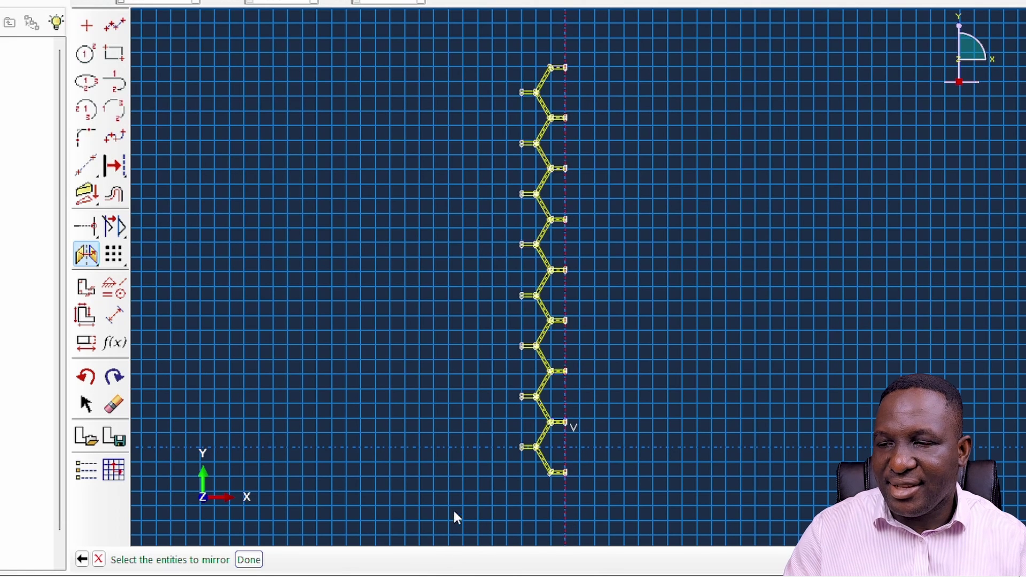
drag(474, 38, 561, 503)
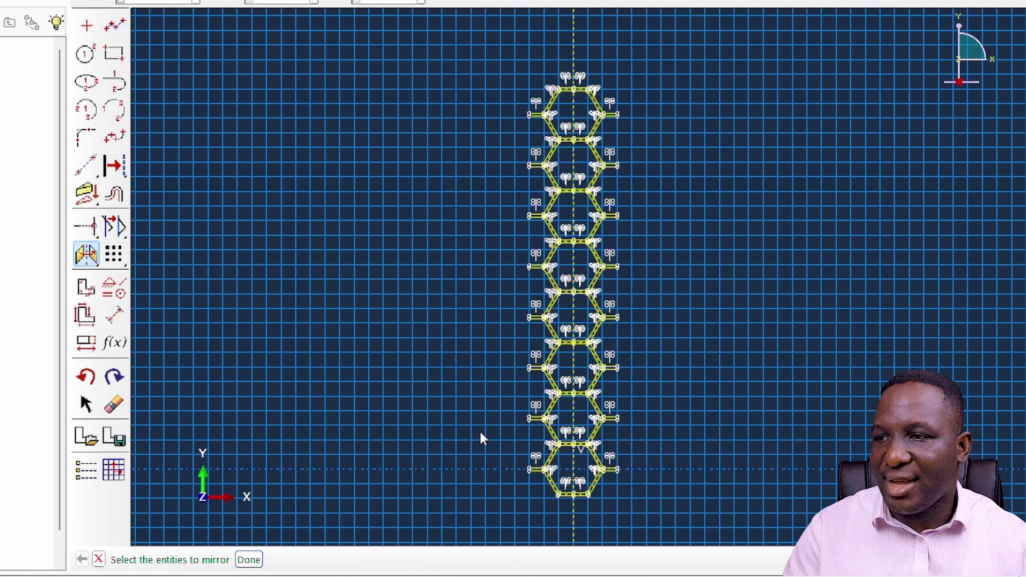
click(113, 406)
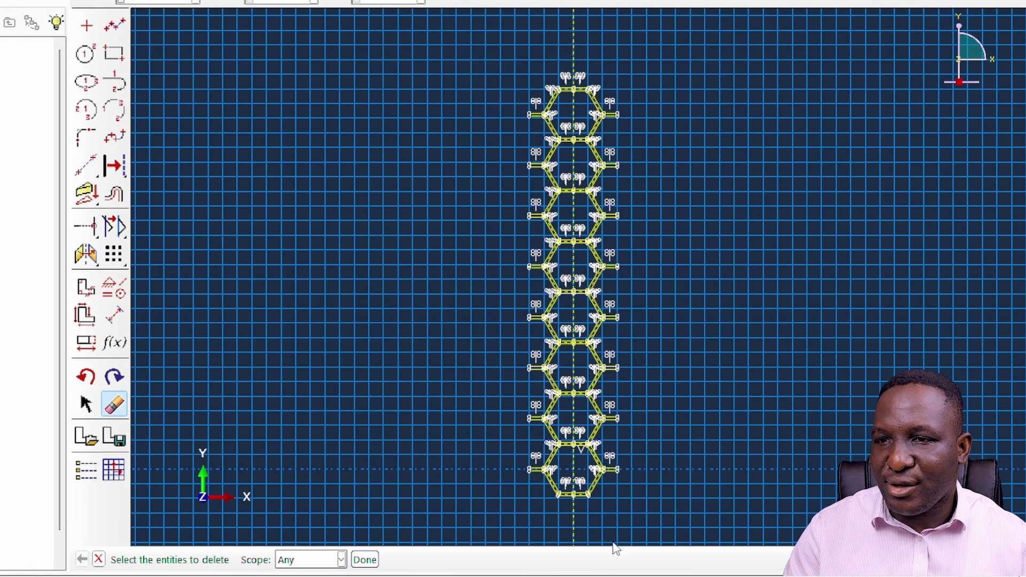
click(365, 560)
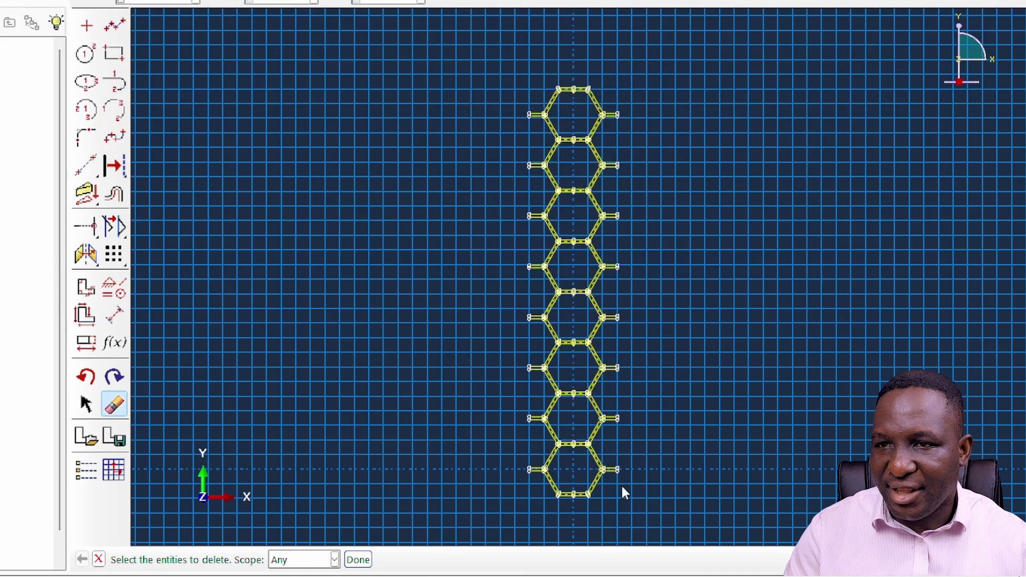
Draw a vertical construction line through the right arm ends of the lowest two hexagon cells
scroll(621, 481, up, 4)
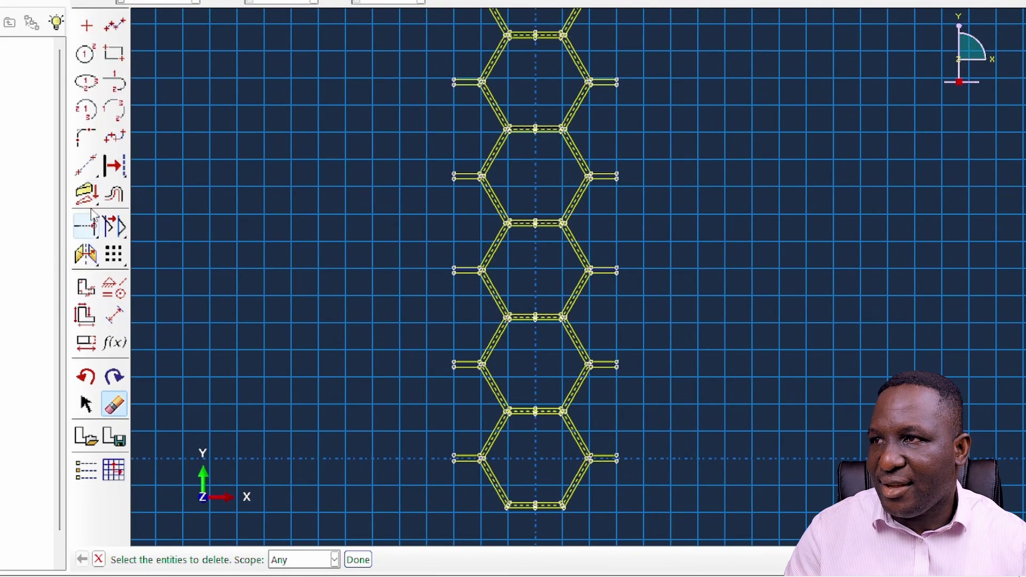
click(87, 167)
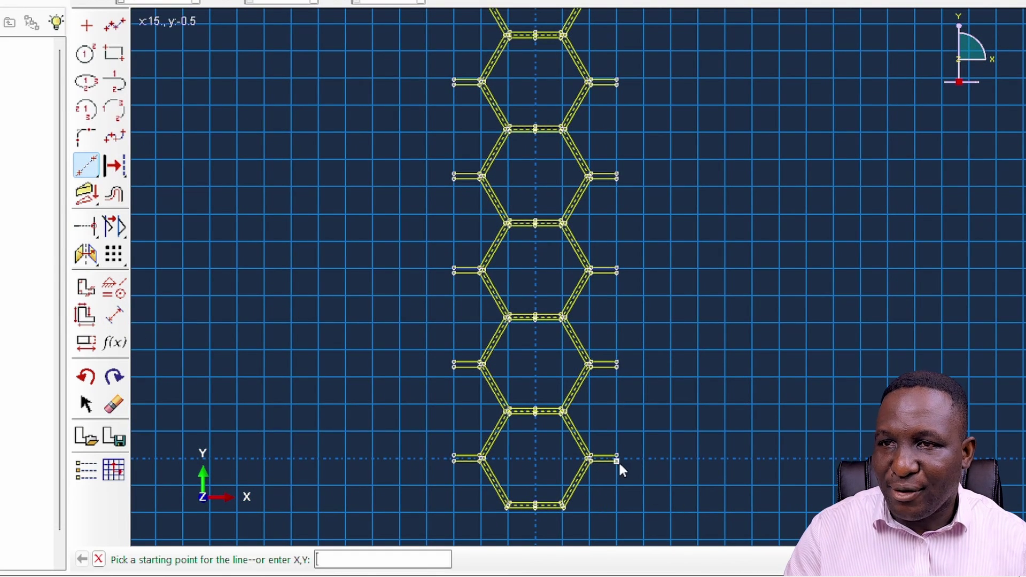
click(618, 460)
click(618, 361)
middle_click(636, 366)
right_click(731, 350)
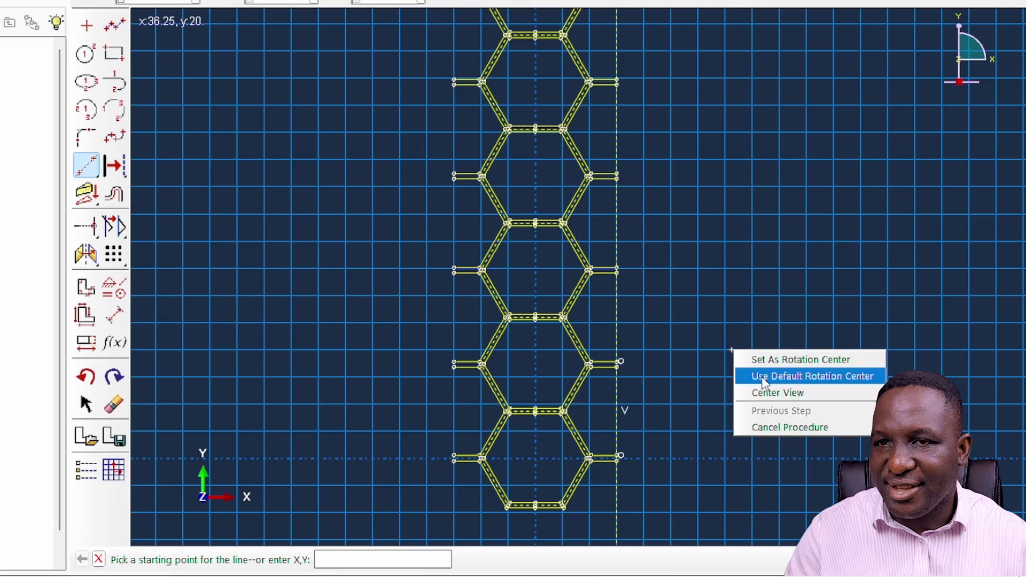
click(790, 427)
Mirror a copy of the full hexagon column about the construction line on its right side, and delete that line with its symmetry constraints
scroll(726, 401, down, 4)
scroll(726, 399, down, 1)
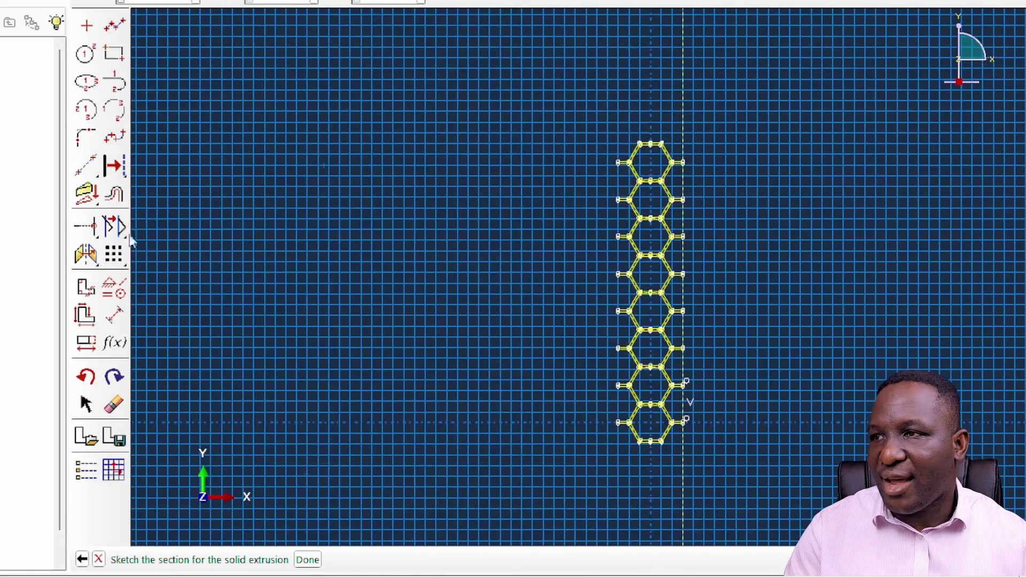
click(85, 255)
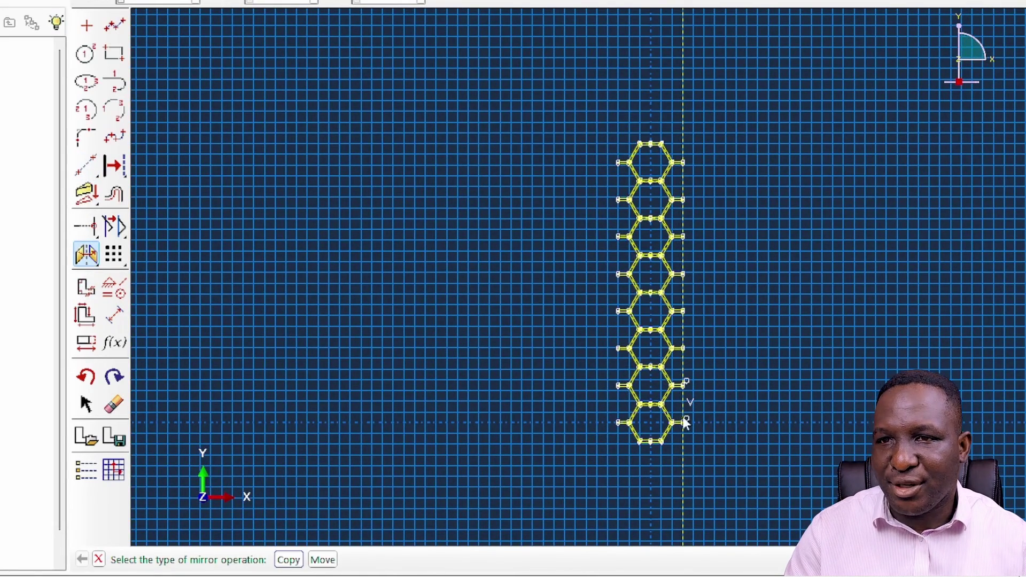
click(289, 560)
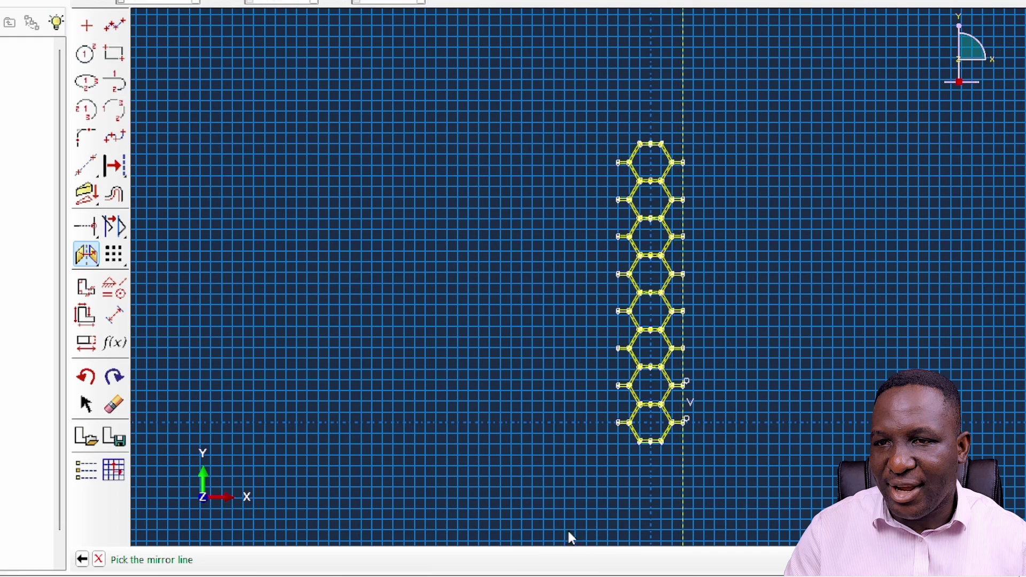
click(683, 510)
drag(578, 122, 711, 473)
click(251, 561)
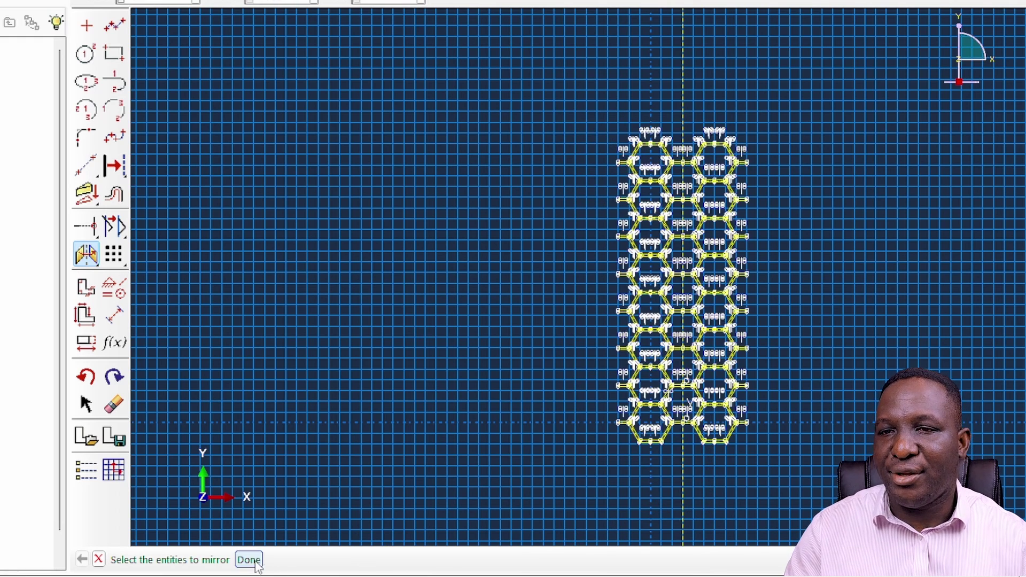
scroll(841, 219, up, 3)
scroll(834, 235, down, 2)
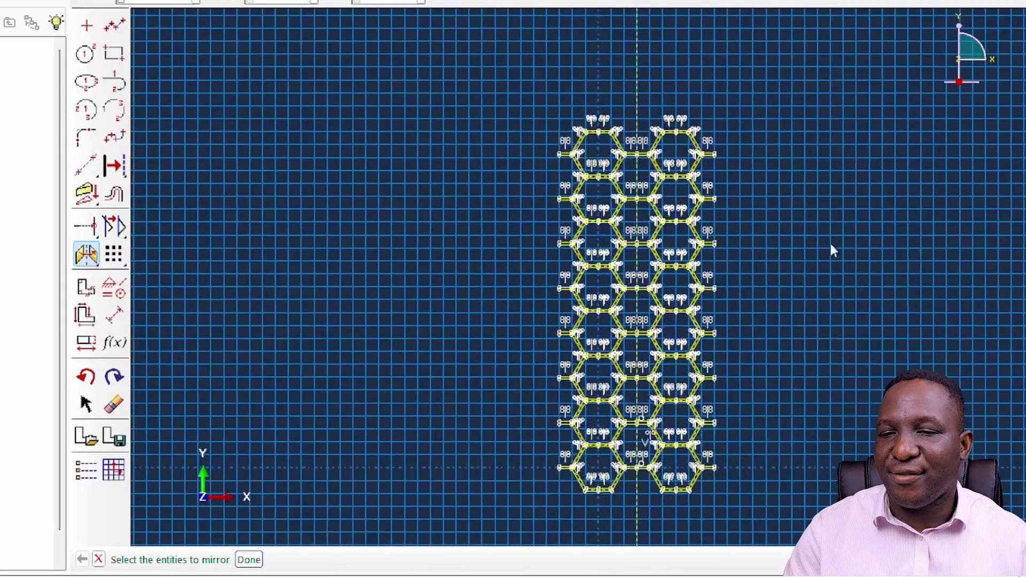
click(114, 406)
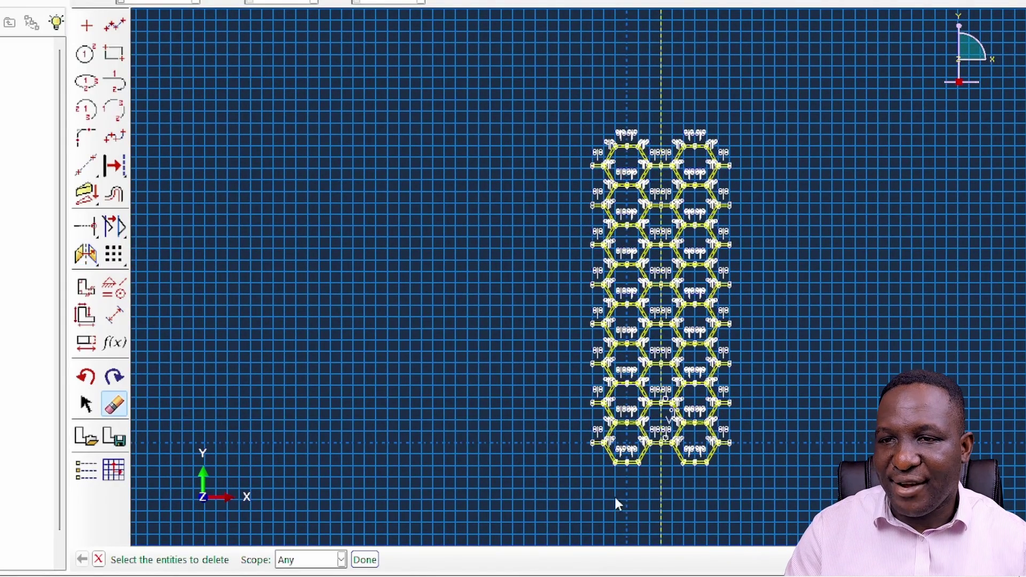
click(360, 559)
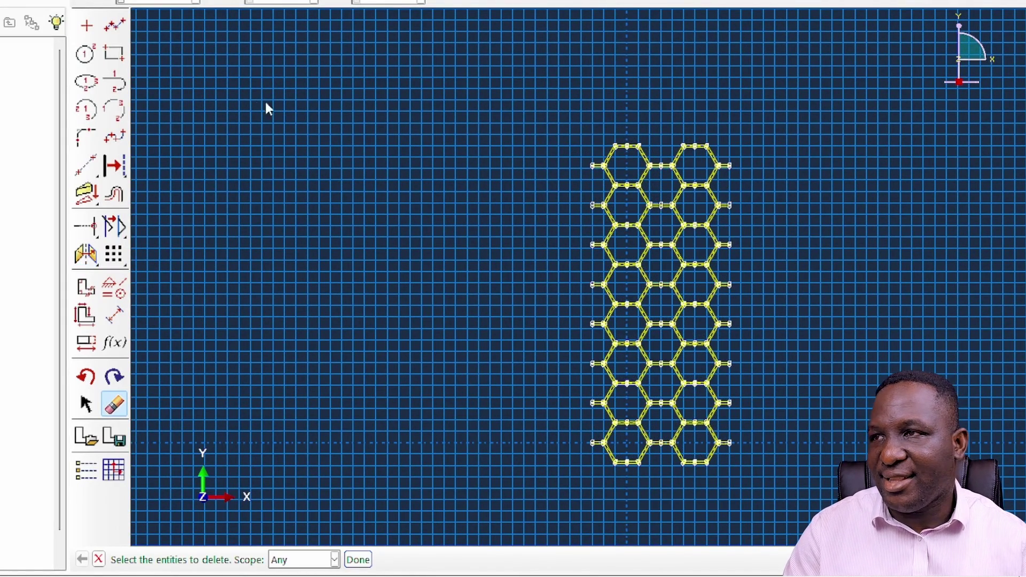
Draw a vertical construction line through the right arm ends of the second hexagon column
click(90, 166)
scroll(818, 303, up, 2)
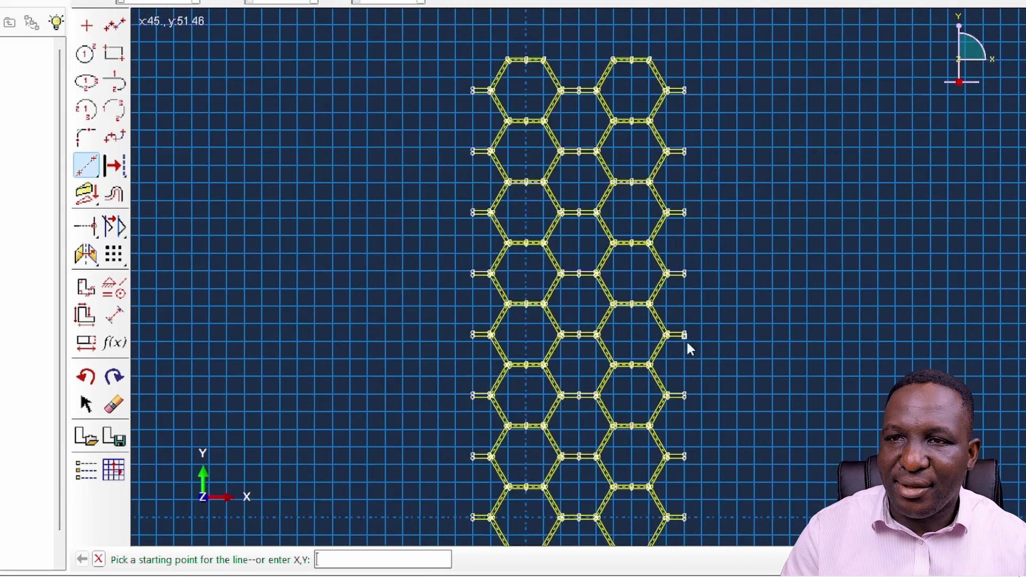
click(684, 336)
click(685, 275)
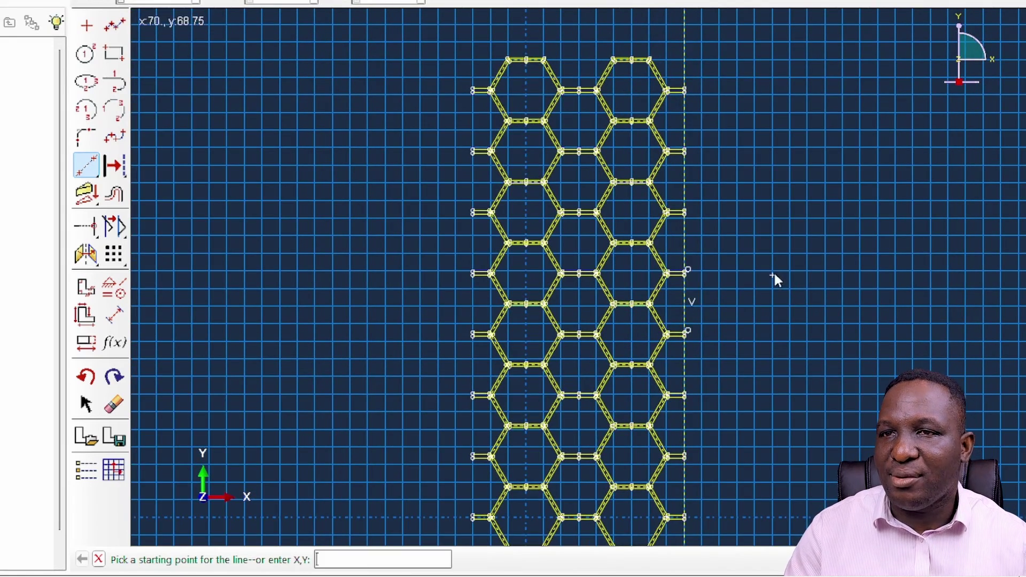
scroll(775, 267, down, 3)
right_click(823, 275)
click(876, 352)
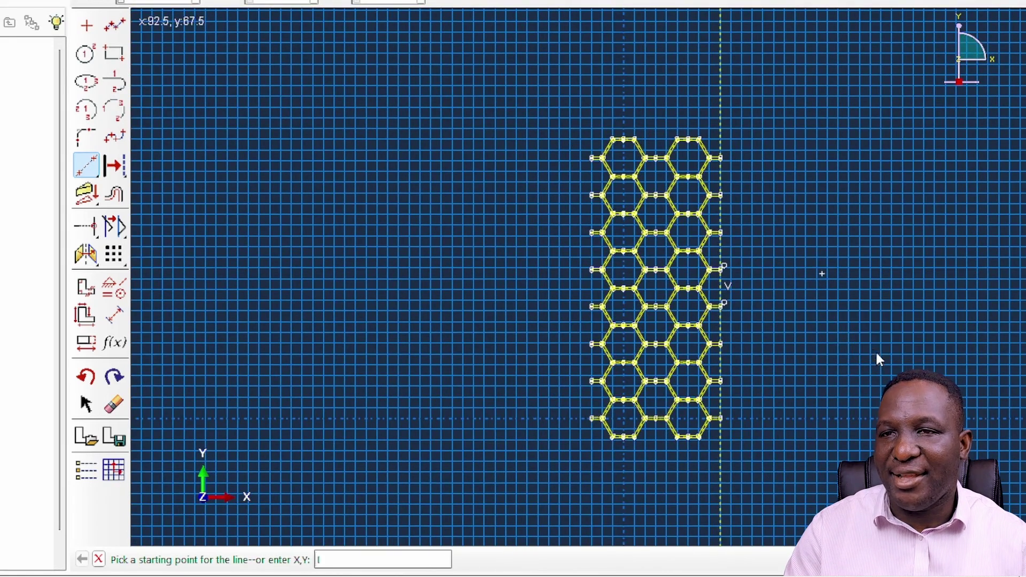
Mirror a copy of both hexagon columns about the new construction line, and delete that line with its symmetry constraints
click(84, 254)
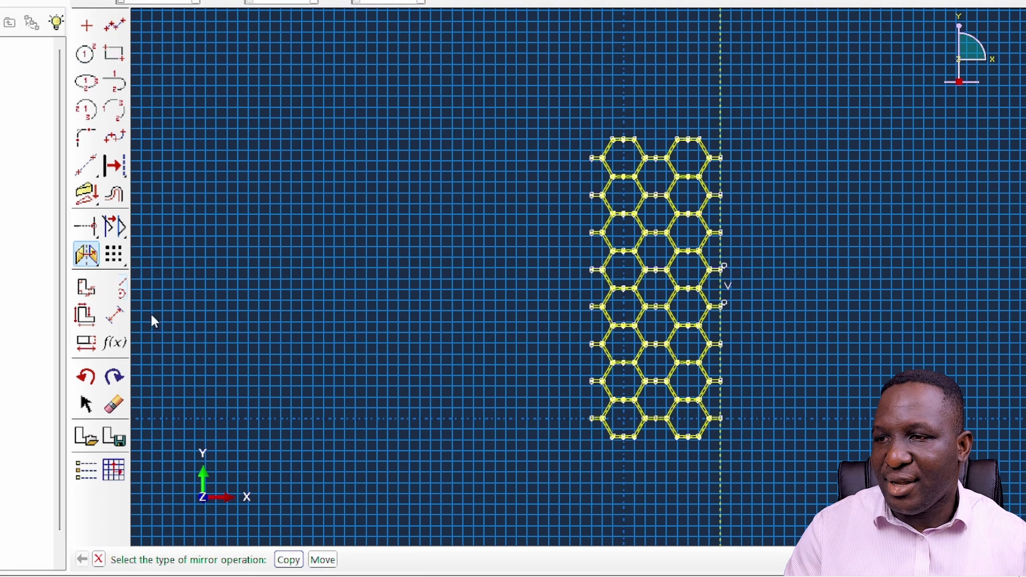
click(289, 560)
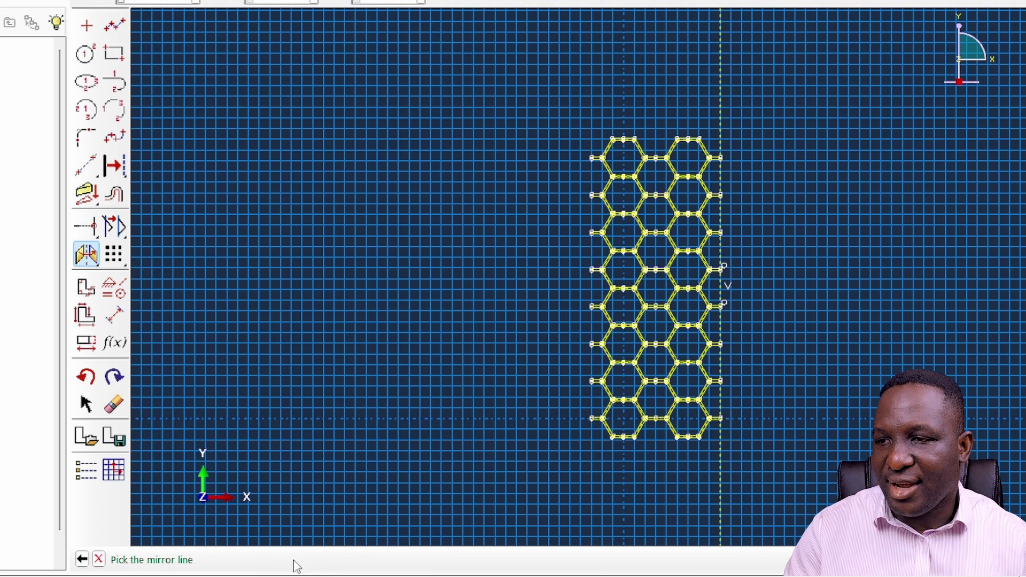
click(722, 489)
drag(553, 91, 730, 461)
click(249, 560)
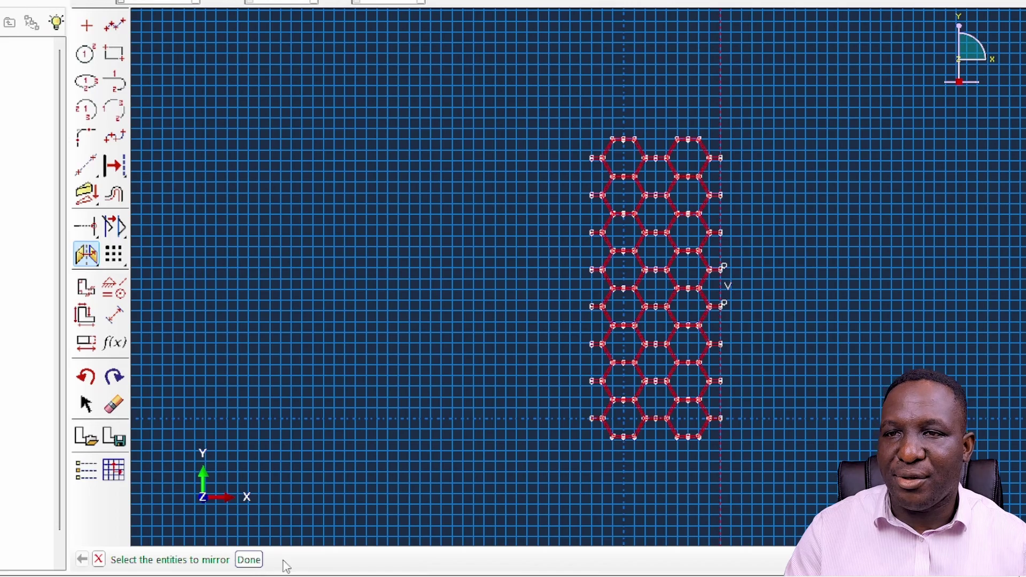
scroll(965, 329, up, 1)
scroll(960, 321, up, 1)
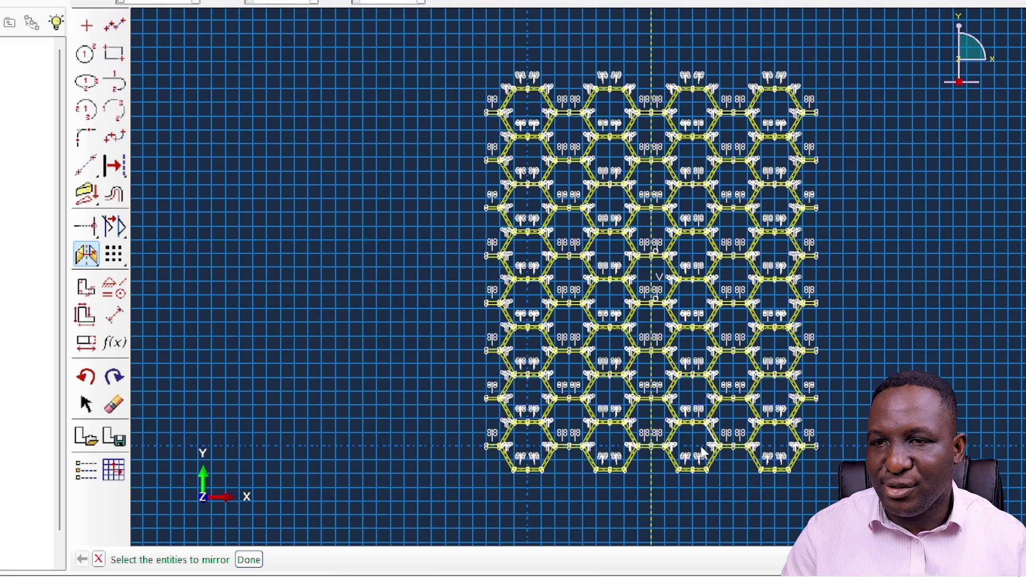
click(249, 560)
click(113, 406)
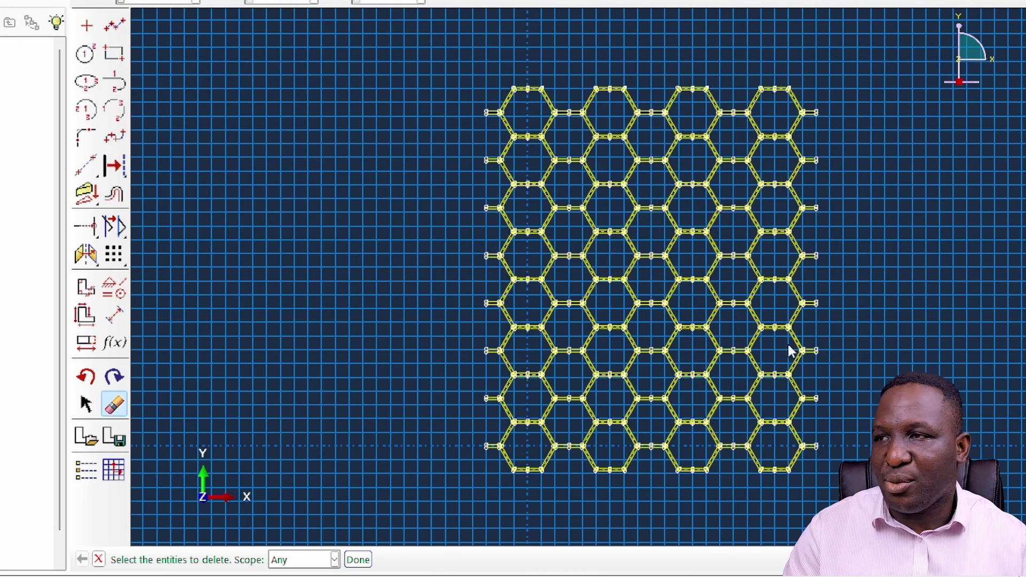
key(Escape)
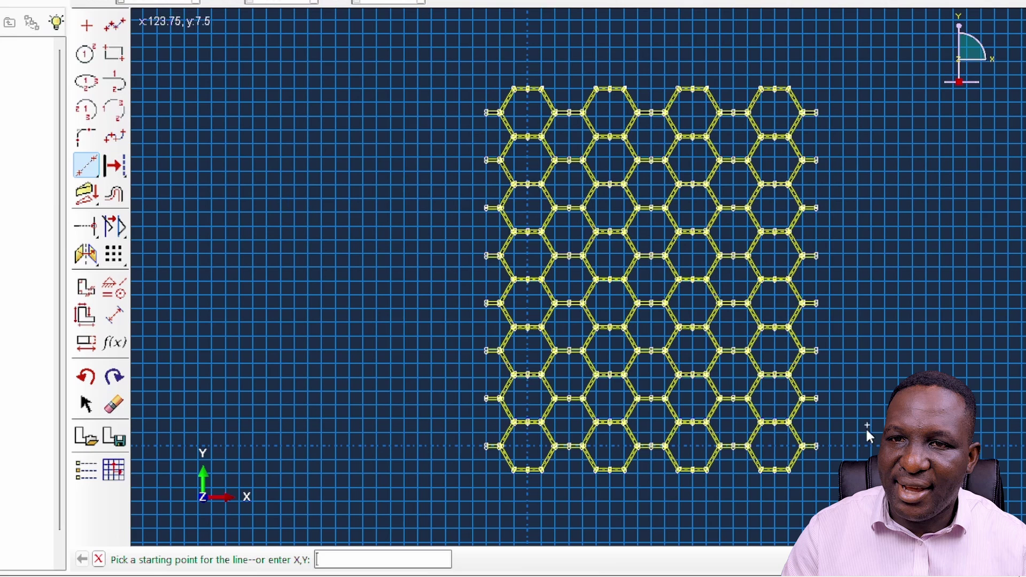
Draw a vertical construction line through the right arm ends of the lowest two cells in the fourth column
click(816, 448)
click(816, 398)
key(Escape)
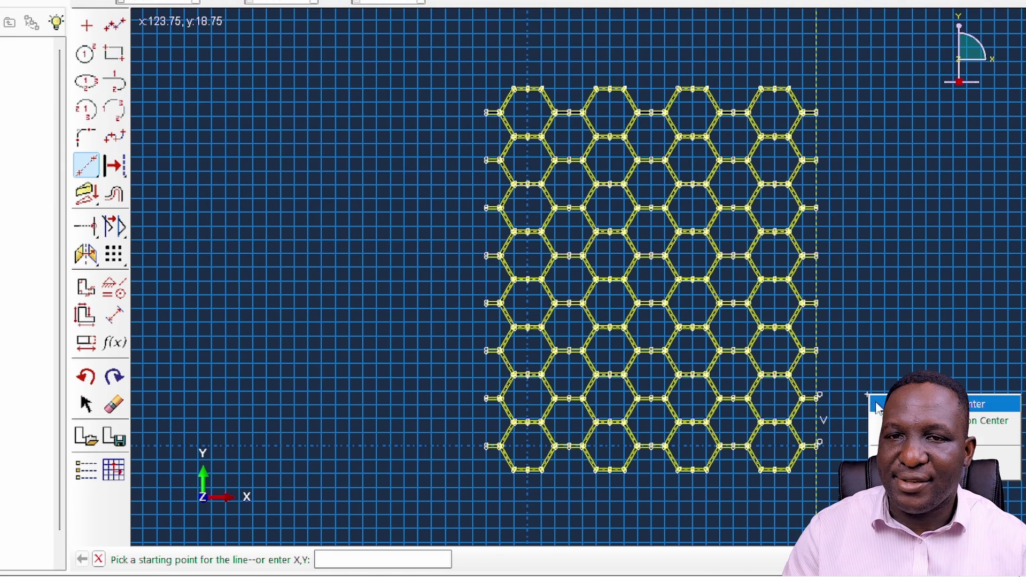
key(Escape)
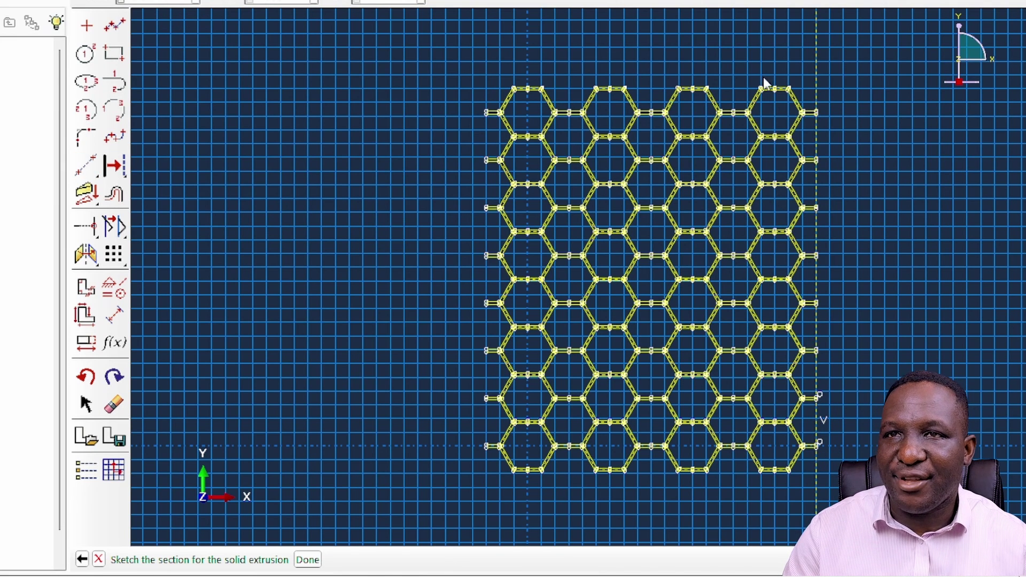
Mirror a copy of the fourth hexagon column about the construction line at its right arm ends, and delete that line with its symmetry constraints
click(86, 254)
click(287, 559)
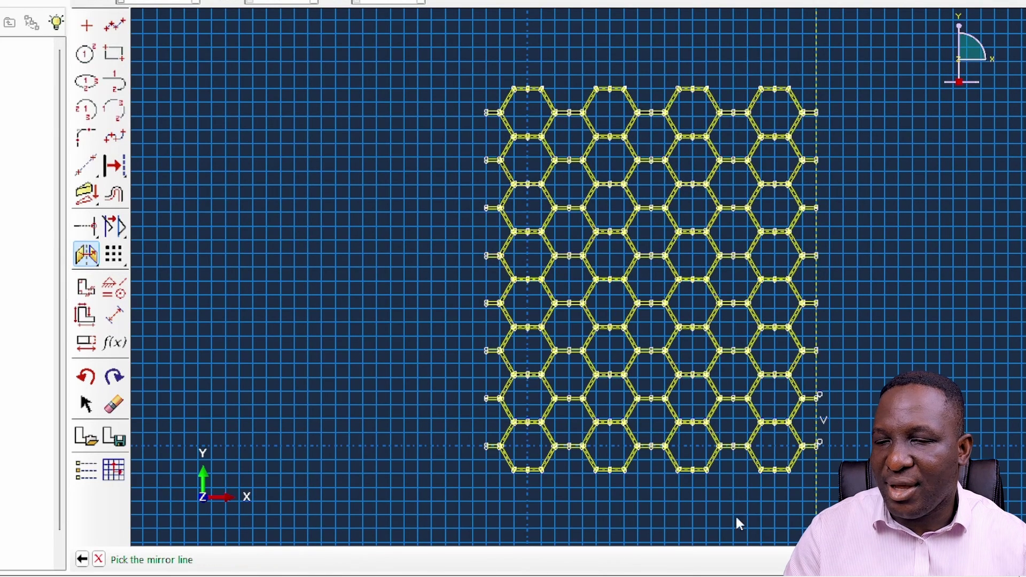
click(815, 504)
scroll(769, 75, up, 2)
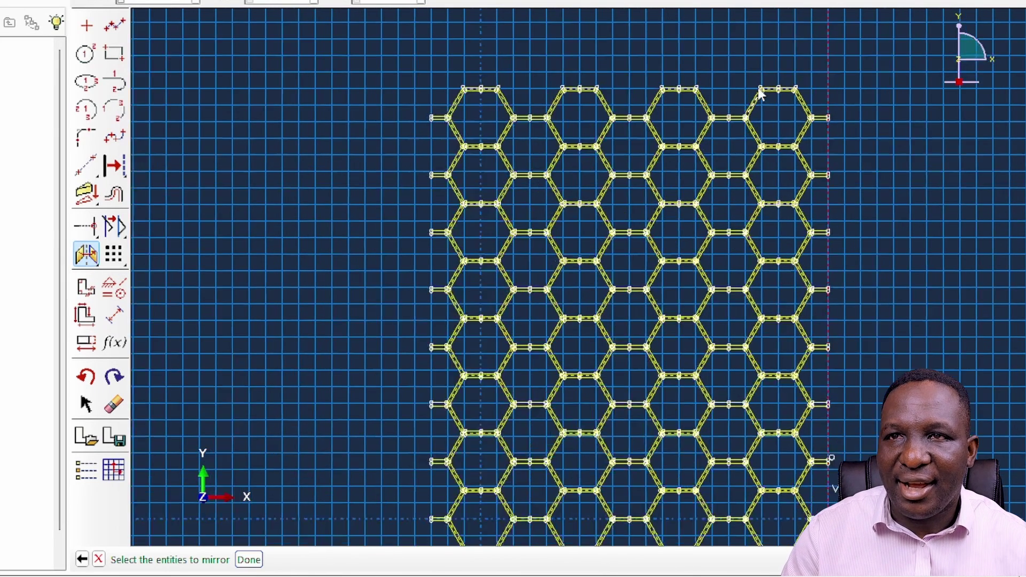
mouse_move(739, 47)
mouse_down()
mouse_move(800, 274)
mouse_move(829, 449)
mouse_move(864, 437)
mouse_move(864, 378)
mouse_move(816, 192)
mouse_up()
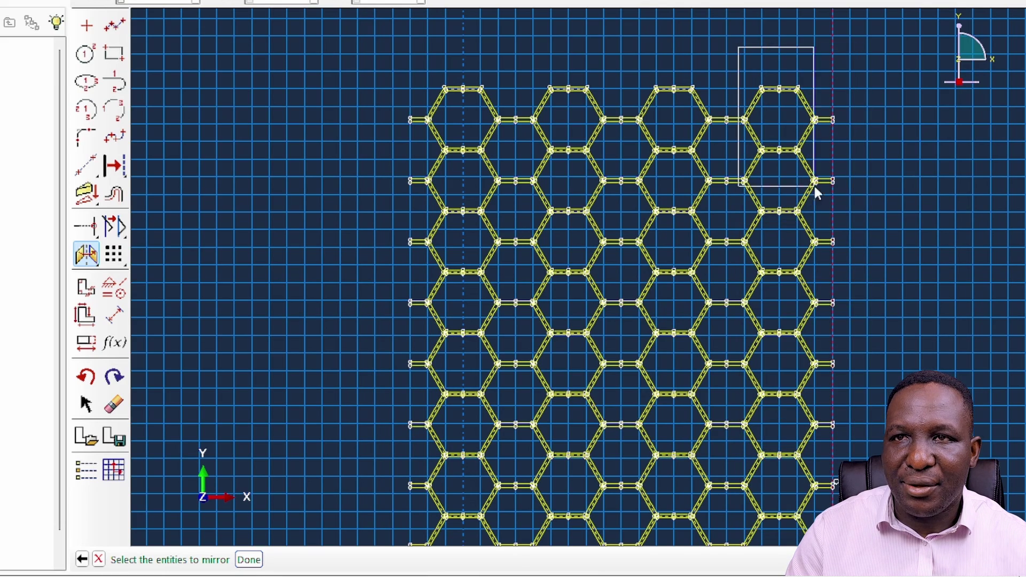
scroll(819, 80, down, 3)
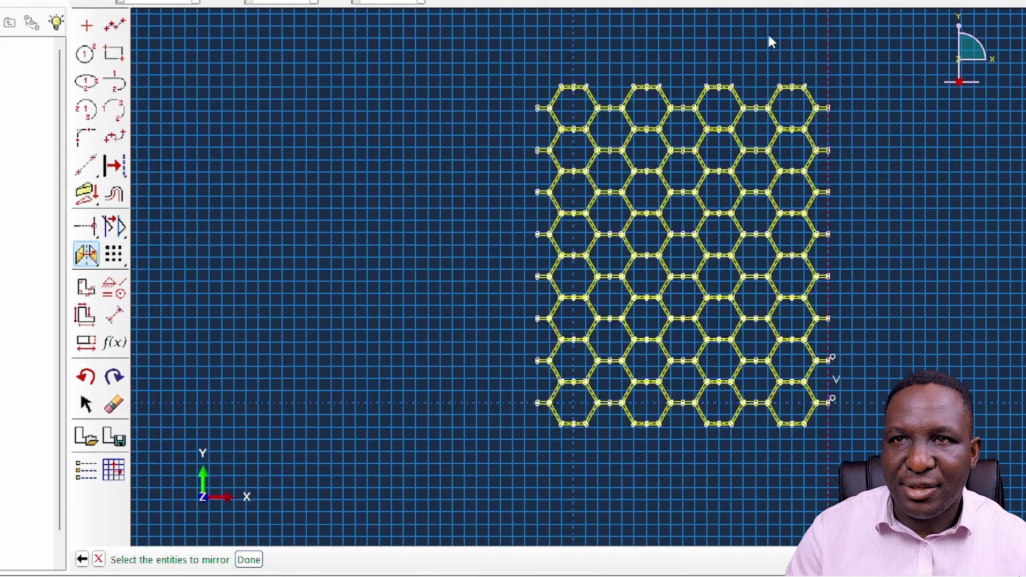
drag(805, 181, 850, 463)
scroll(671, 134, up, 5)
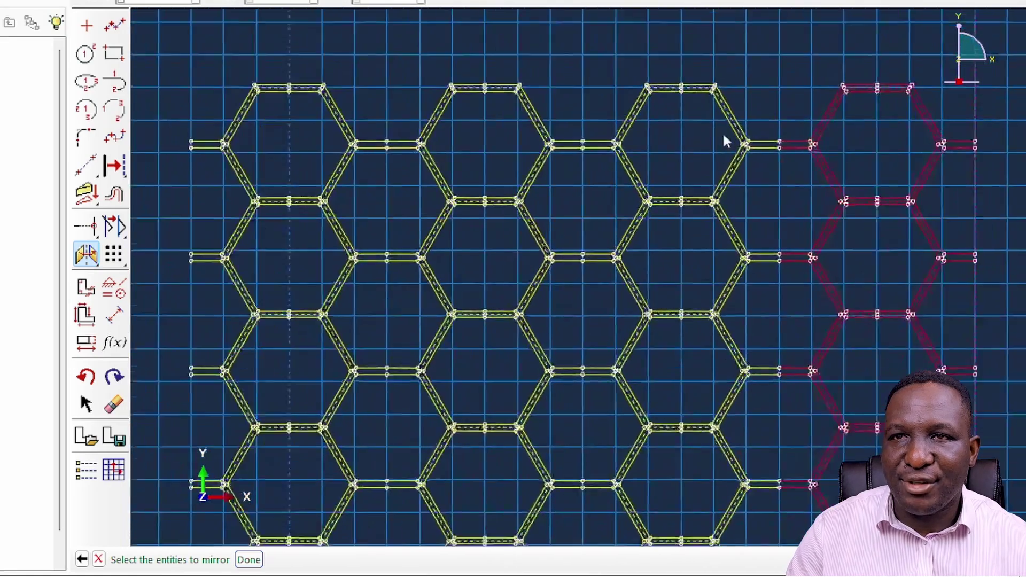
scroll(794, 140, down, 6)
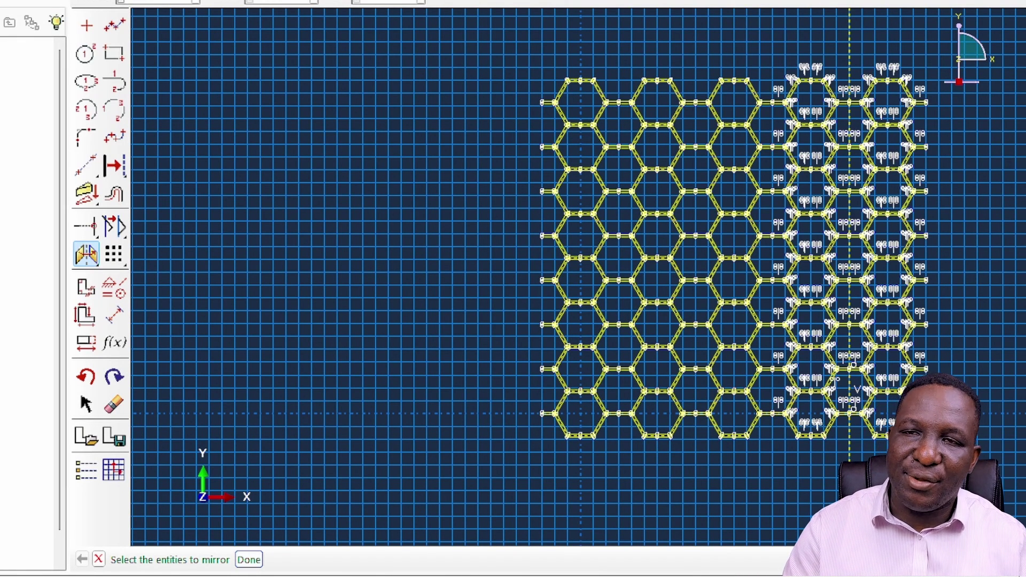
click(249, 560)
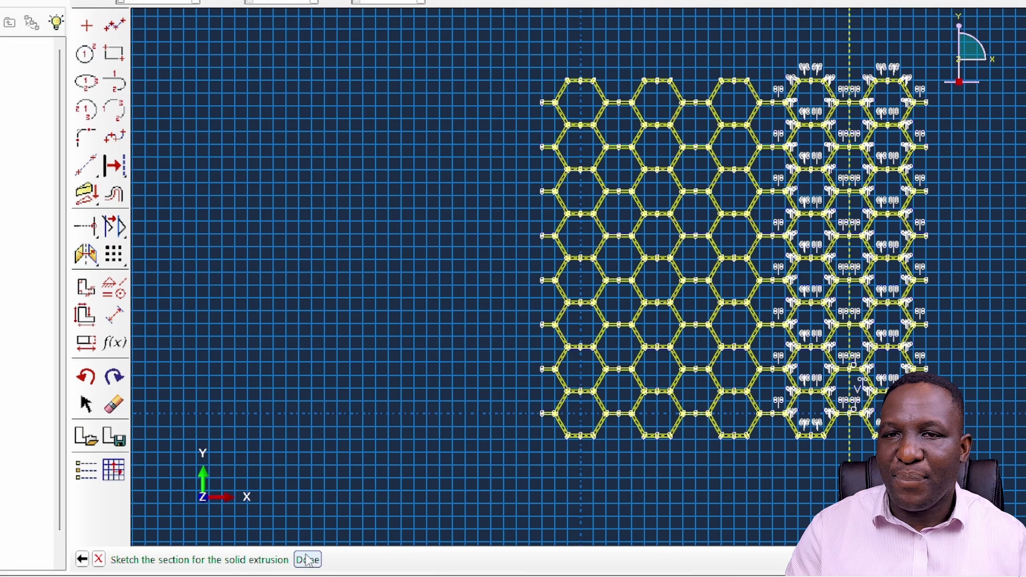
click(112, 405)
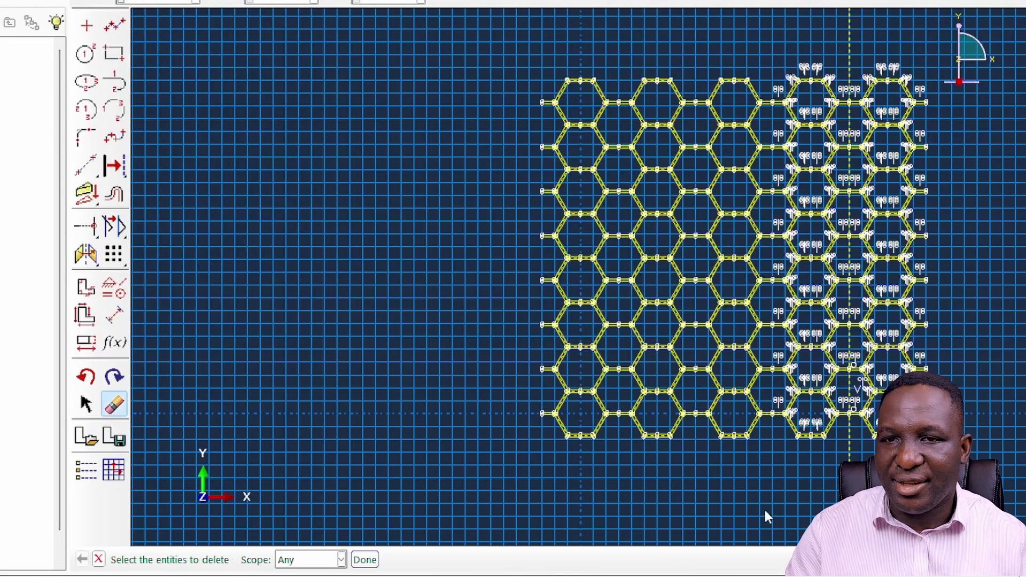
click(366, 561)
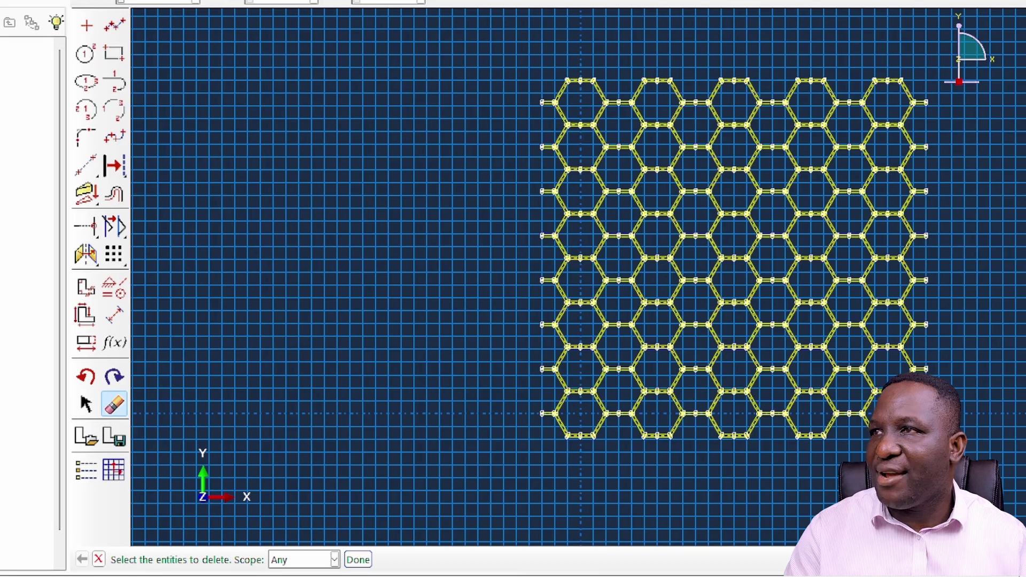
Examine the cell walls, joints and outer arm ends across the five-column honeycomb sketch
key(f)
scroll(956, 289, down, 1)
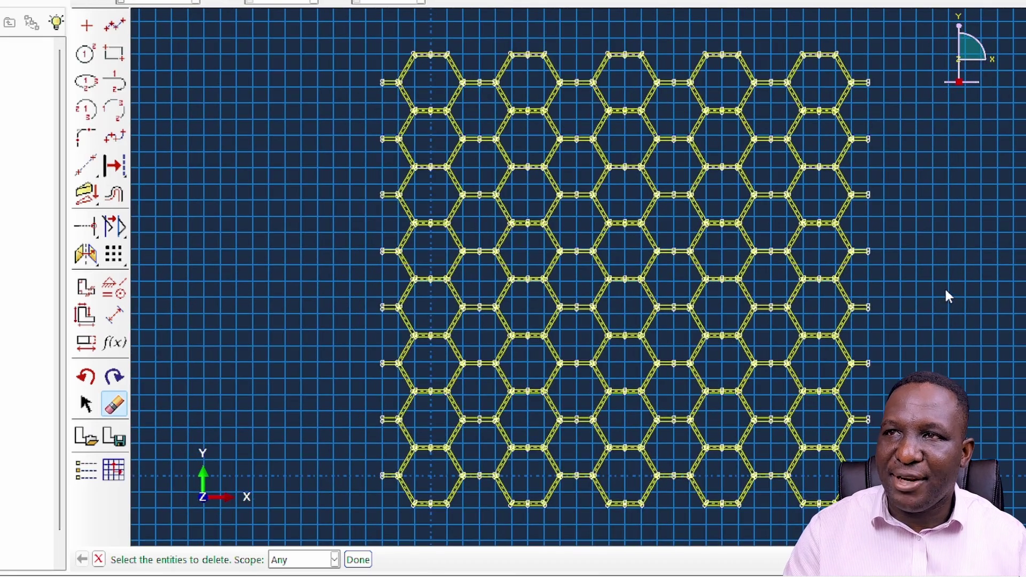
scroll(944, 283, up, 1)
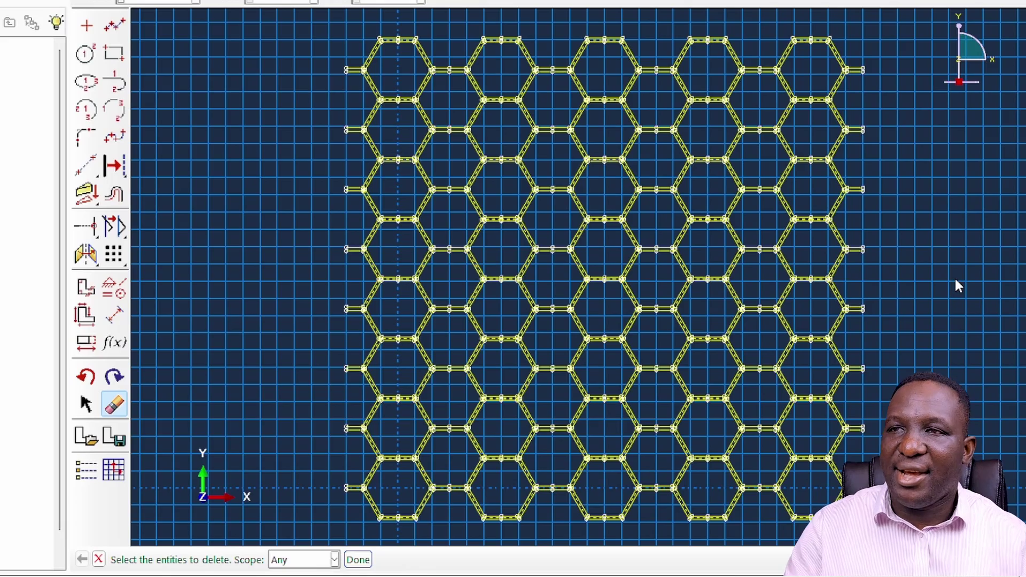
scroll(925, 324, up, 1)
scroll(921, 326, down, 2)
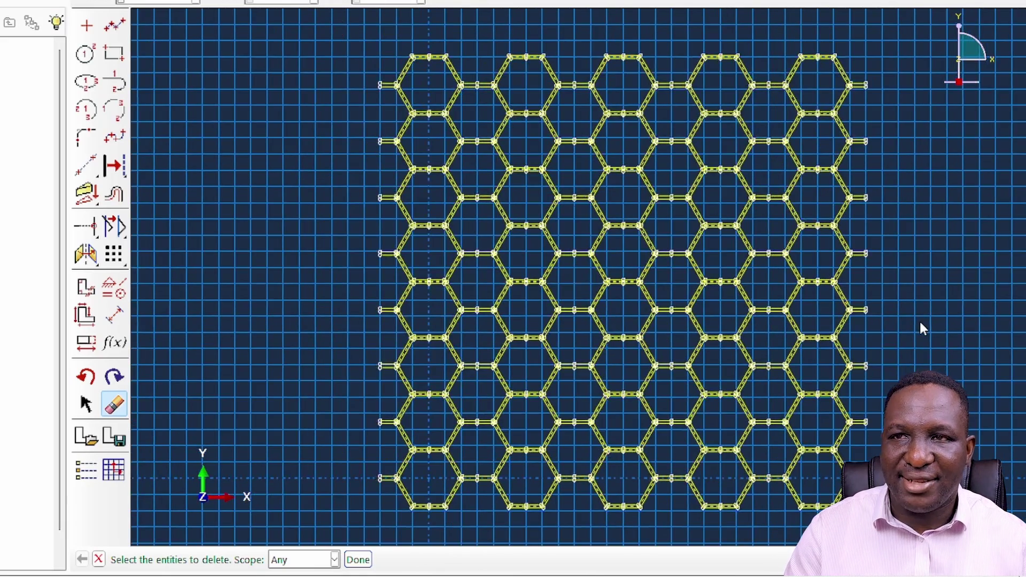
scroll(633, 214, up, 1)
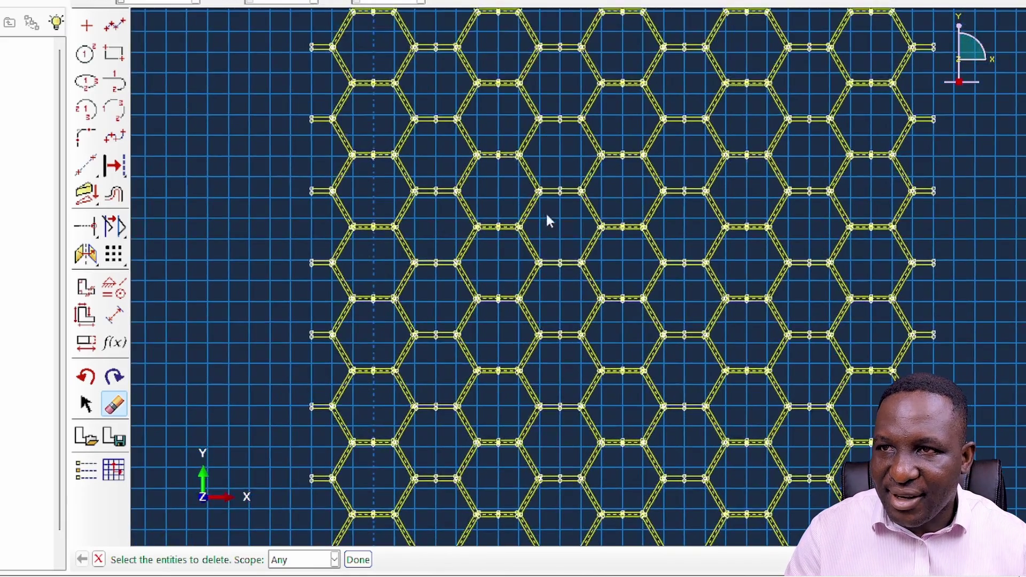
scroll(679, 275, up, 3)
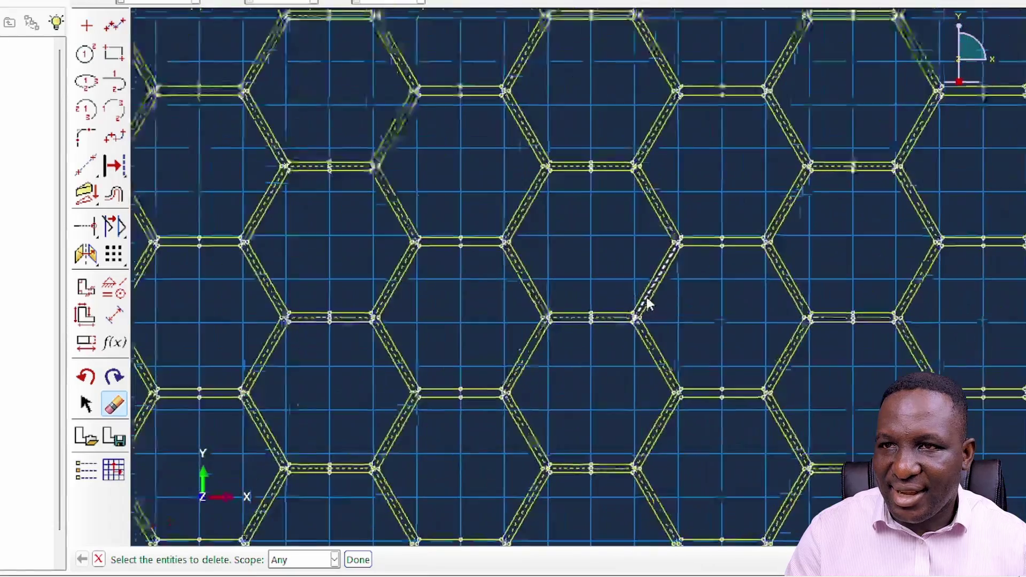
scroll(653, 268, down, 4)
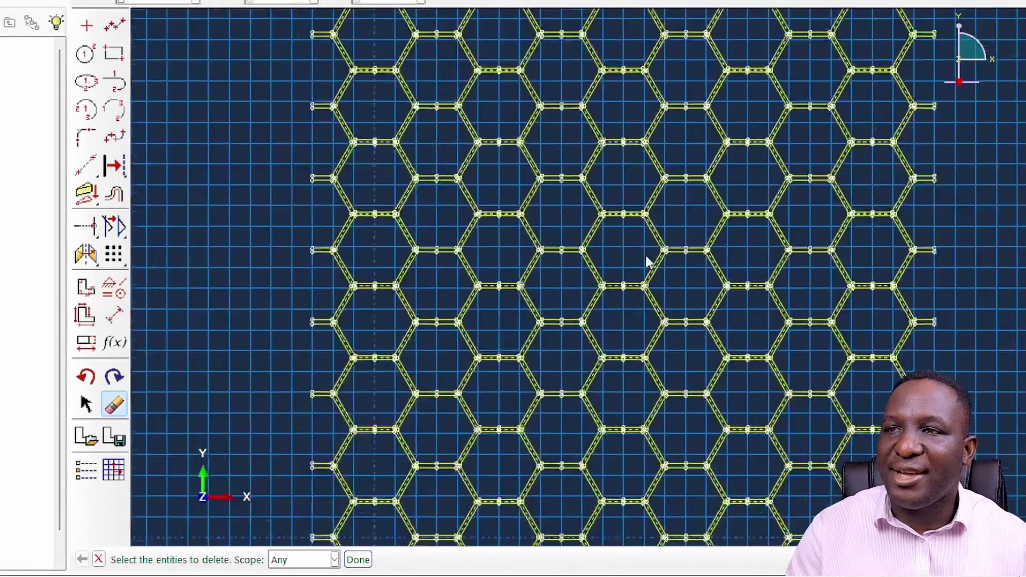
scroll(567, 240, up, 3)
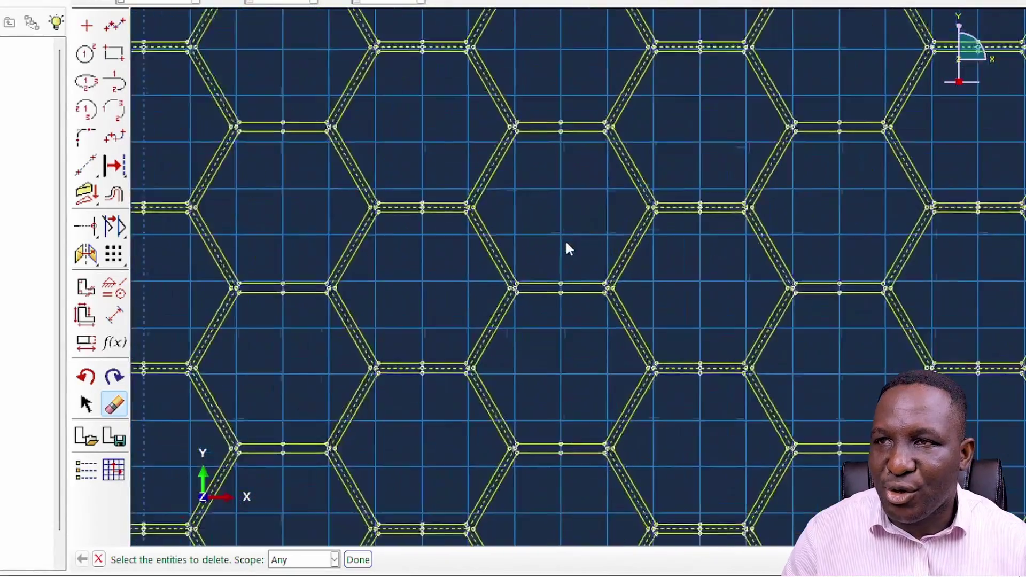
scroll(566, 237, down, 3)
scroll(567, 230, down, 2)
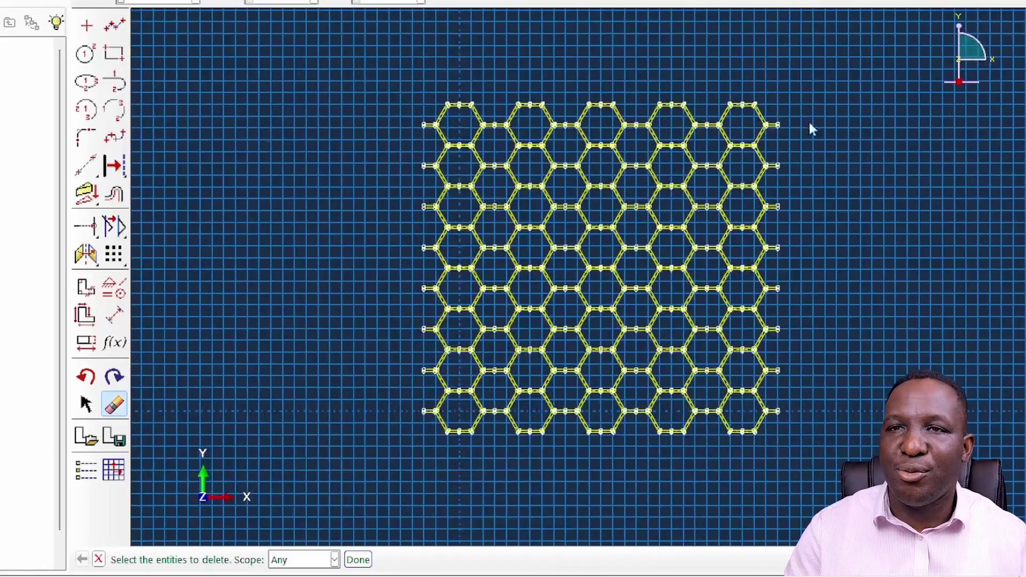
Draw a connected chain of vertical lines through all open arm ends on the fifth column's right side, from the uppermost arm to the lowest
scroll(804, 126, up, 3)
scroll(803, 123, up, 3)
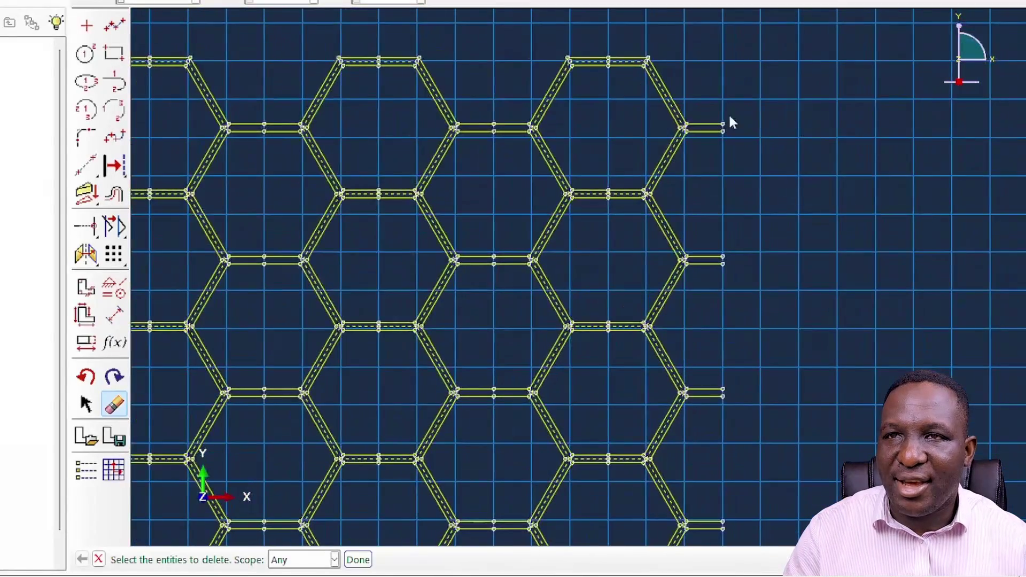
scroll(733, 159, up, 3)
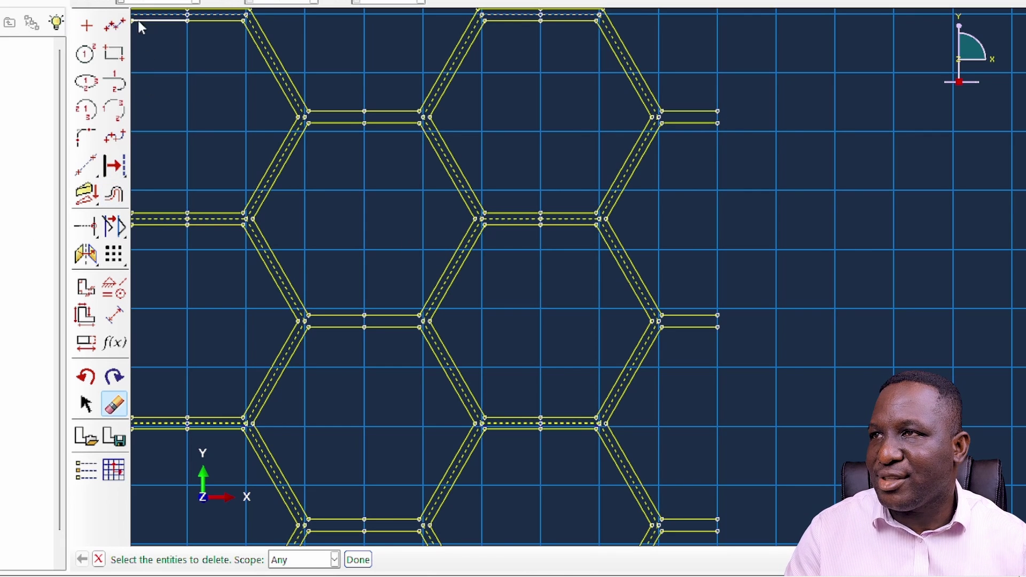
click(115, 26)
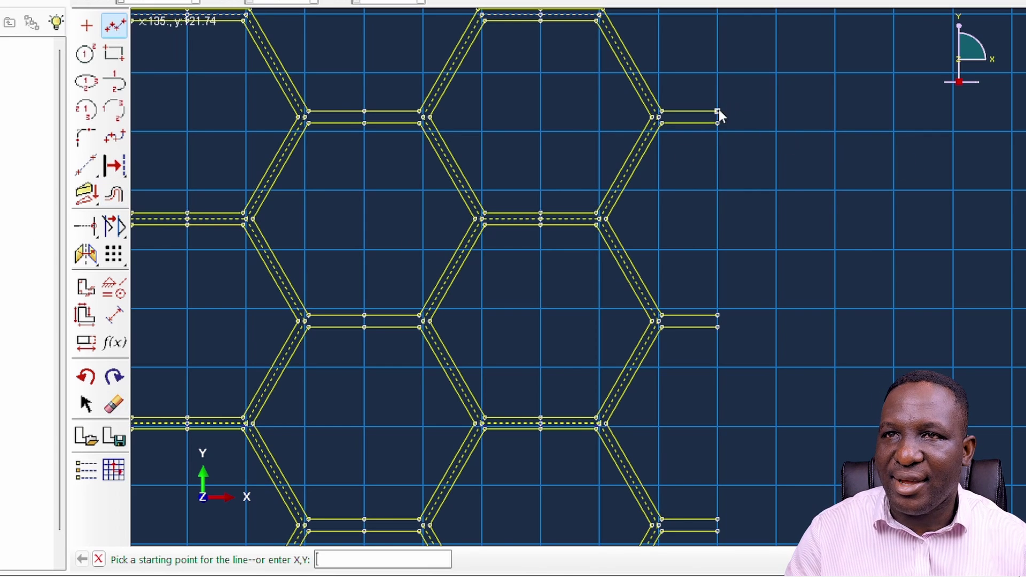
click(717, 316)
scroll(775, 258, down, 3)
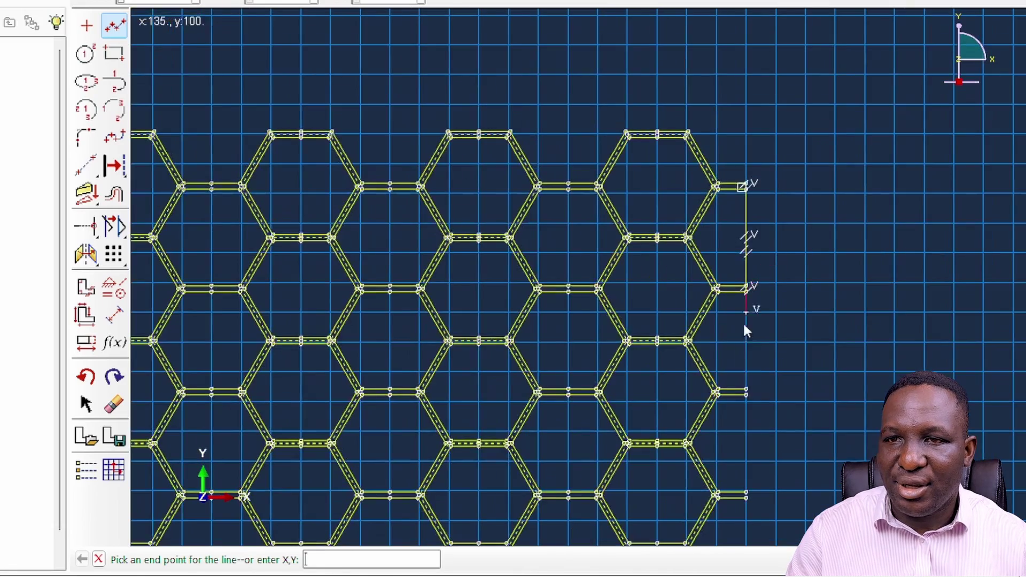
click(746, 393)
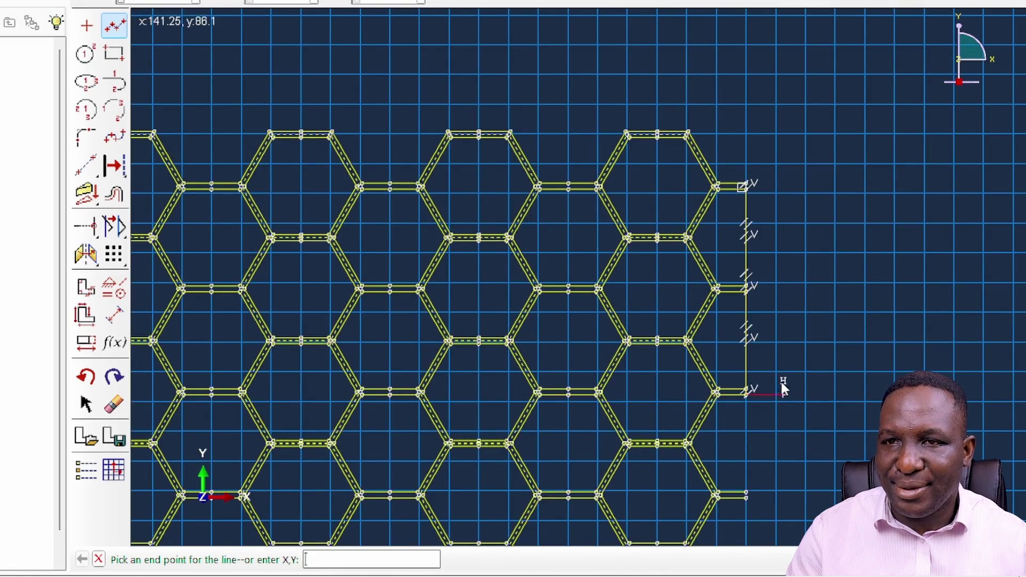
scroll(782, 382, down, 5)
scroll(727, 310, down, 2)
scroll(750, 462, up, 8)
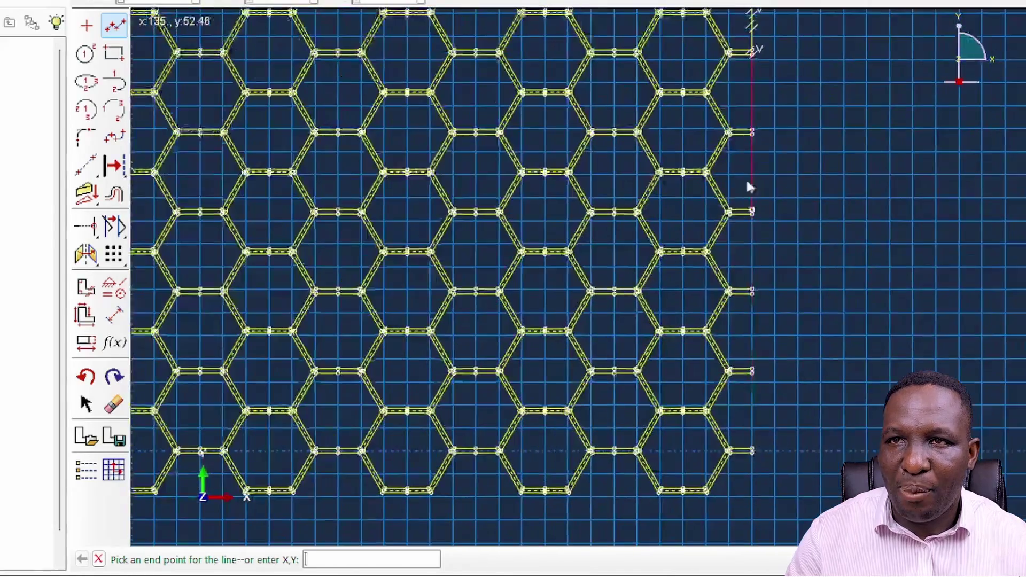
click(752, 131)
click(752, 211)
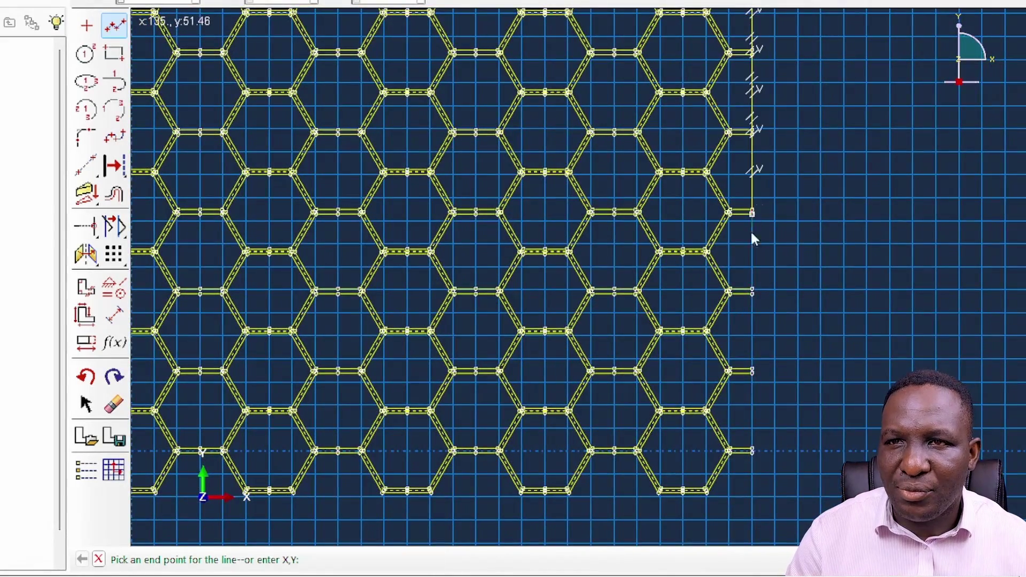
click(752, 292)
click(752, 371)
click(752, 451)
key(Escape)
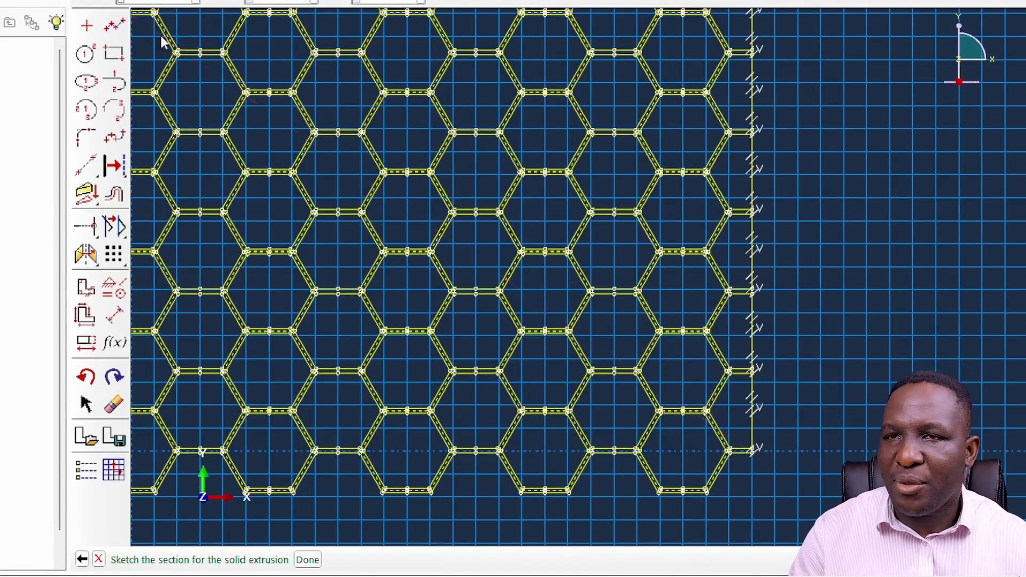
Auto-trim the vertical line segments between neighbouring arms along the honeycomb's right edge, keeping only the short caps that close each arm end
scroll(617, 136, up, 1)
scroll(838, 74, down, 4)
scroll(832, 92, up, 2)
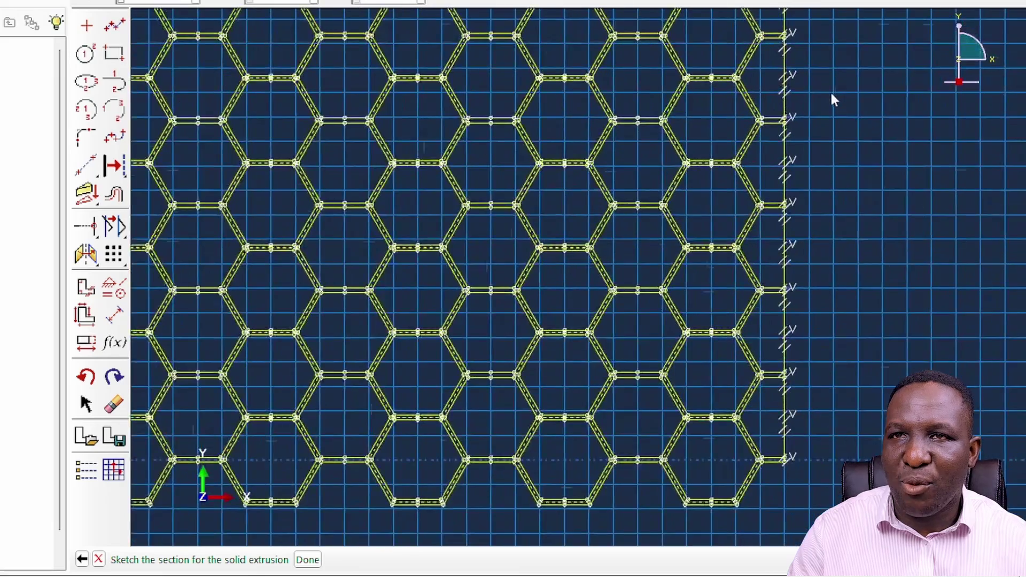
scroll(832, 98, down, 2)
scroll(804, 80, up, 3)
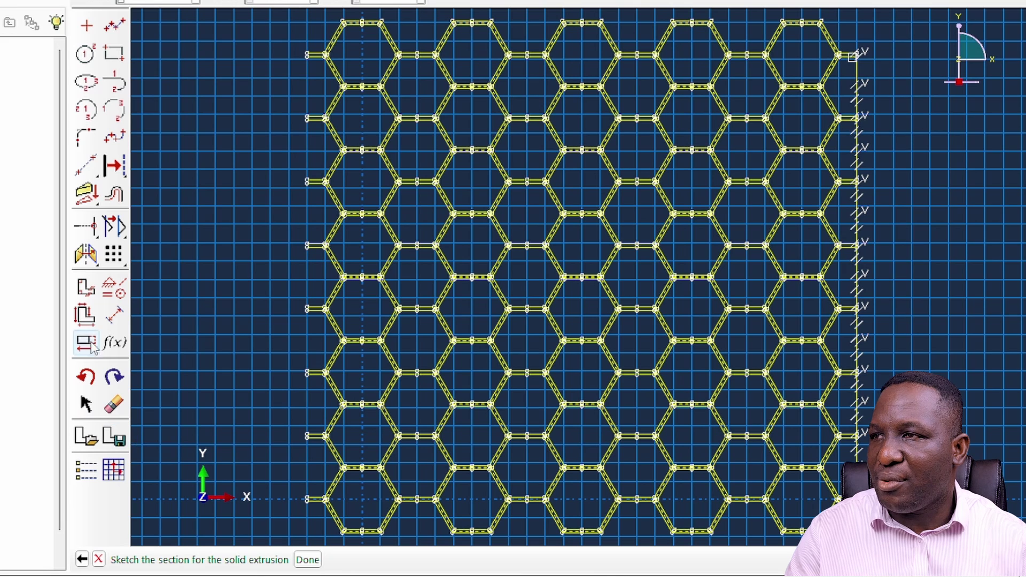
click(86, 227)
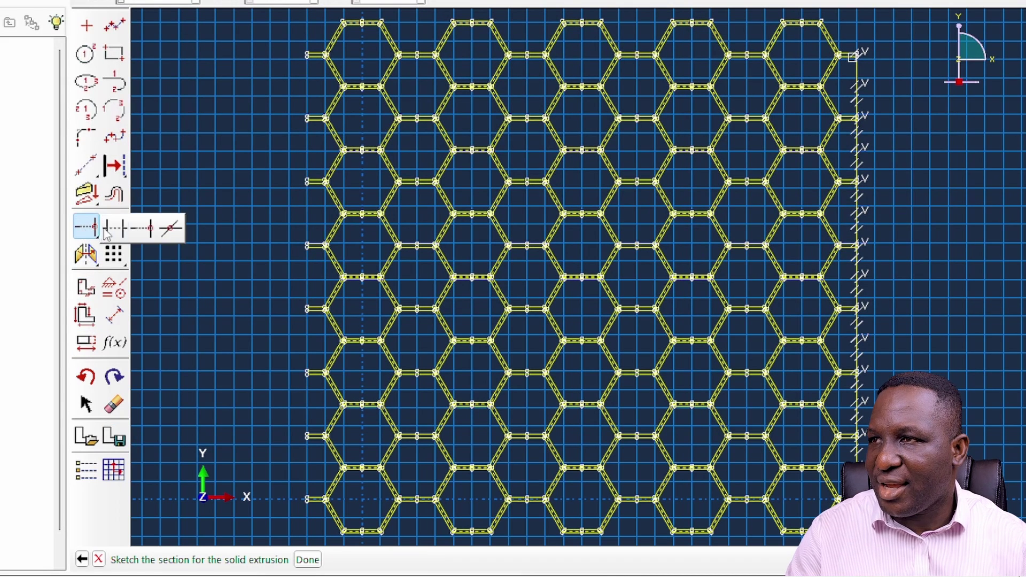
click(857, 90)
click(858, 154)
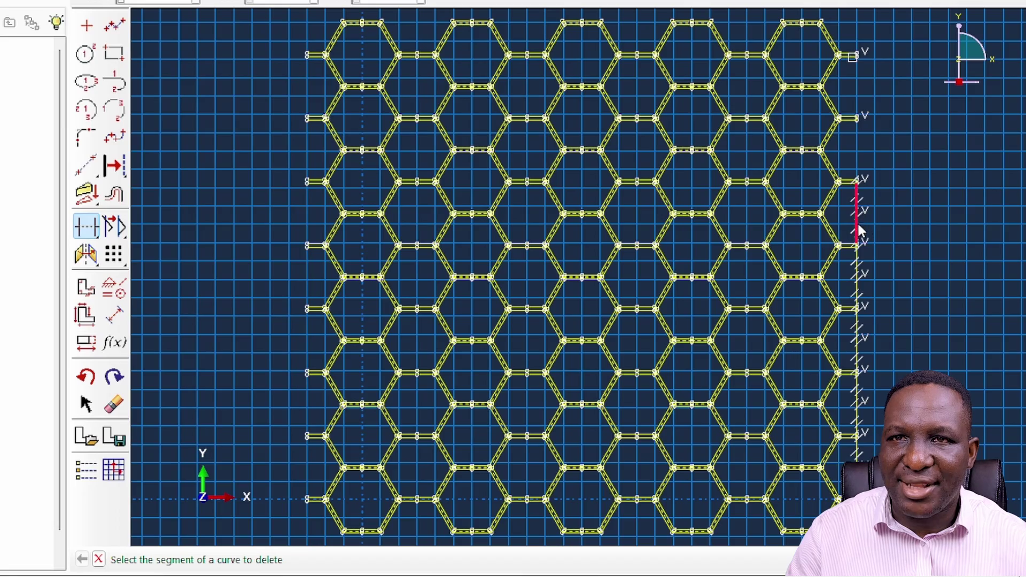
click(858, 227)
scroll(865, 270, up, 2)
scroll(866, 274, up, 3)
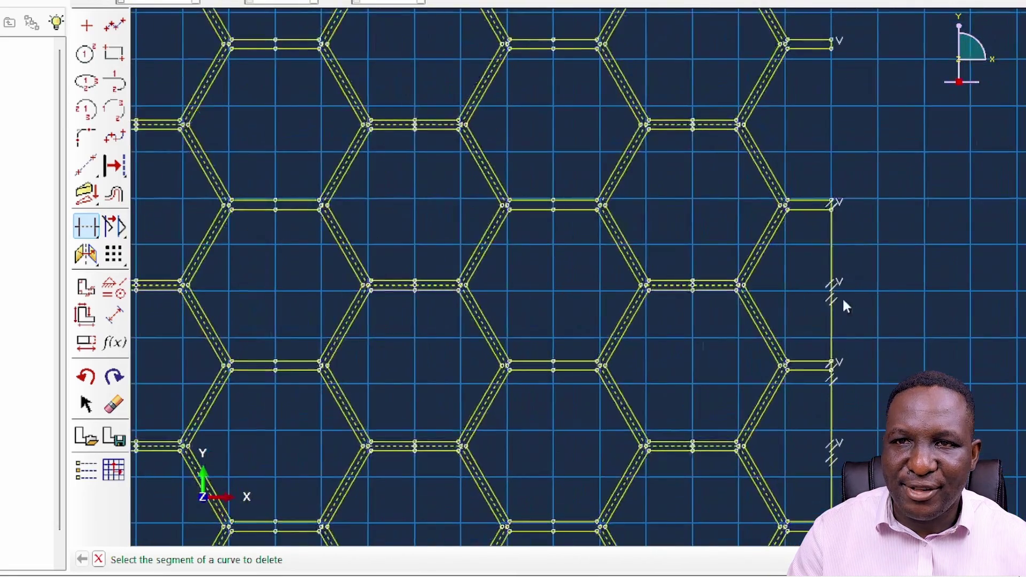
click(831, 300)
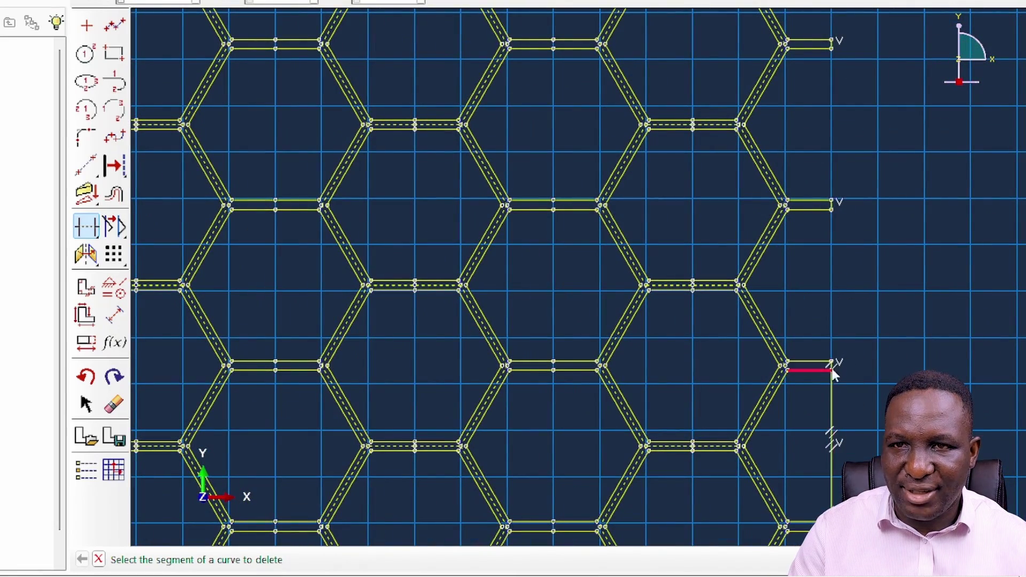
click(832, 412)
scroll(885, 321, down, 5)
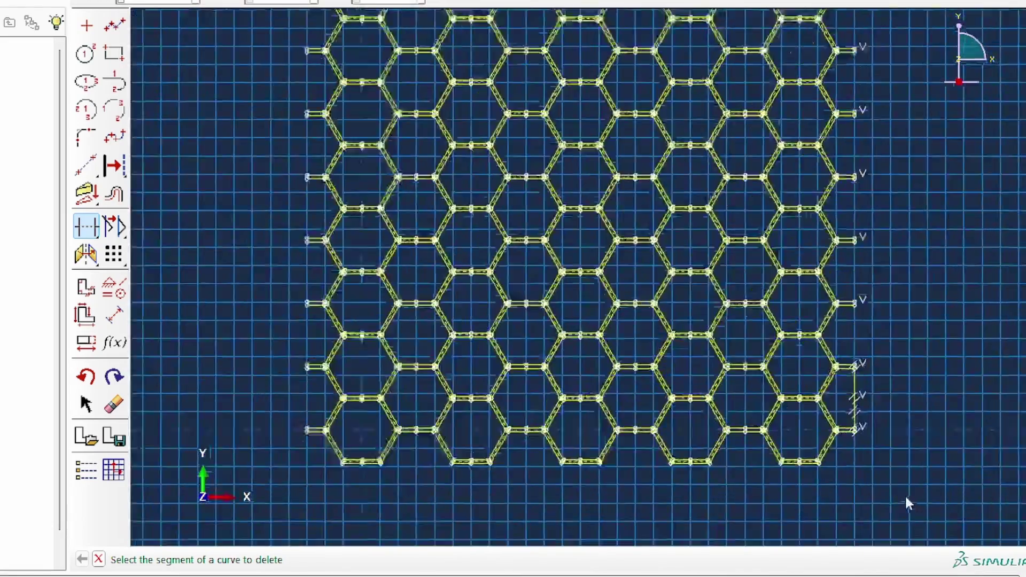
scroll(829, 355, up, 3)
click(829, 355)
scroll(833, 342, up, 5)
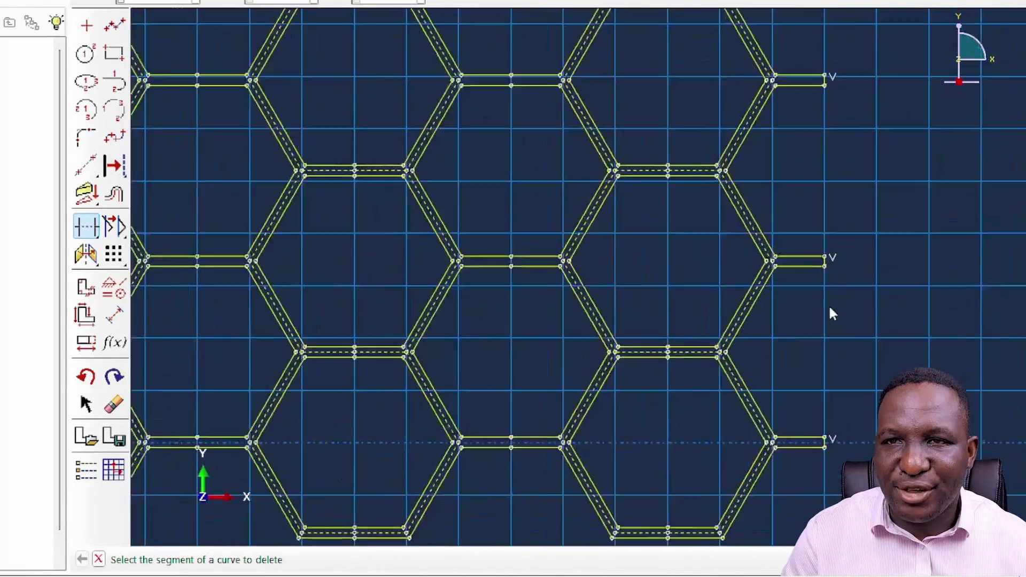
scroll(837, 285, down, 6)
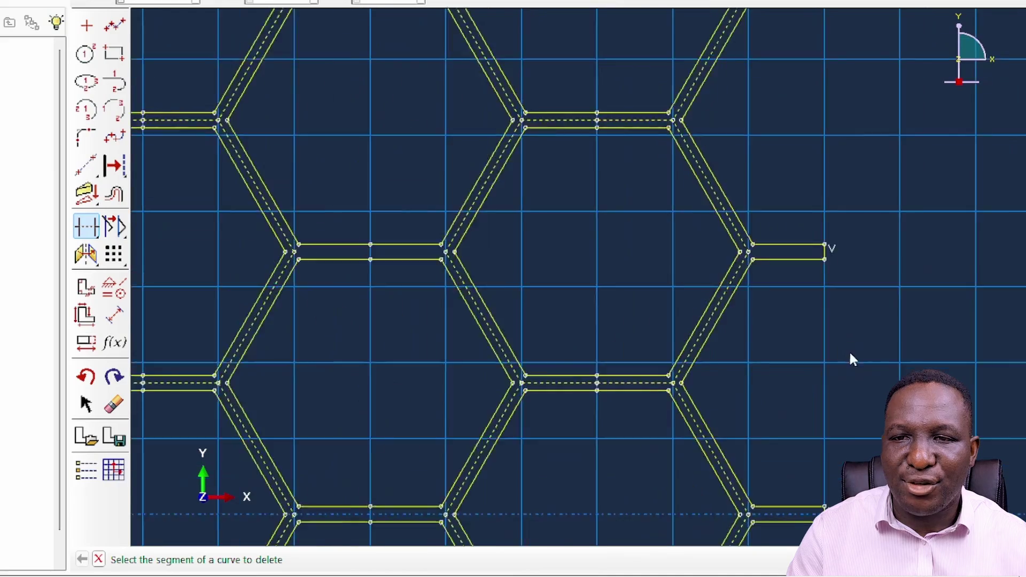
scroll(877, 332, down, 3)
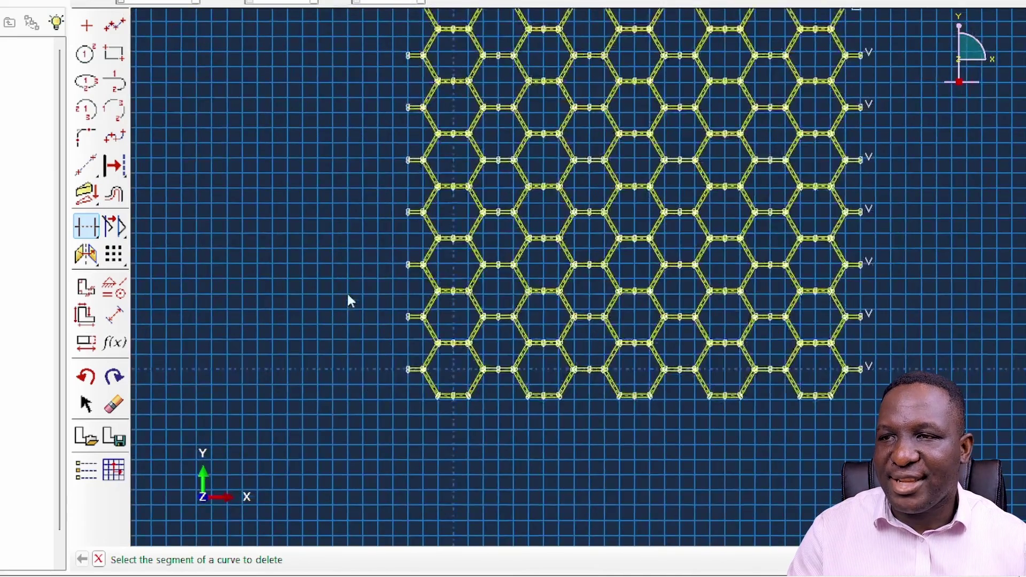
Draw a connected chain of vertical lines through all open arm ends on the first column's left side, from the uppermost arm to the lowest
scroll(318, 245, up, 4)
key(Escape)
scroll(230, 32, up, 2)
click(114, 25)
click(500, 20)
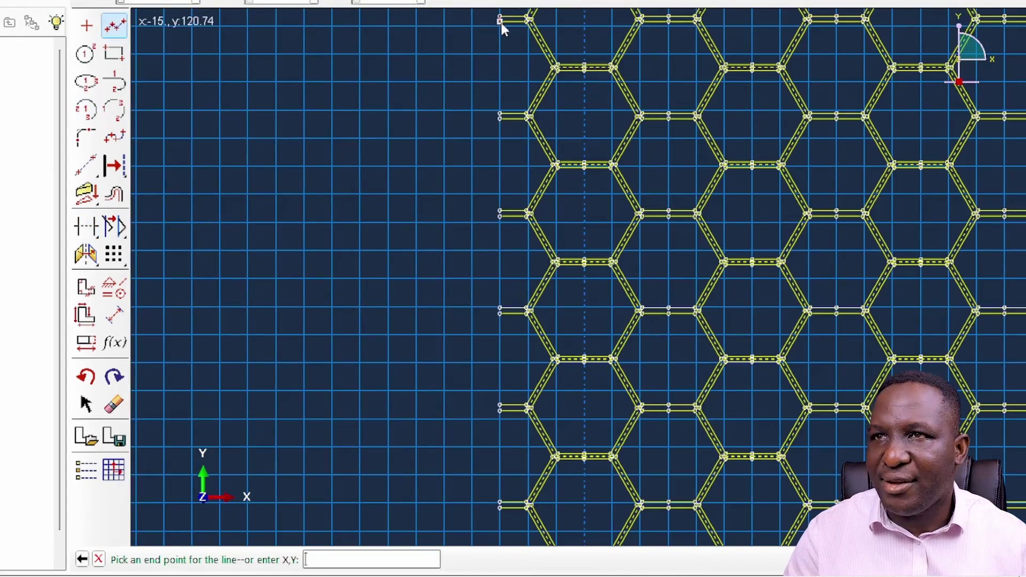
click(500, 117)
click(500, 165)
click(500, 214)
click(500, 262)
click(499, 310)
click(500, 358)
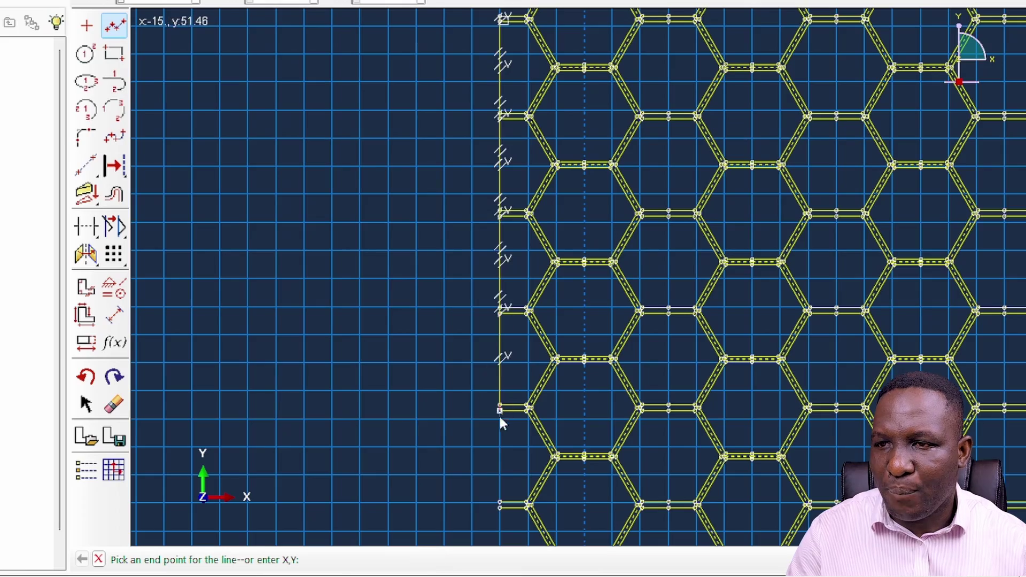
click(500, 408)
scroll(515, 440, down, 1)
click(504, 439)
scroll(465, 483, down, 2)
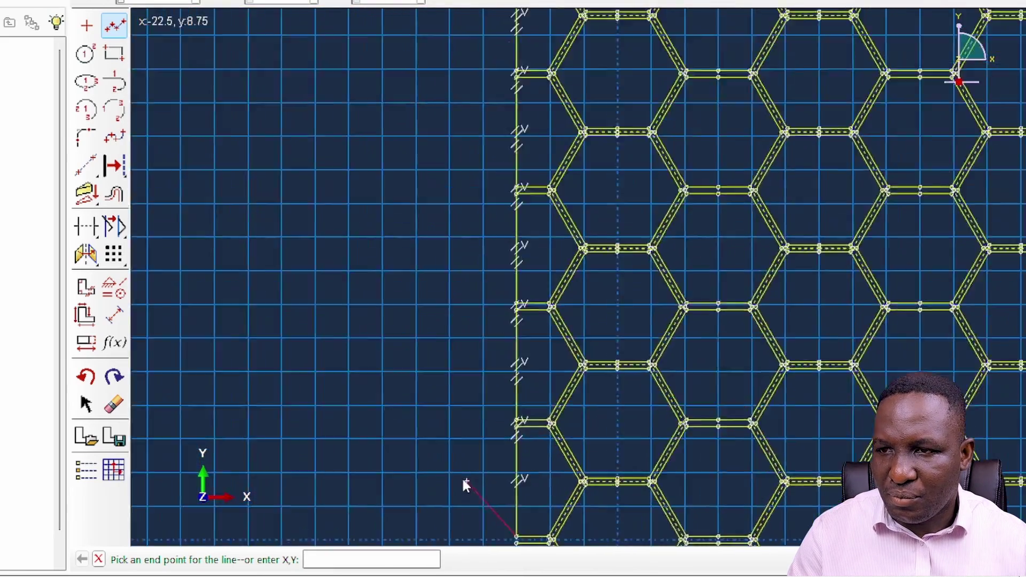
scroll(489, 510, up, 2)
key(Escape)
Auto-trim the vertical line segments between neighbouring arms along the honeycomb's left edge, keeping only the short caps that close each arm end
scroll(393, 336, up, 1)
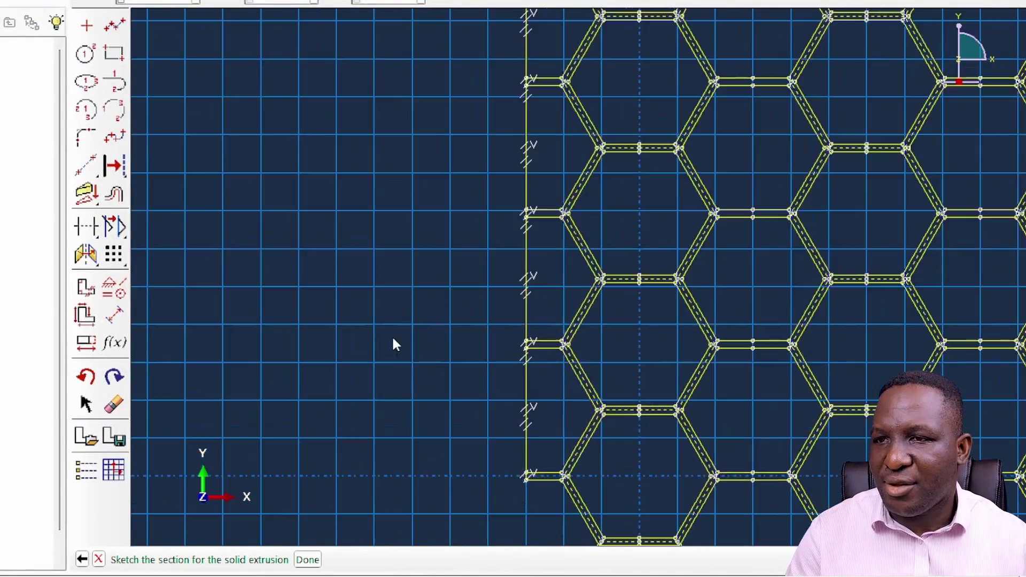
scroll(393, 335, down, 1)
click(86, 227)
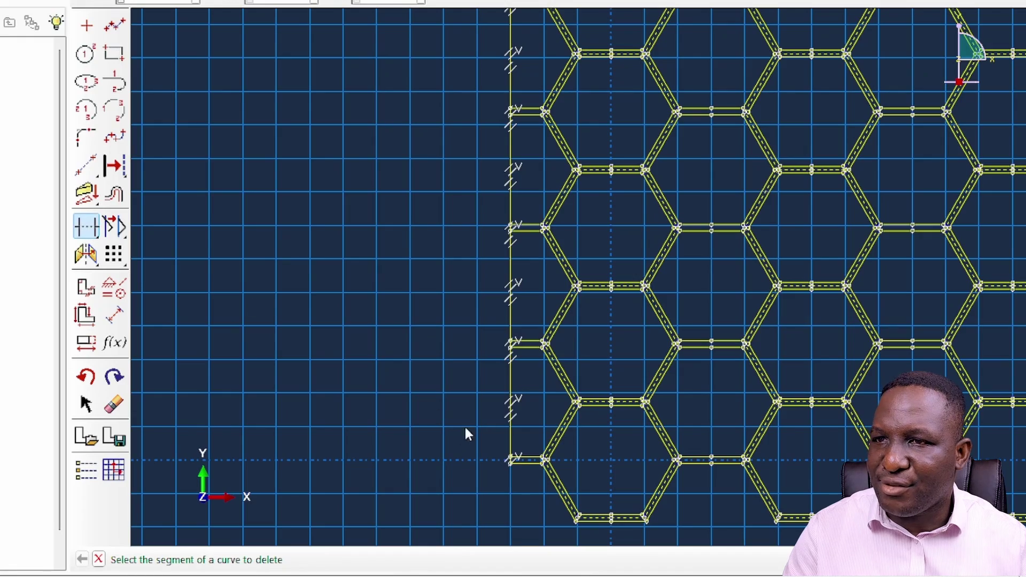
click(513, 405)
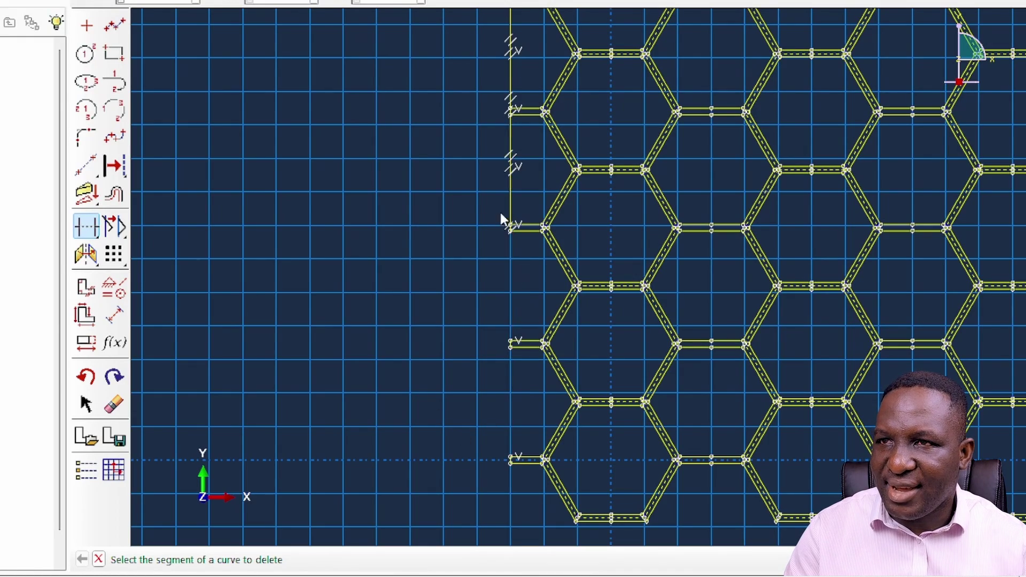
click(512, 188)
click(507, 70)
scroll(421, 297, down, 1)
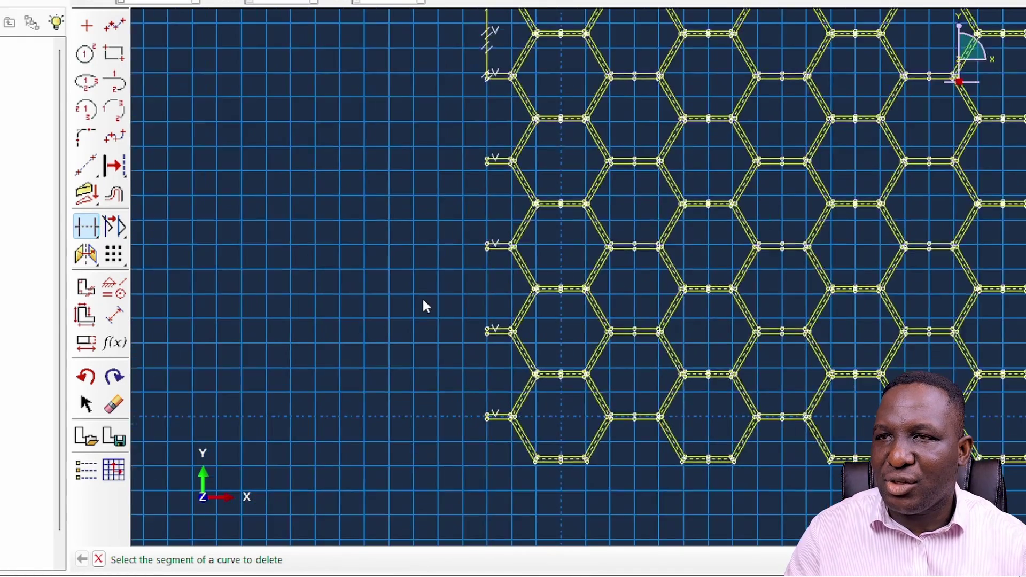
scroll(422, 297, down, 5)
scroll(345, 94, up, 2)
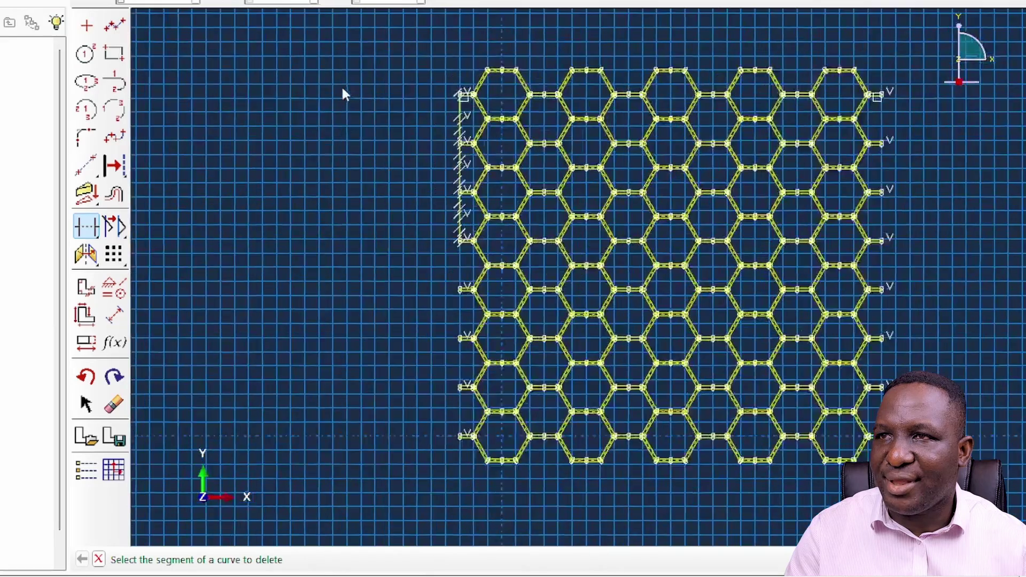
scroll(345, 93, up, 2)
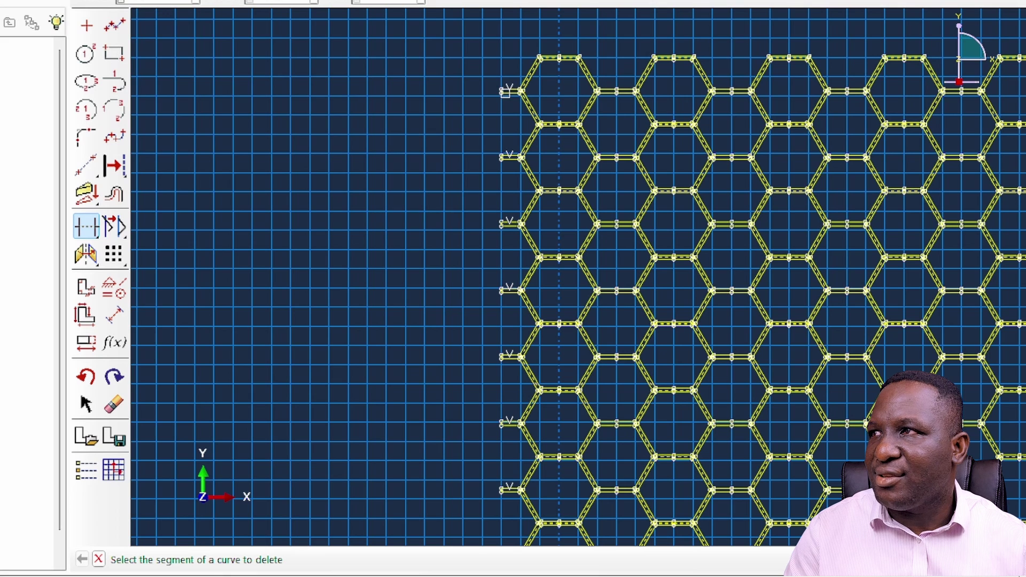
drag(436, 66, 577, 225)
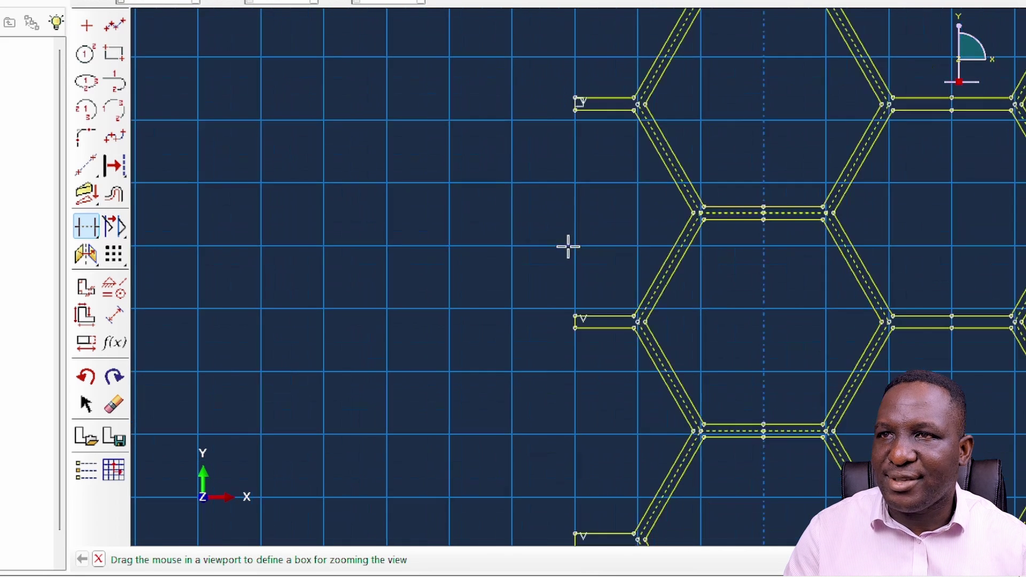
mouse_move(505, 21)
mouse_down()
mouse_move(688, 274)
mouse_move(746, 451)
mouse_up()
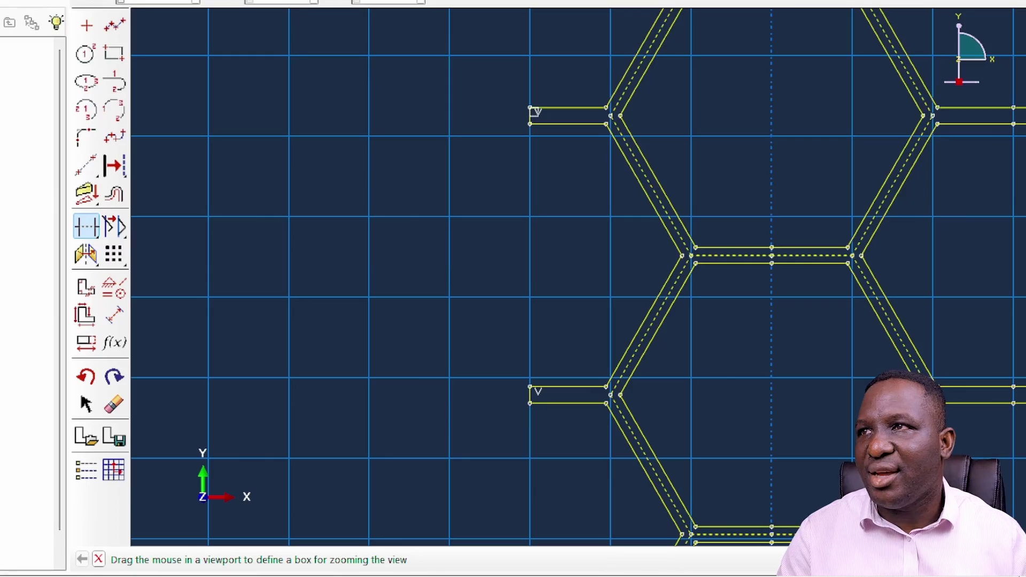
key(F6)
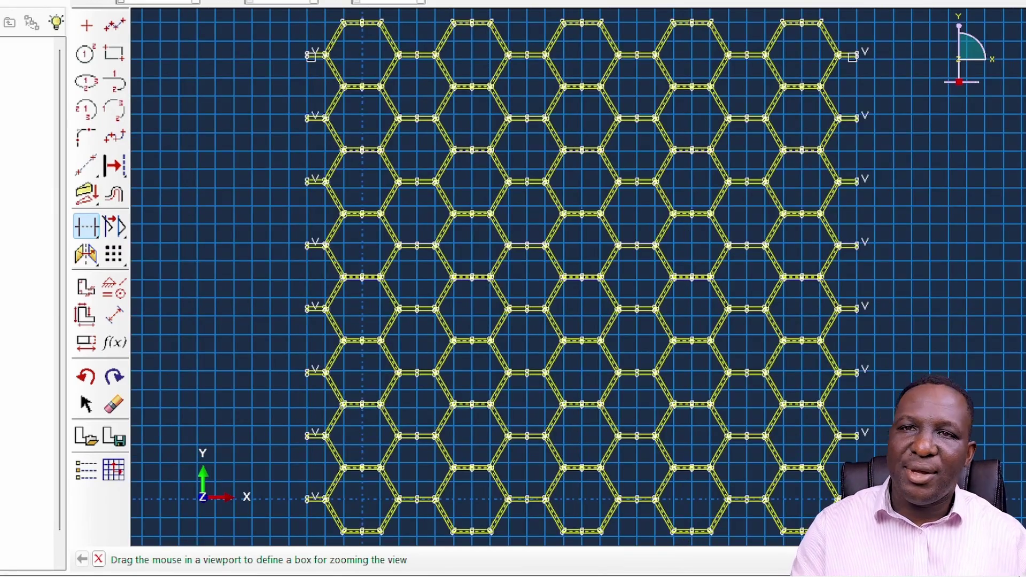
Save the finished honeycomb sketch as CHLS-Sketch
scroll(623, 326, down, 2)
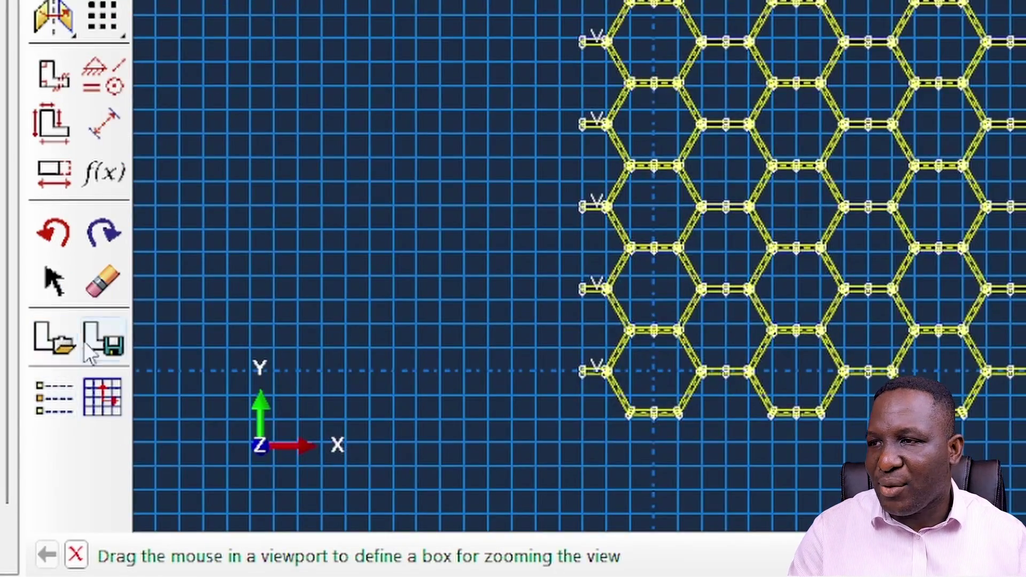
click(91, 347)
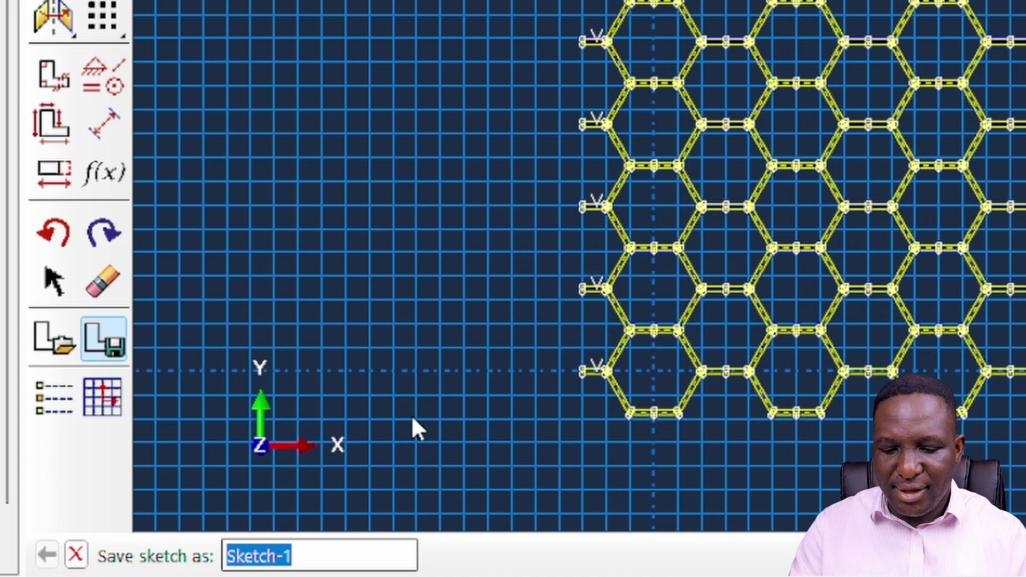
text(C)
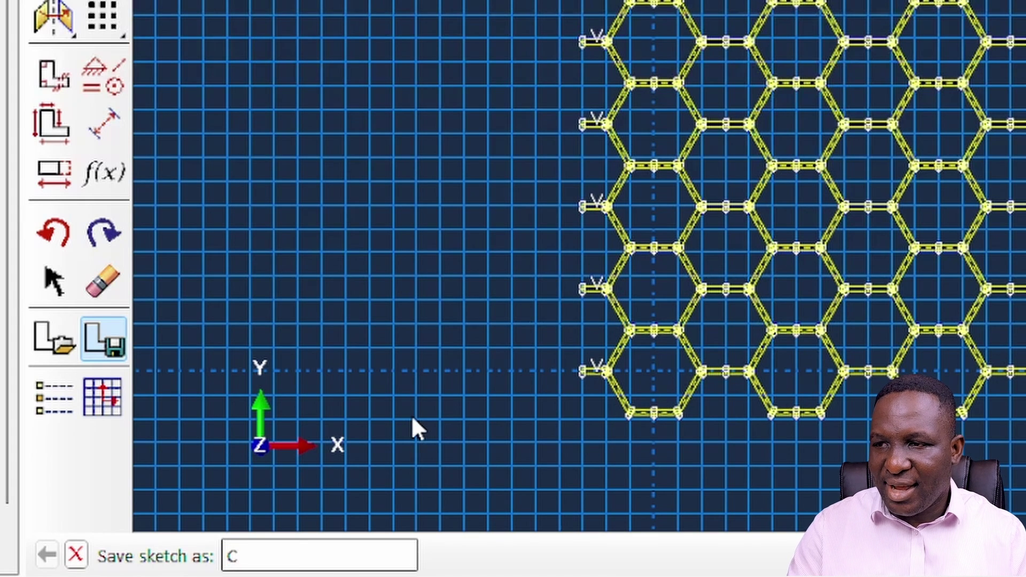
text(HLS-S)
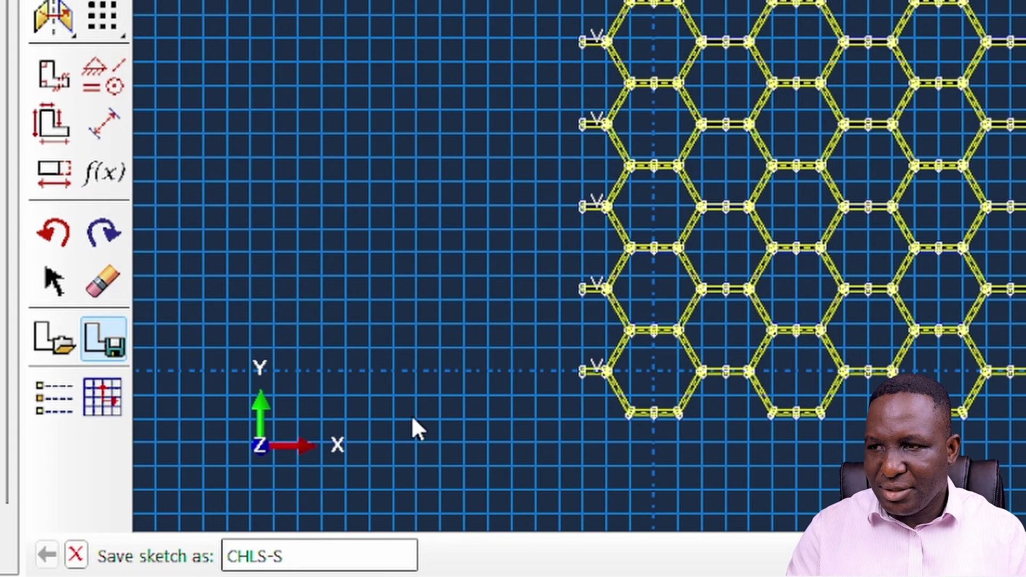
text(ketch)
key(Return)
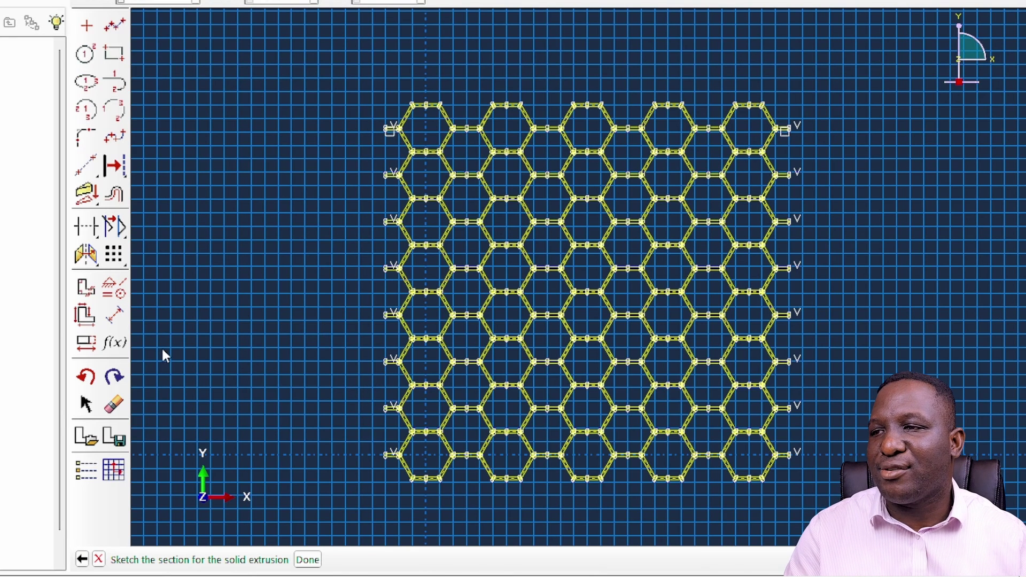
right_click(250, 282)
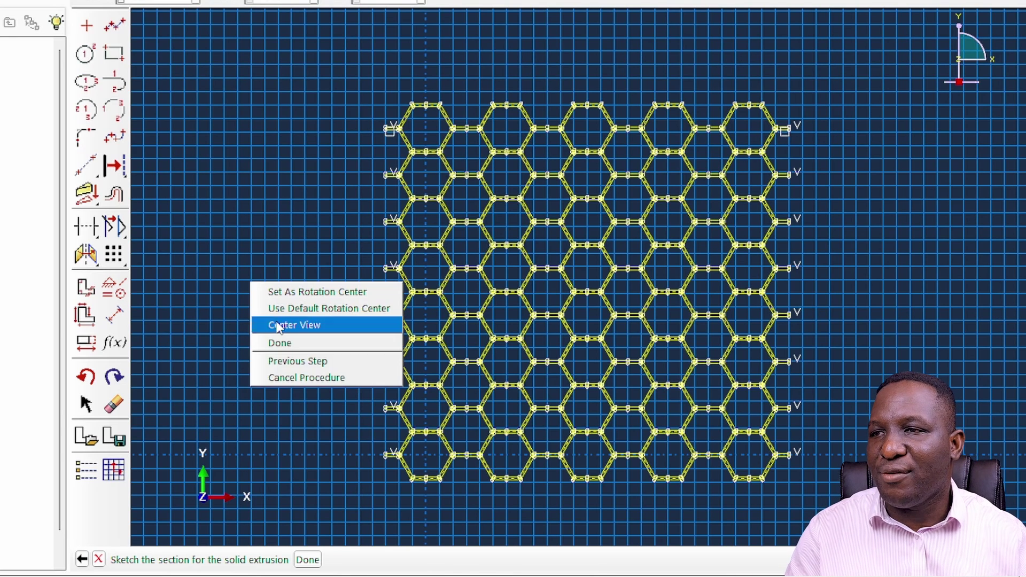
click(297, 379)
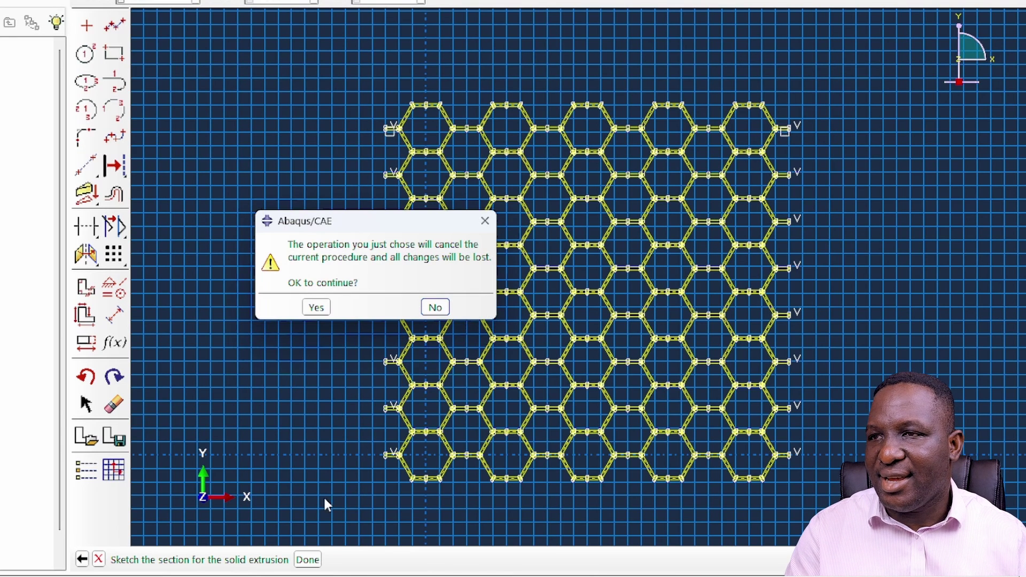
click(443, 311)
Finish the sketch and extrude the honeycomb section as a solid with a blind depth of 5
click(308, 560)
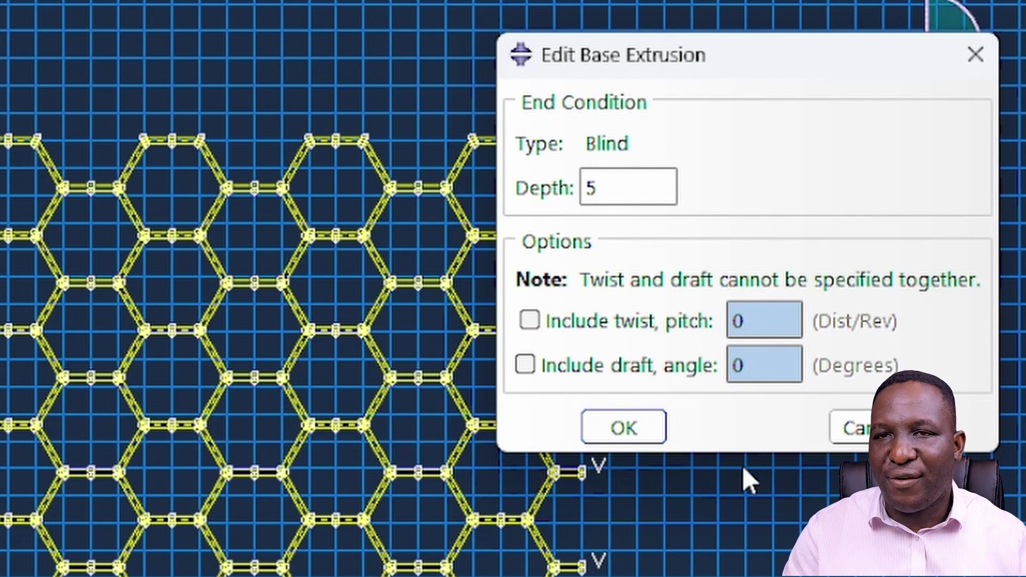
click(628, 434)
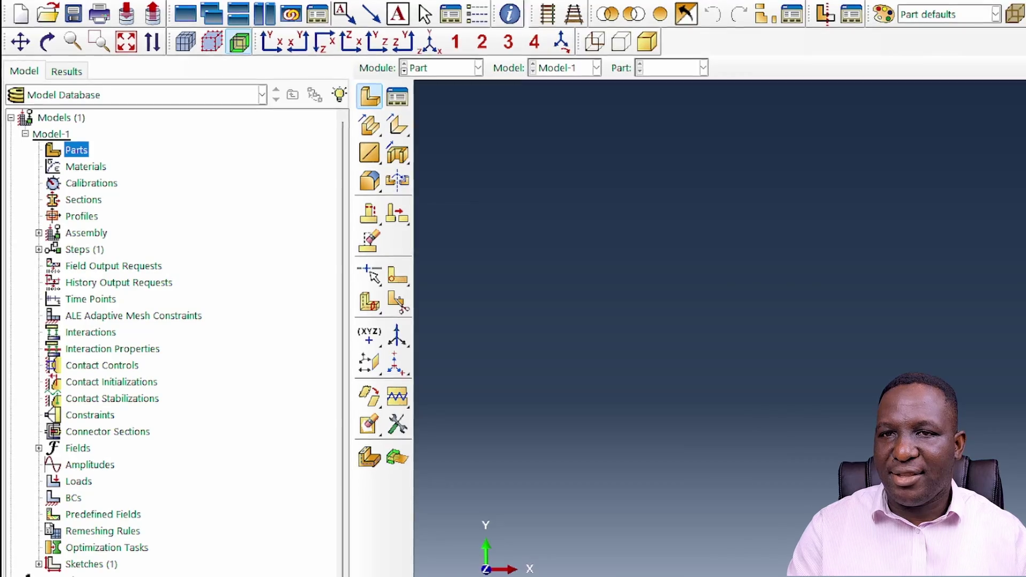
click(48, 42)
drag(801, 348, 932, 434)
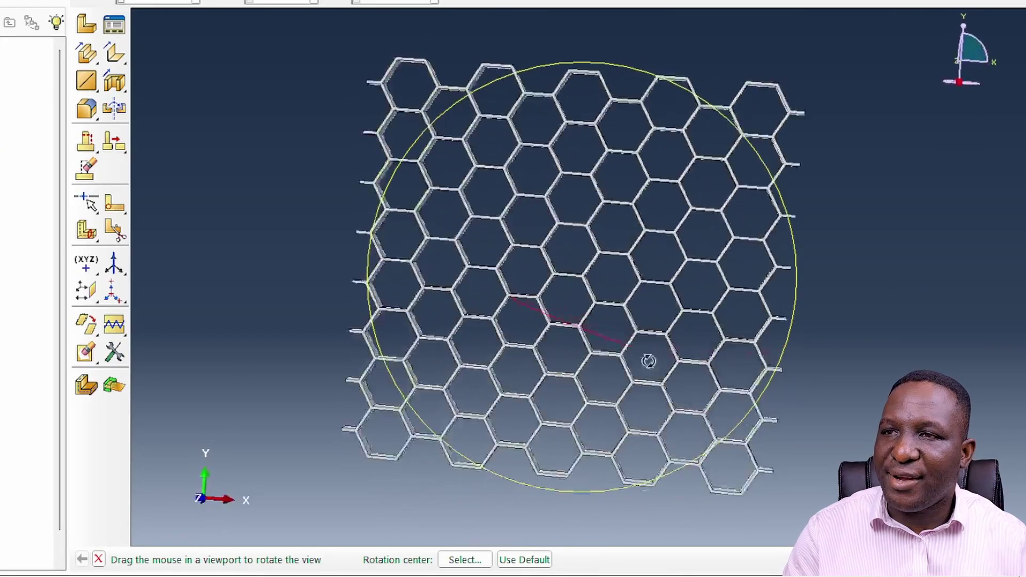
drag(648, 361, 592, 184)
drag(473, 271, 394, 155)
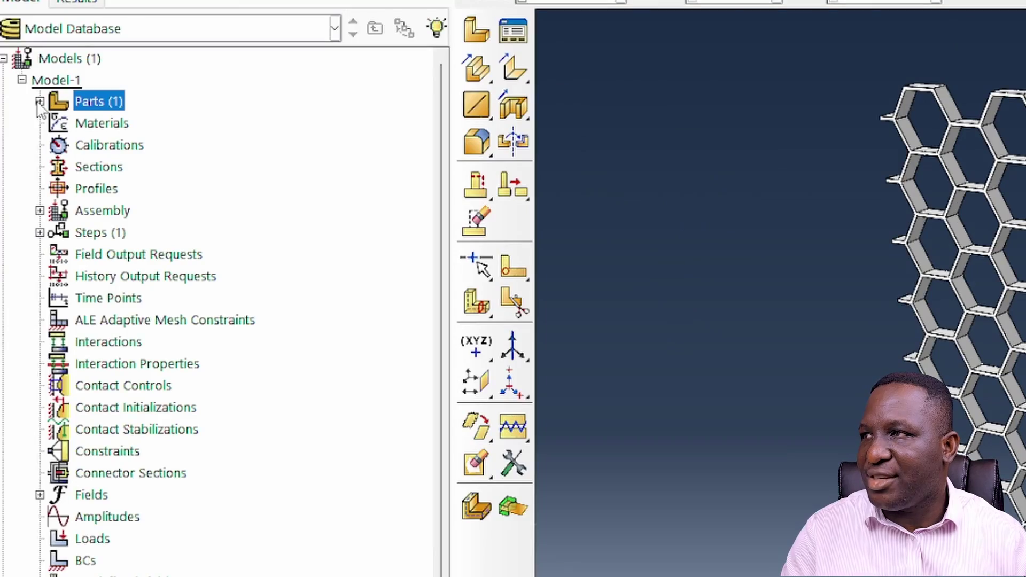
Open the mesh of the CellularHexLS part from the model's parts
click(39, 101)
click(59, 123)
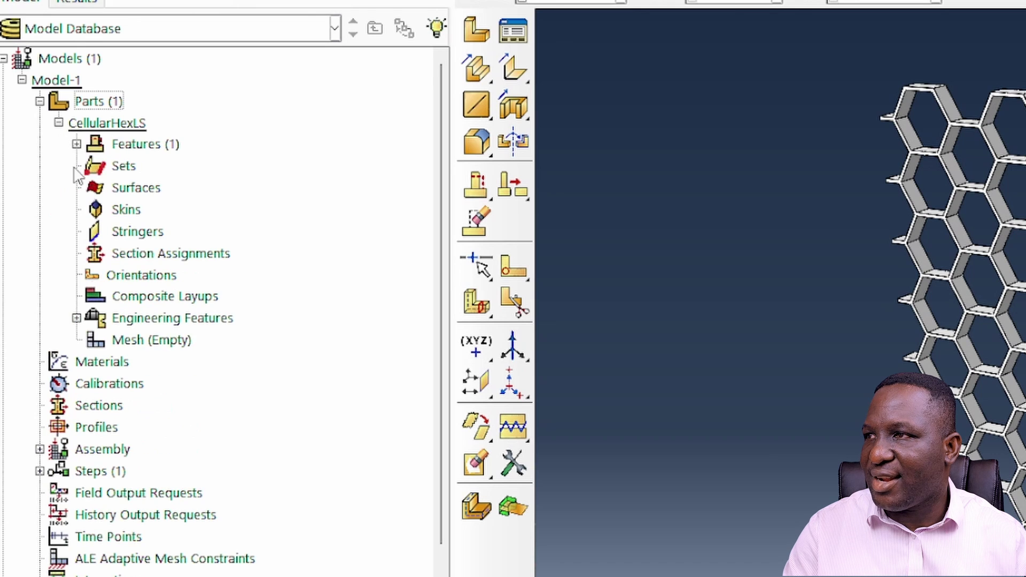
double_click(152, 340)
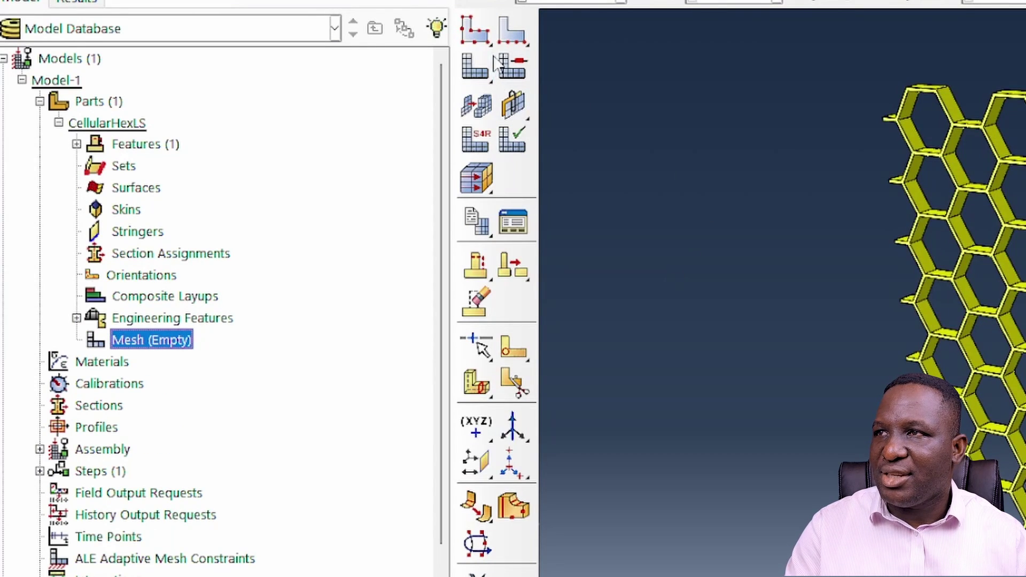
Seed the part with an approximate global size of 0.5, keeping curvature control on
click(474, 31)
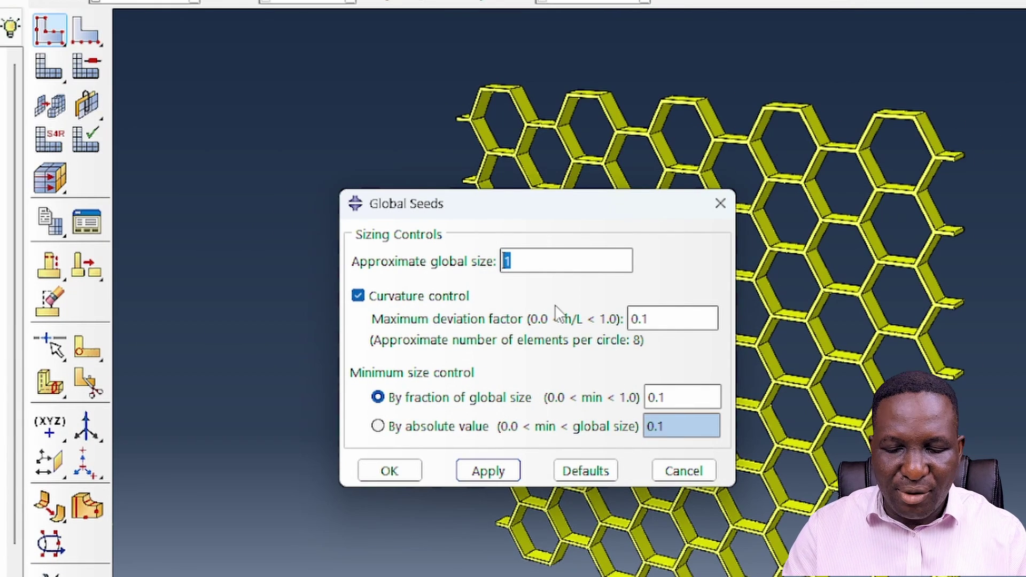
key(Return)
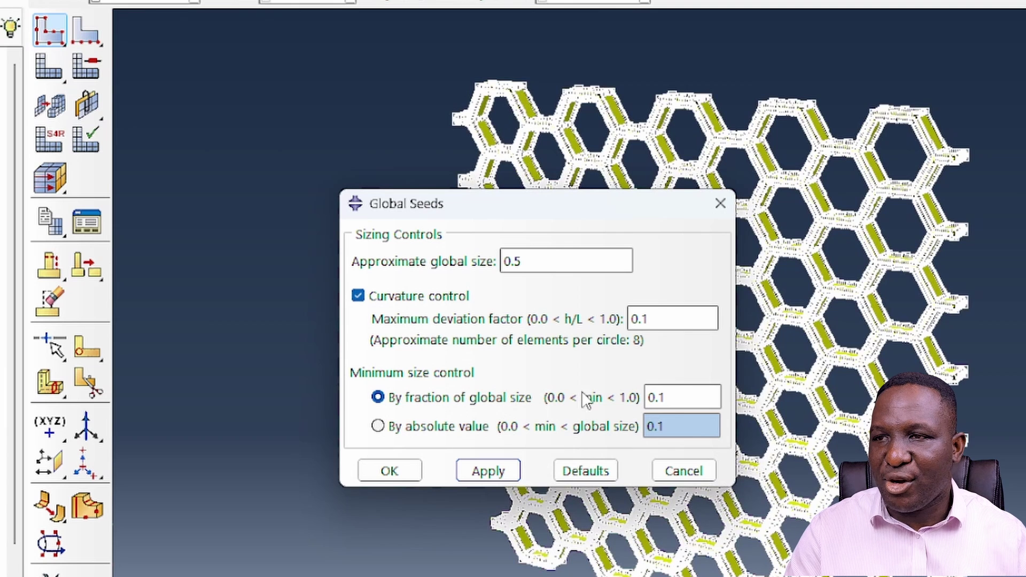
click(390, 476)
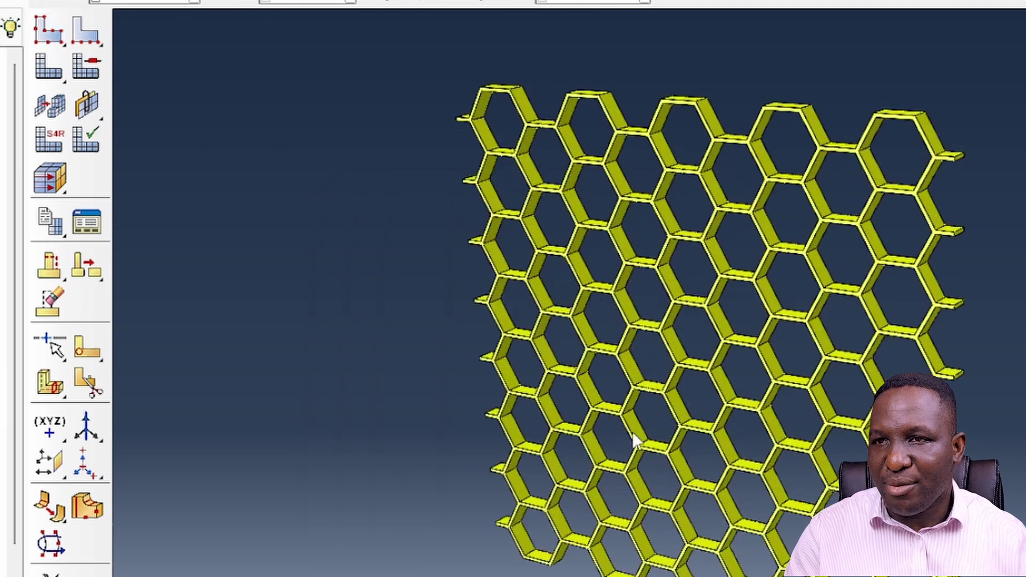
Assign hex elements with the sweep technique and advancing front algorithm to the honeycomb, and mesh the part
click(86, 70)
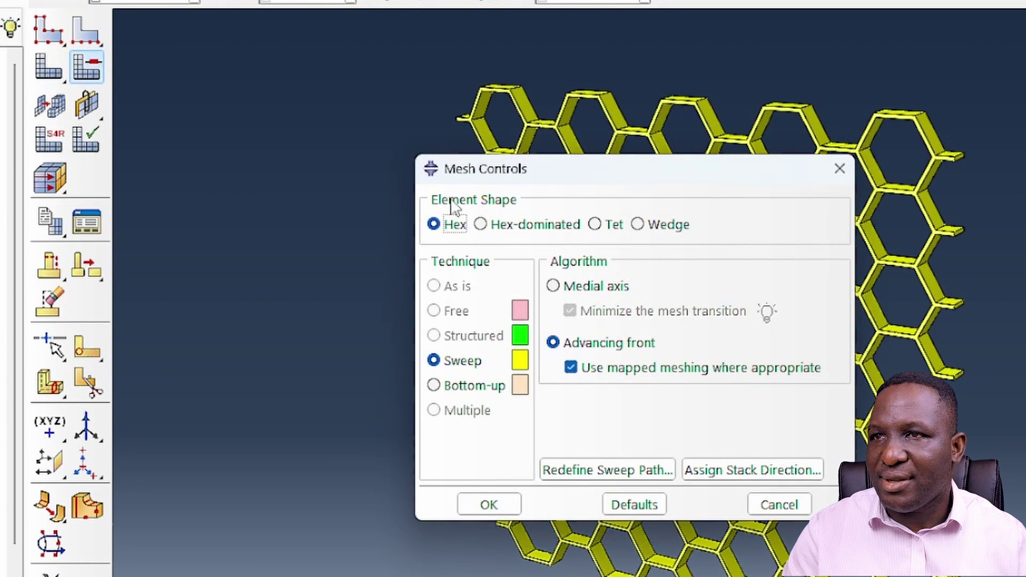
click(496, 510)
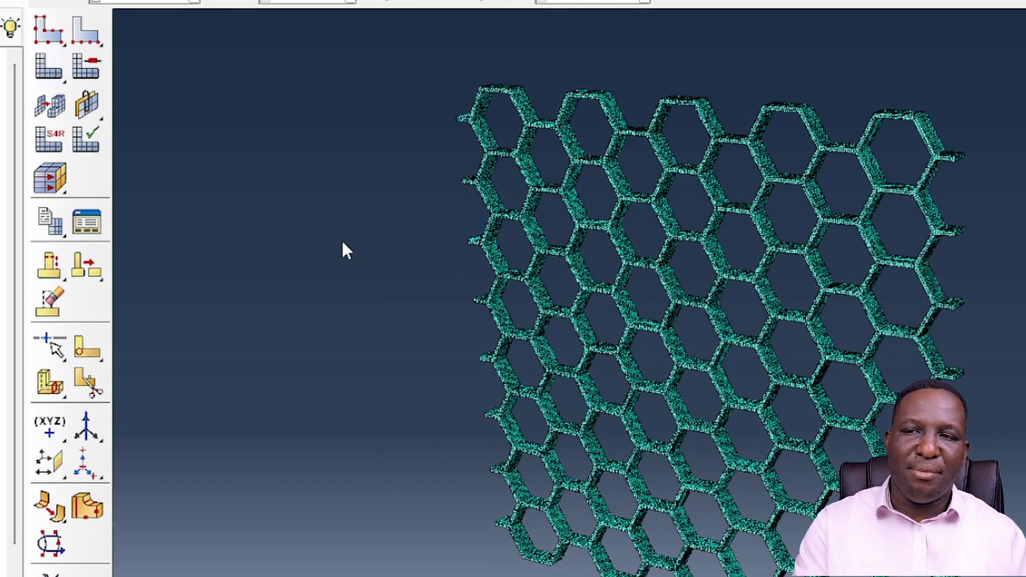
scroll(673, 350, up, 5)
scroll(675, 345, down, 5)
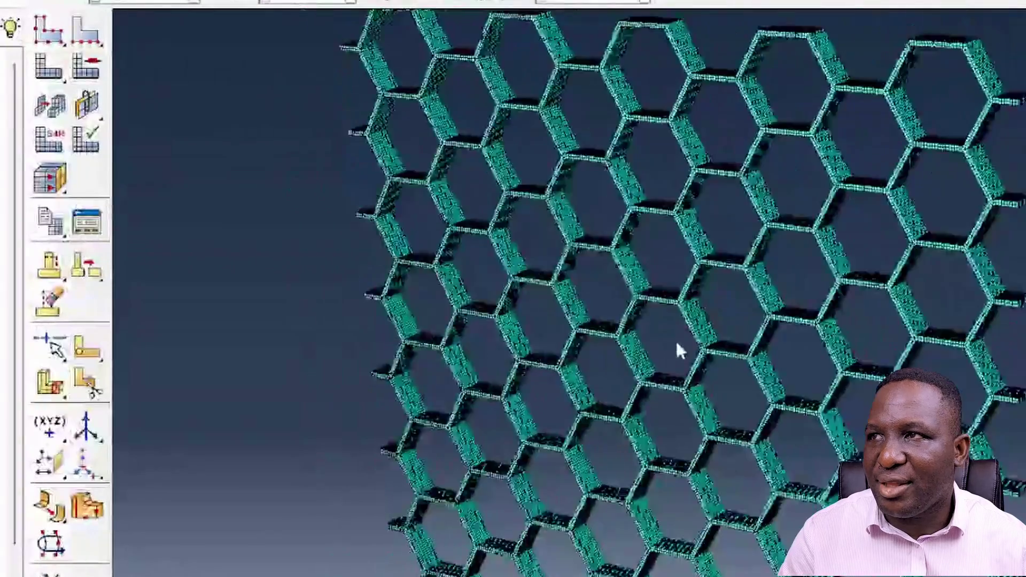
Change the part's approximate global seed size to 1
click(49, 30)
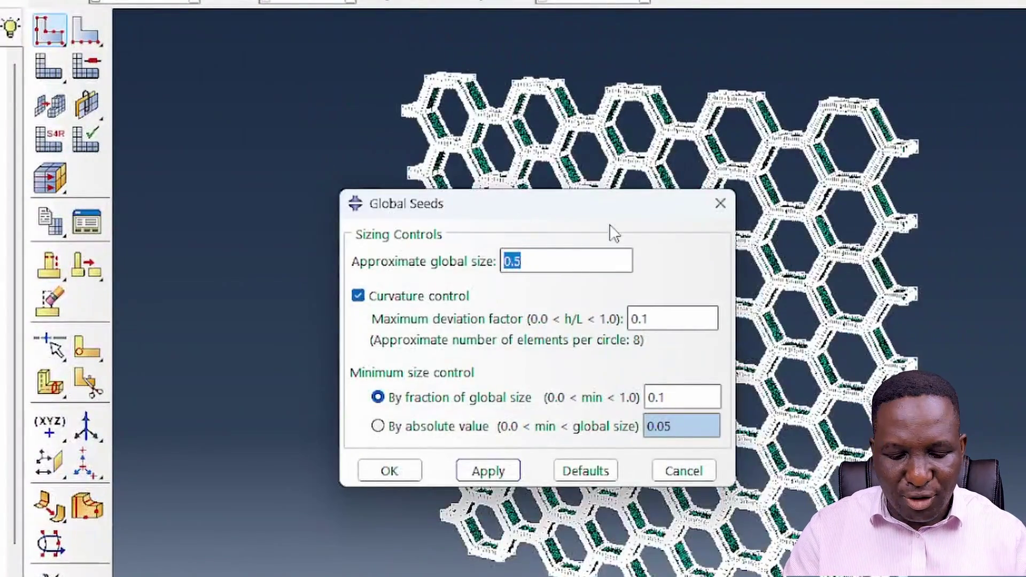
text(1)
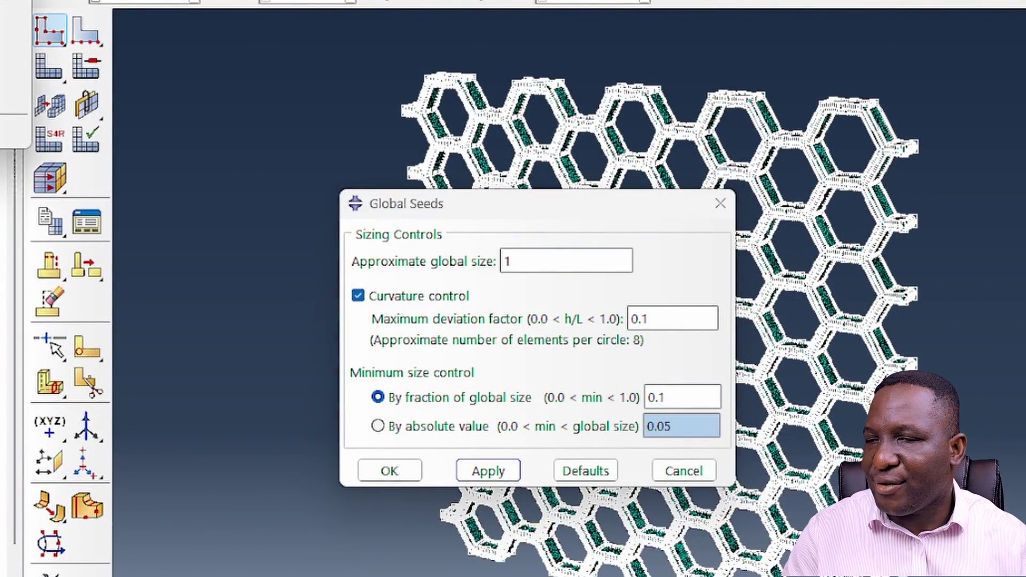
click(390, 471)
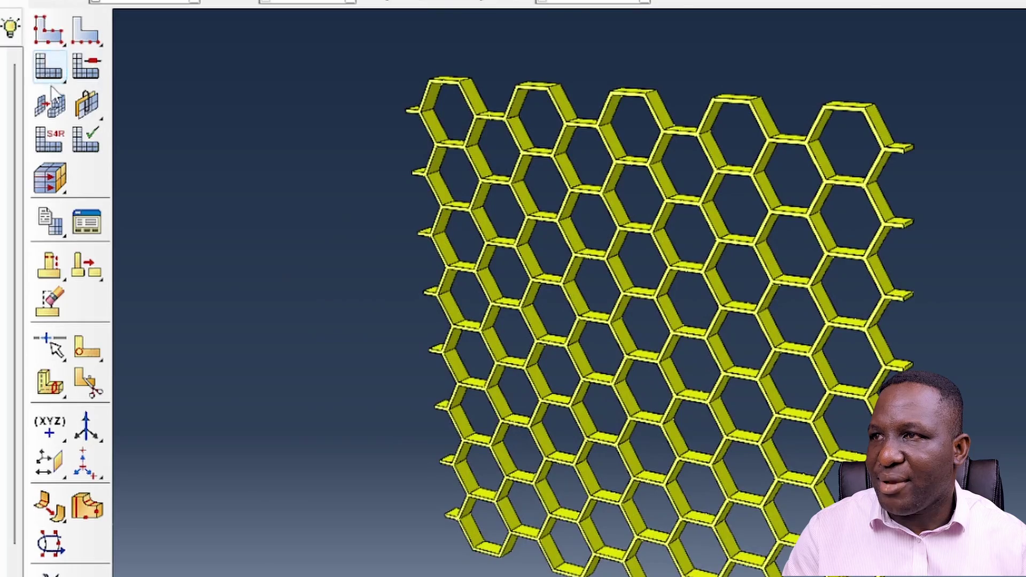
Mesh the honeycomb part with the coarser seeds and check the elements on its cell walls and joints
click(49, 66)
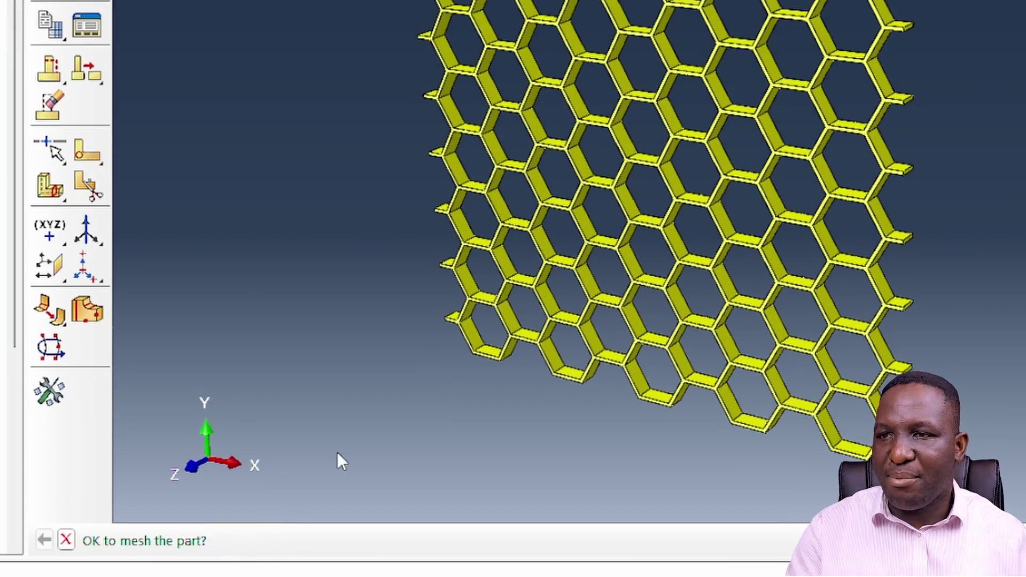
middle_click(337, 453)
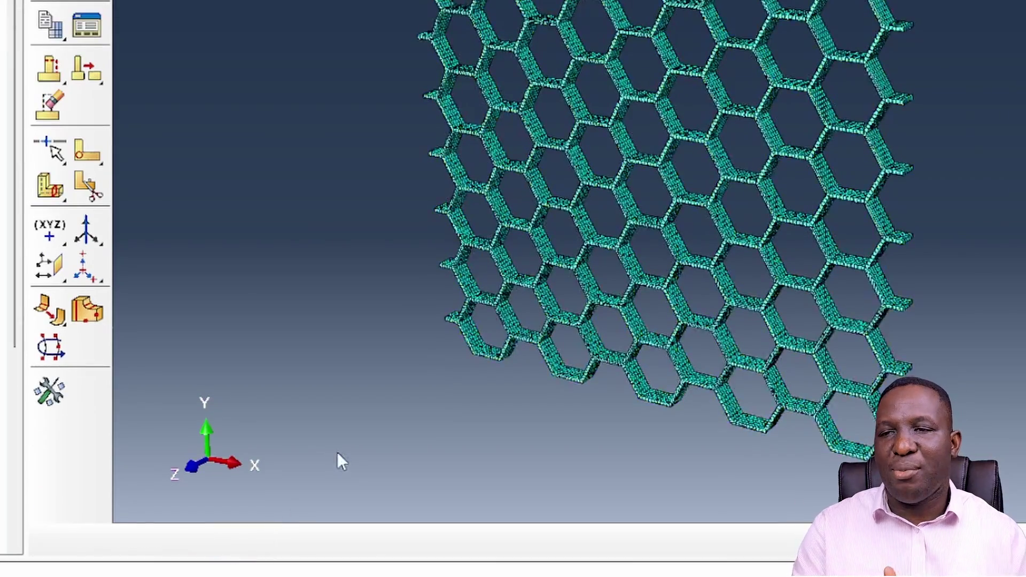
scroll(749, 129, up, 2)
scroll(685, 211, up, 10)
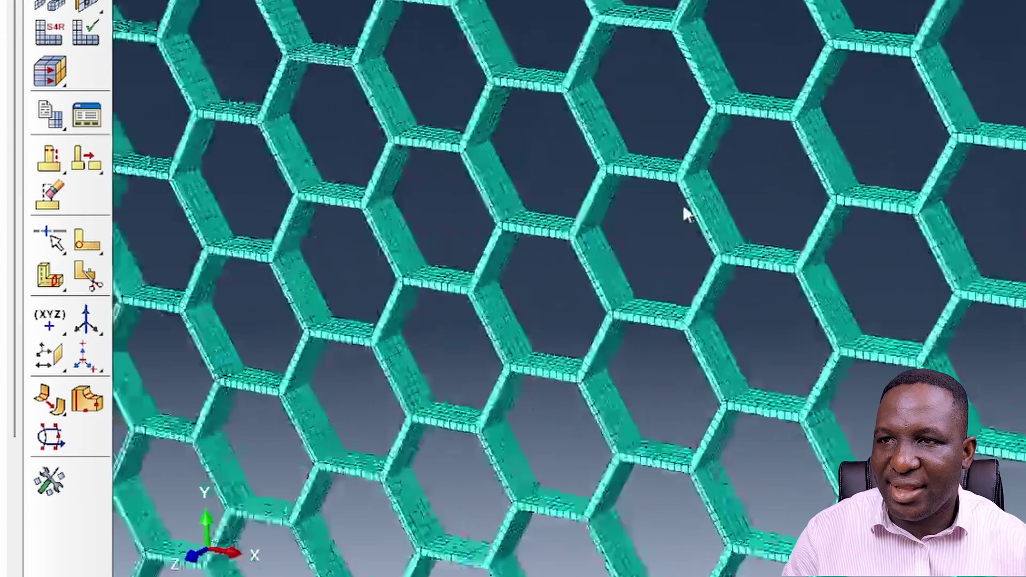
scroll(682, 210, up, 2)
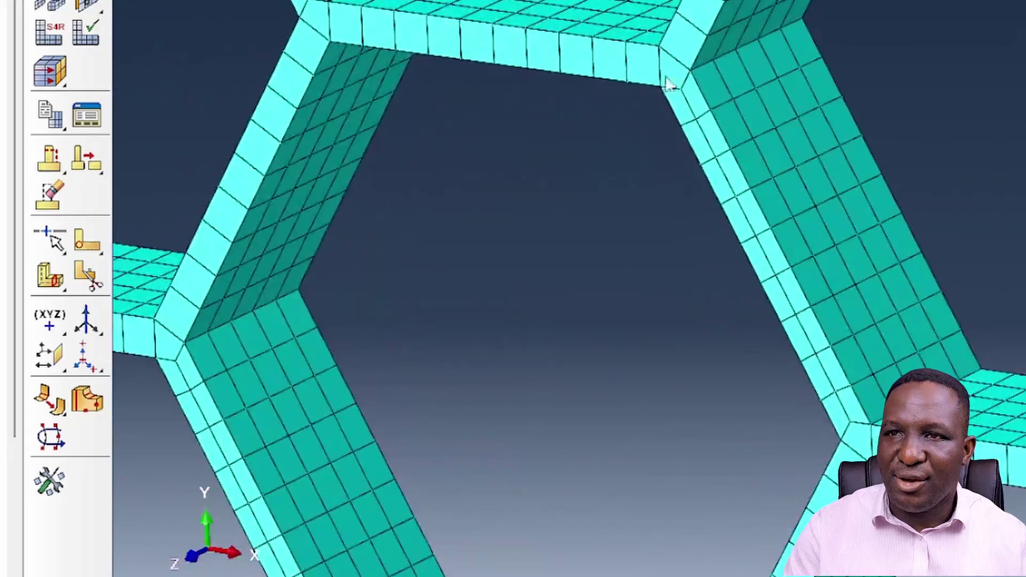
scroll(819, 318, down, 10)
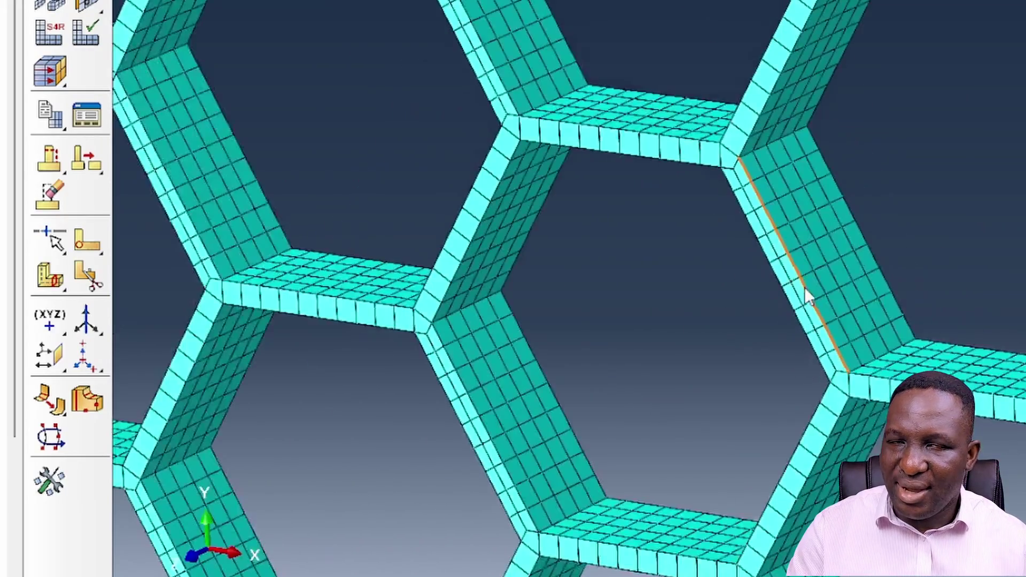
scroll(808, 265, down, 3)
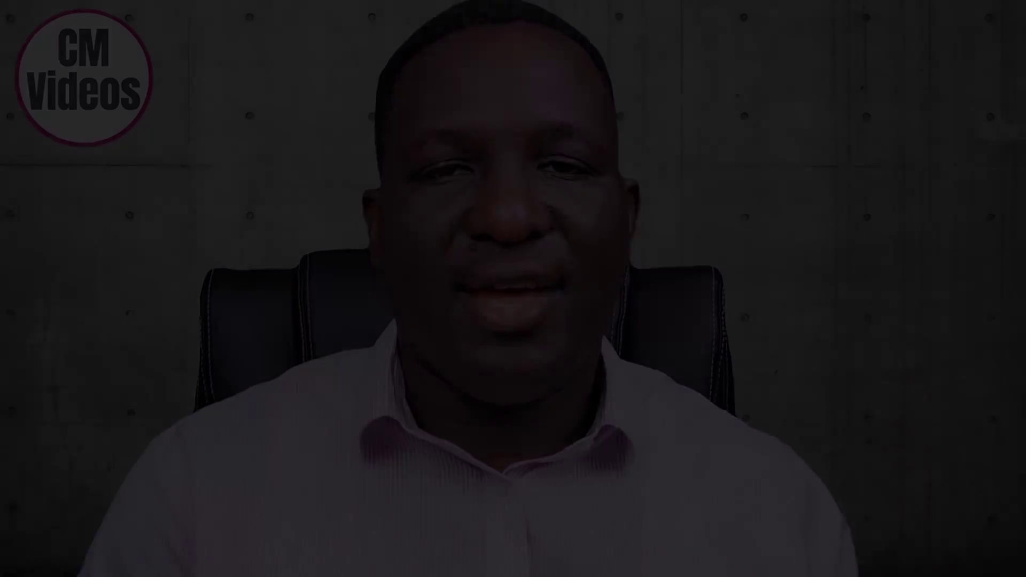